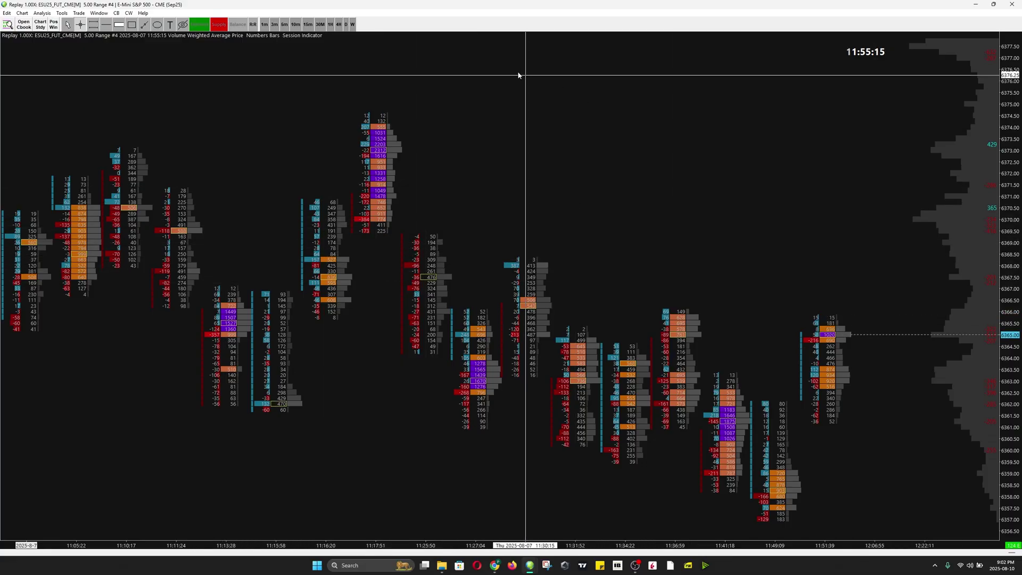
# Open an intraday chart for the September 2025 E-Mini S&P 500 contract, ESU25_FUT_CME, in the FootPrintDOM chartbook.
pyautogui.hotkey('alt', 'Tab')
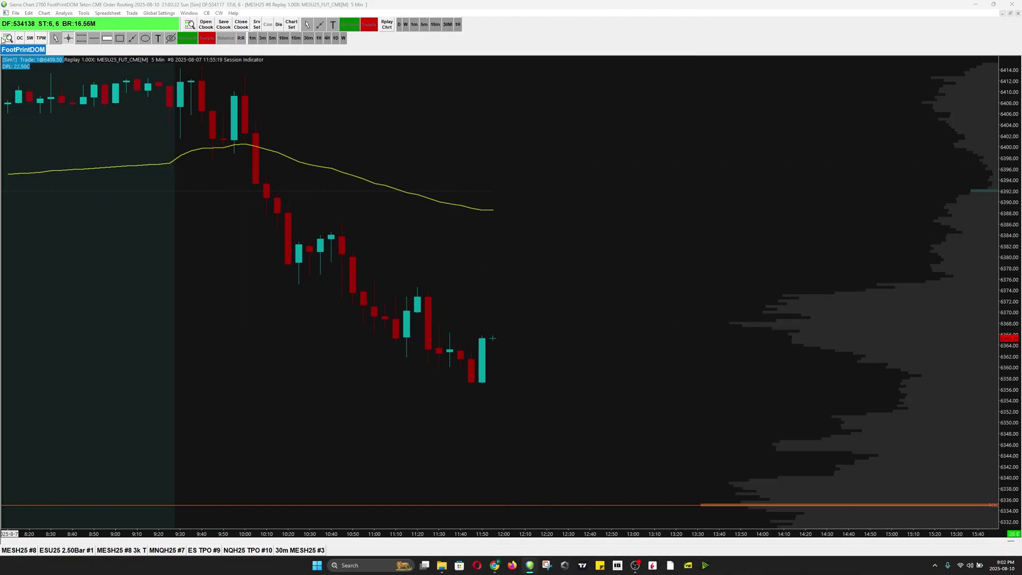
pyautogui.click(16, 14)
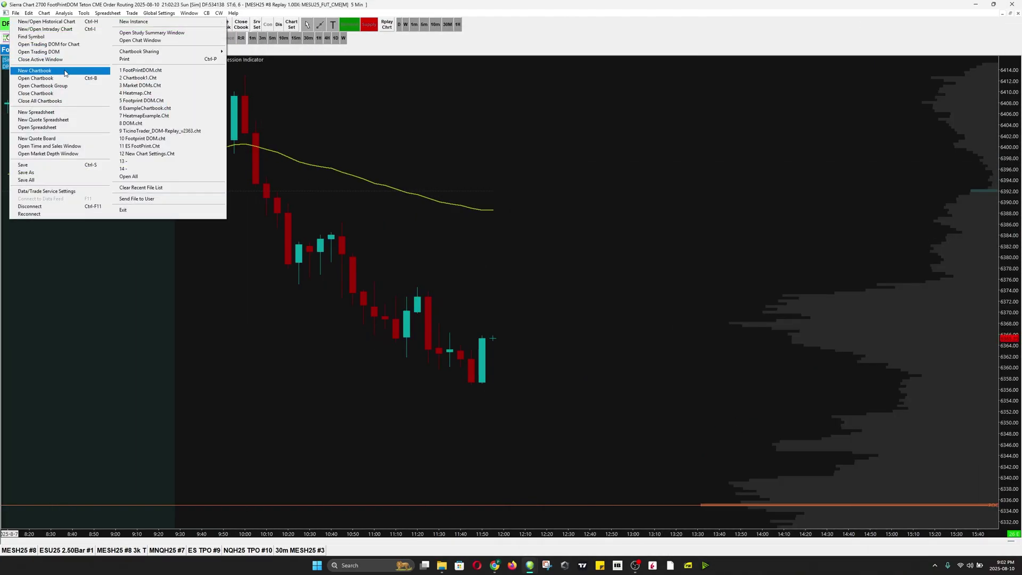
pyautogui.click(49, 37)
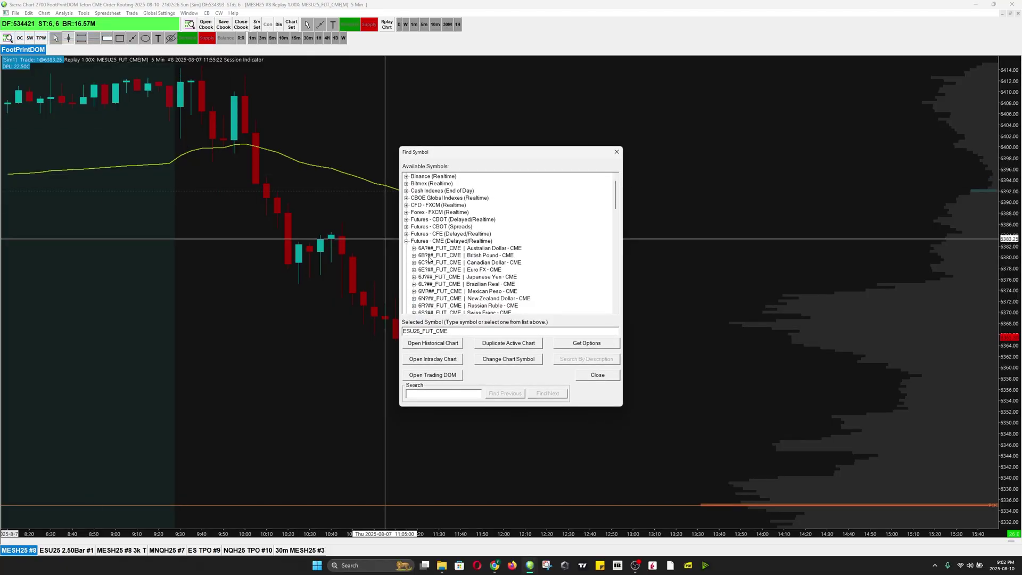
pyautogui.click(406, 243)
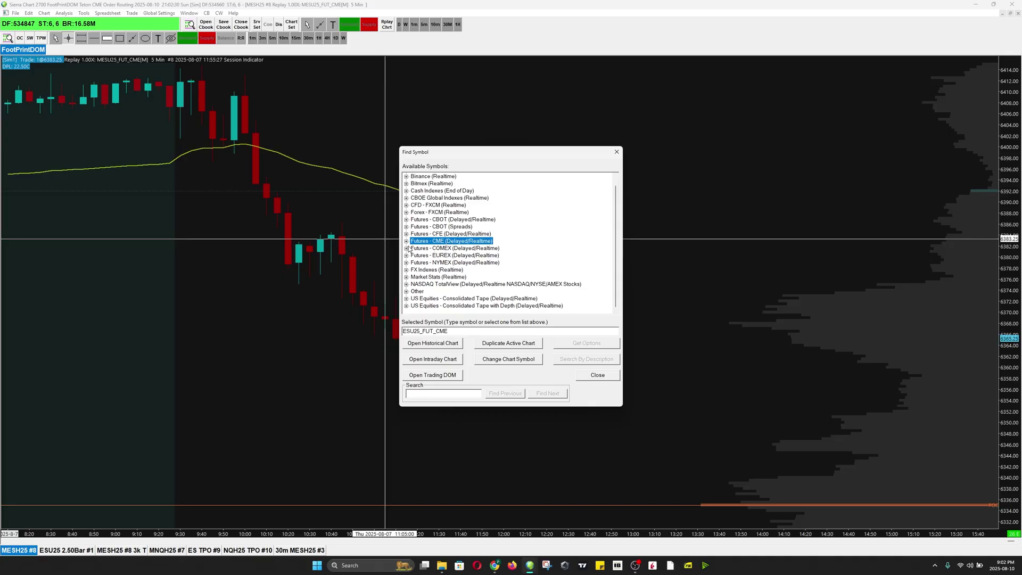
pyautogui.click(406, 242)
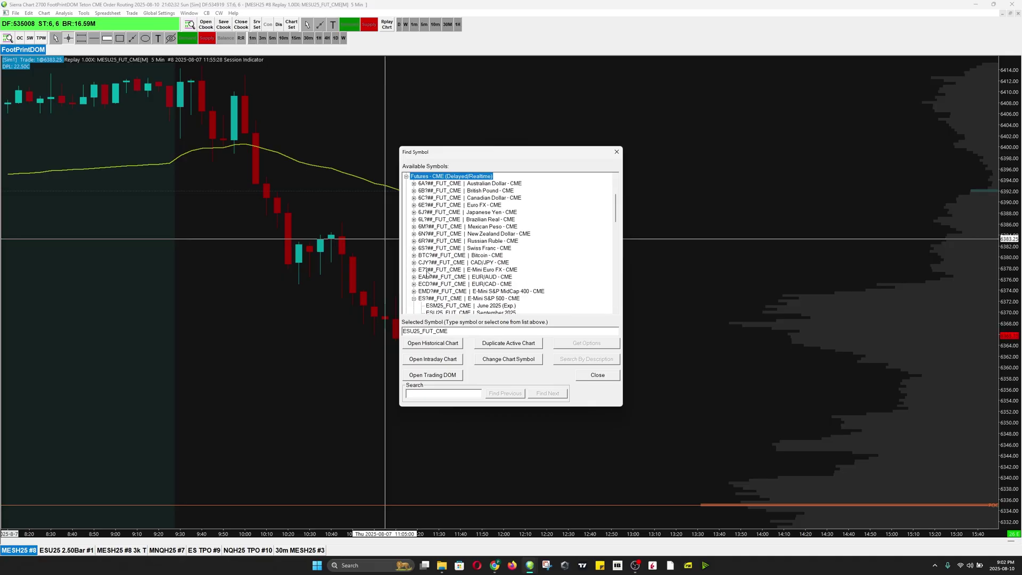
pyautogui.click(413, 298)
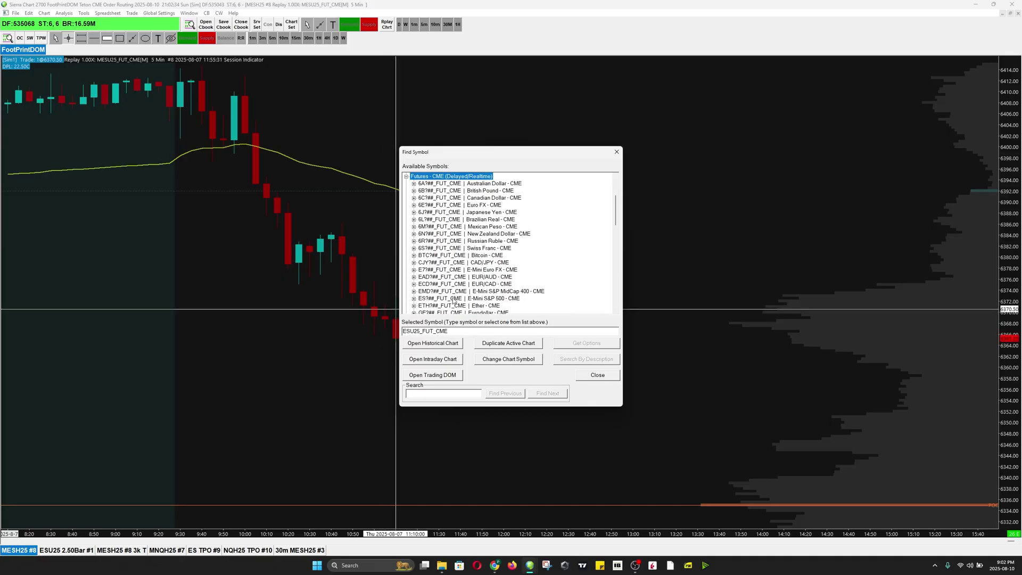
pyautogui.click(414, 298)
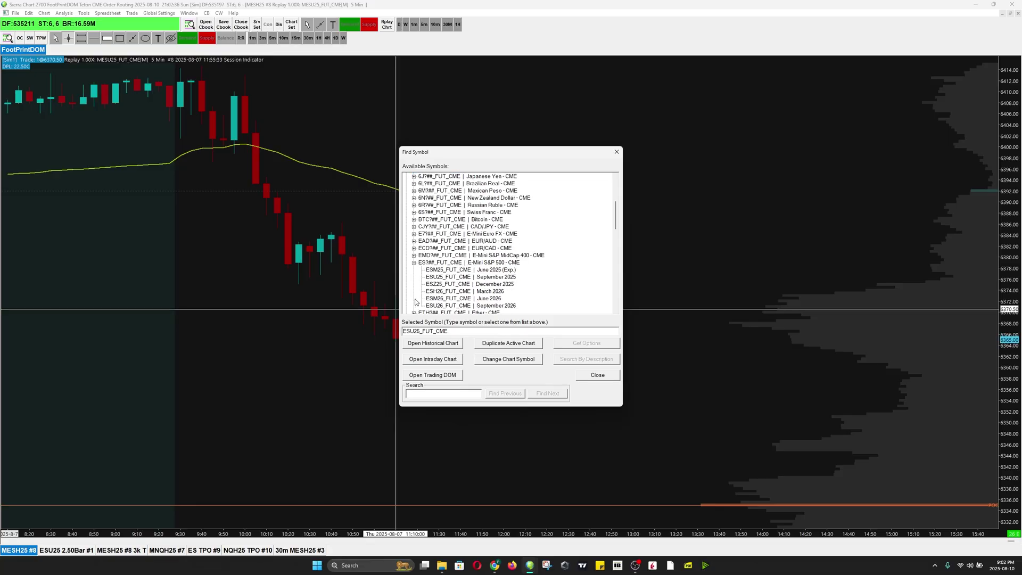
pyautogui.scroll(-1, 451, 268)
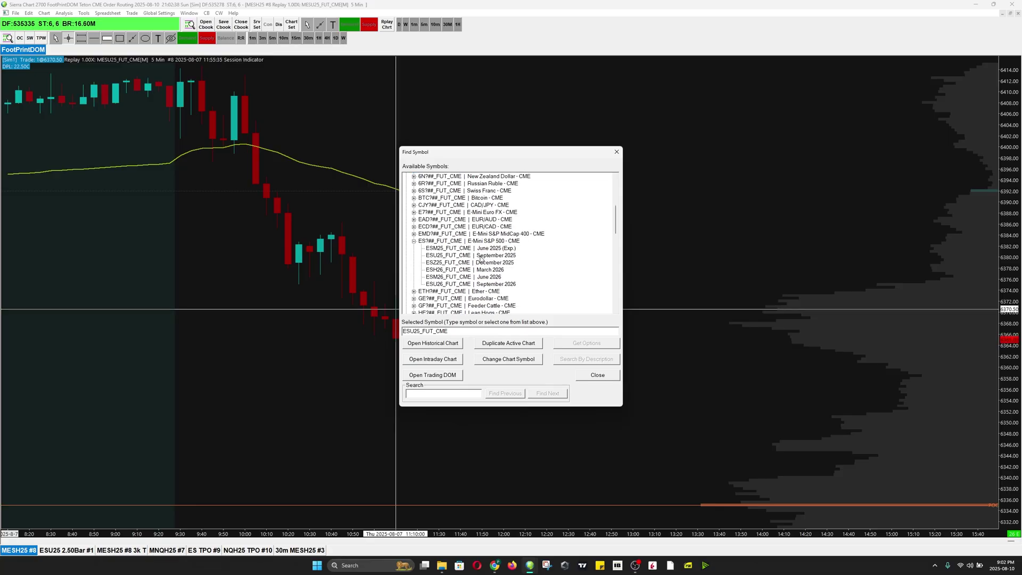
pyautogui.click(482, 258)
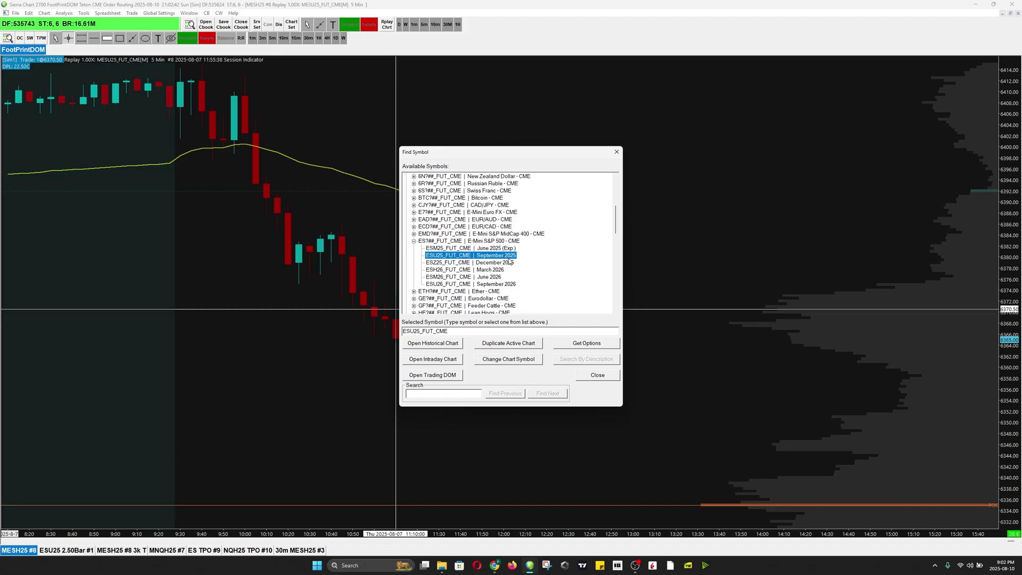
pyautogui.click(444, 360)
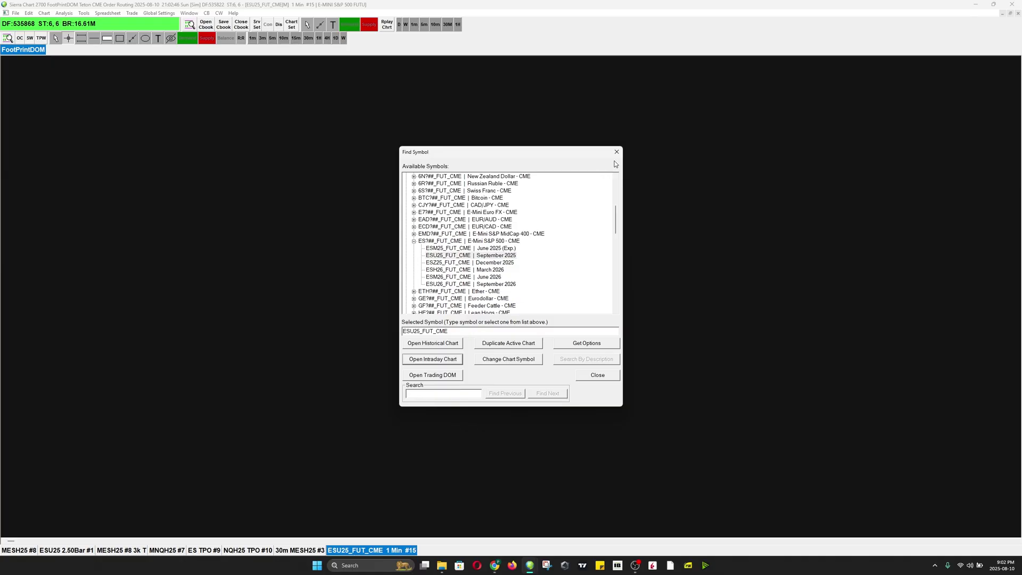
pyautogui.click(617, 151)
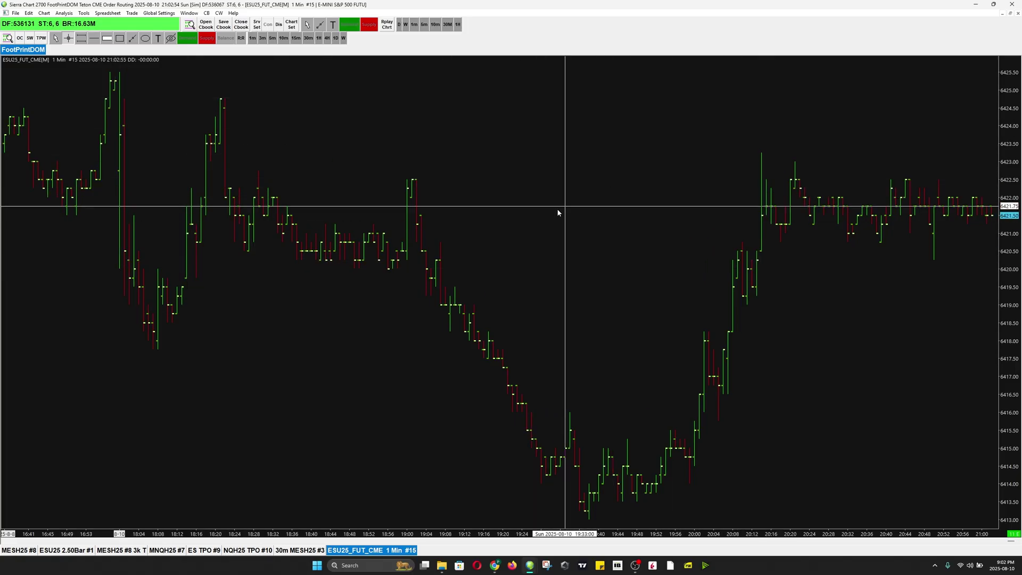
# Set the new ESU25 chart's bar period type to Range Per Bar - True (in ticks) with a value of 20.
pyautogui.click(47, 14)
pyautogui.click(47, 13)
pyautogui.click(46, 13)
pyautogui.click(59, 22)
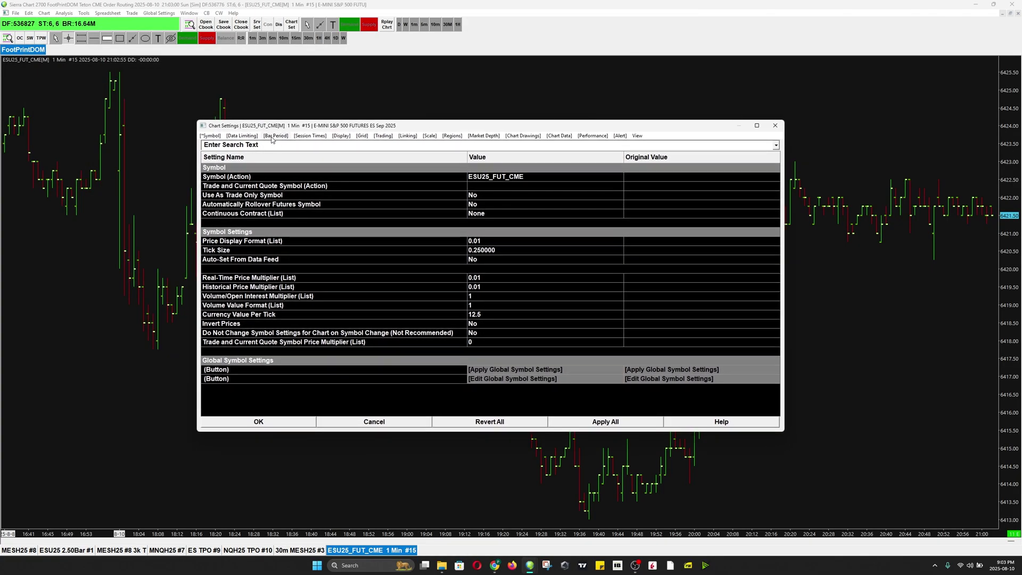
pyautogui.click(275, 136)
pyautogui.click(518, 205)
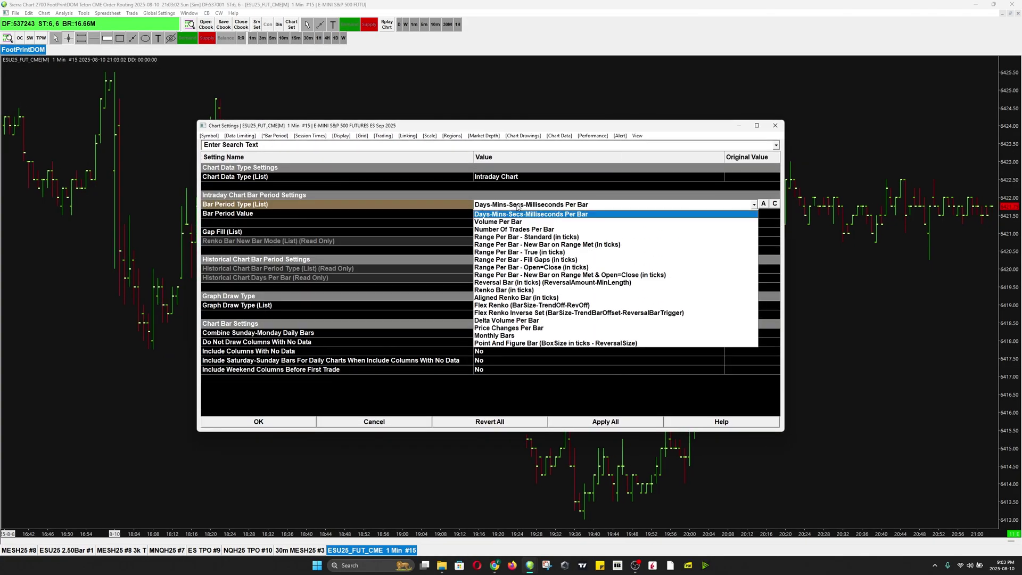
pyautogui.click(551, 253)
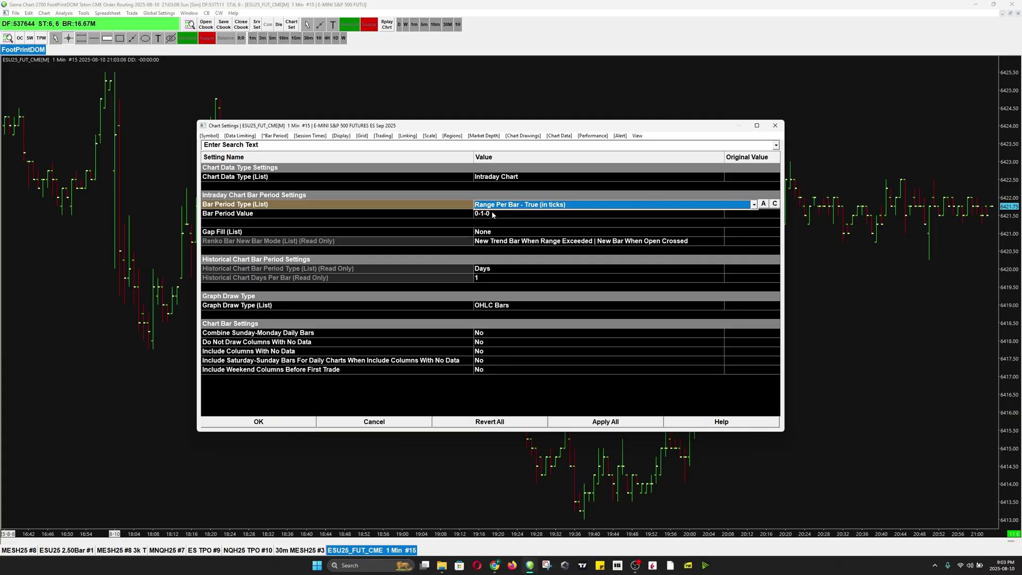
pyautogui.click(493, 213)
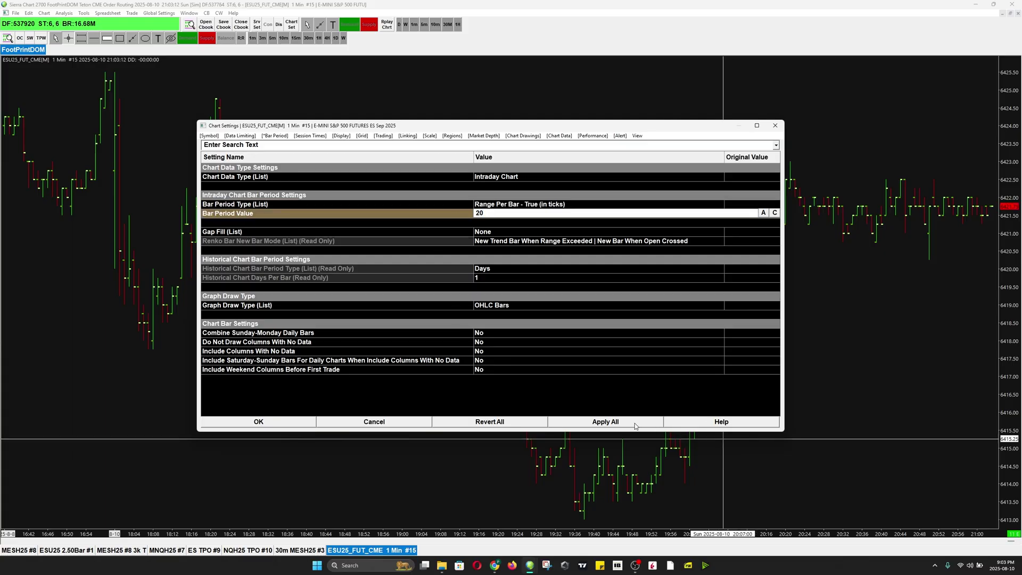
pyautogui.click(605, 421)
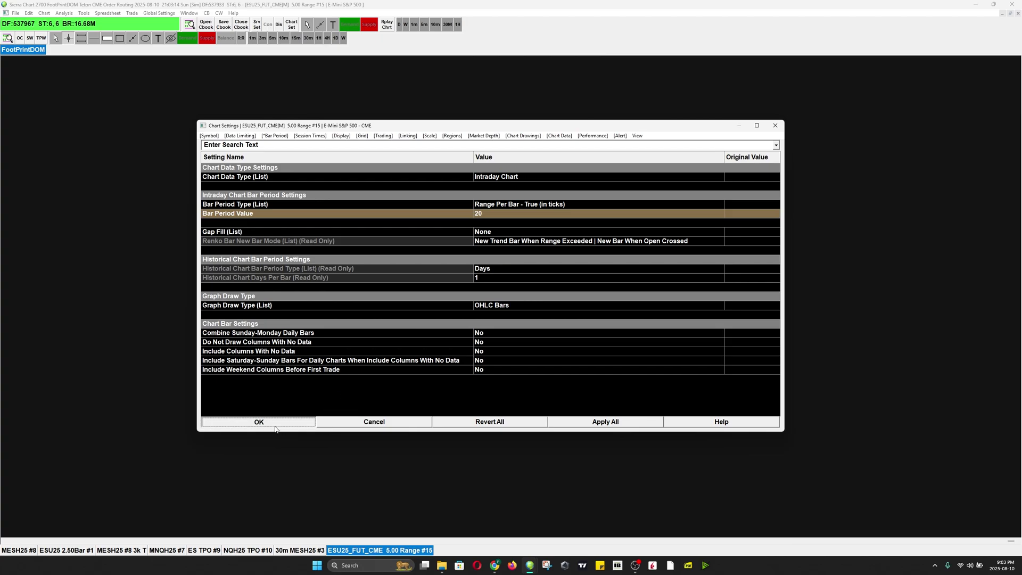
pyautogui.click(298, 423)
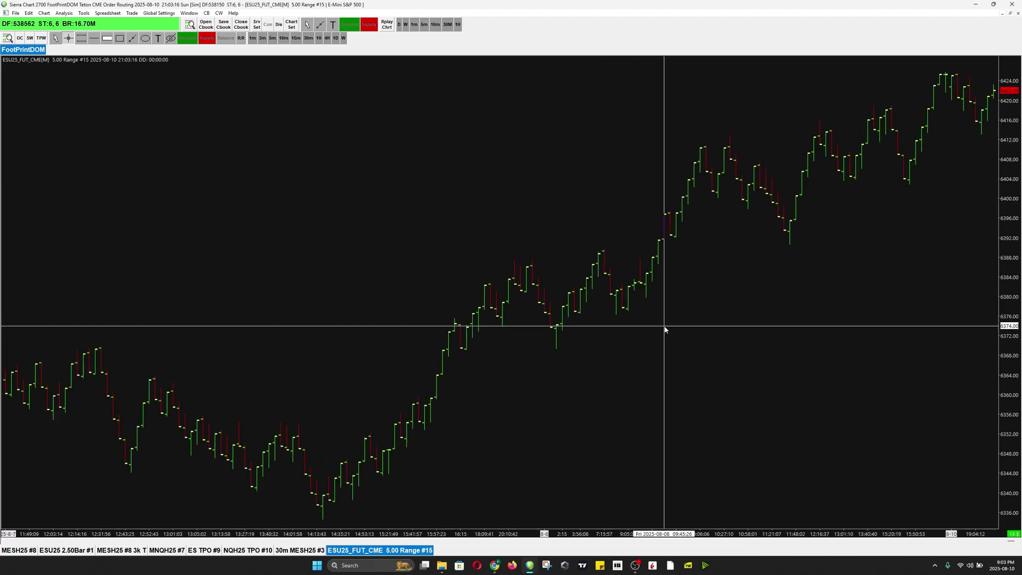
pyautogui.rightClick(235, 111)
pyautogui.click(280, 155)
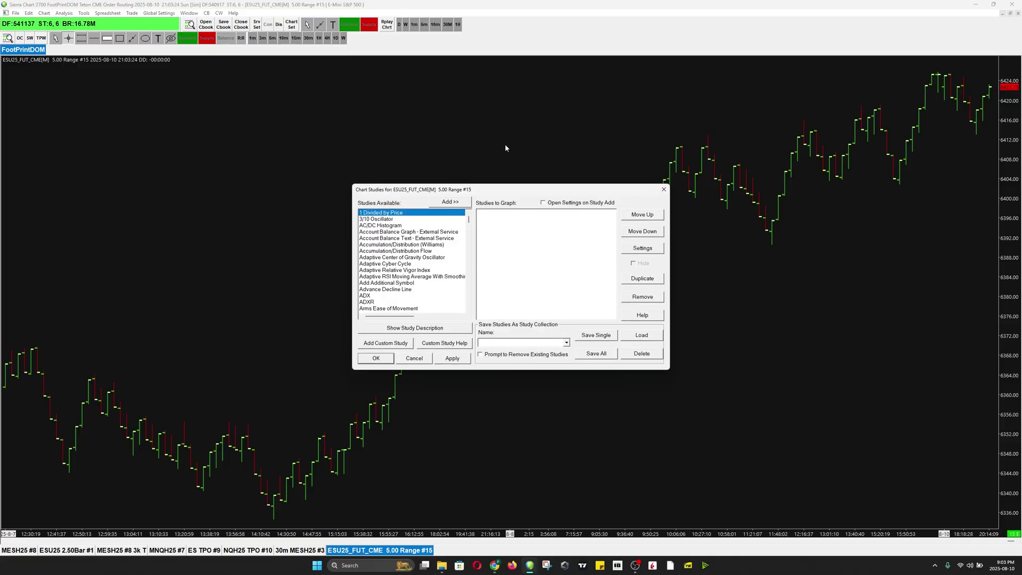
pyautogui.click(664, 190)
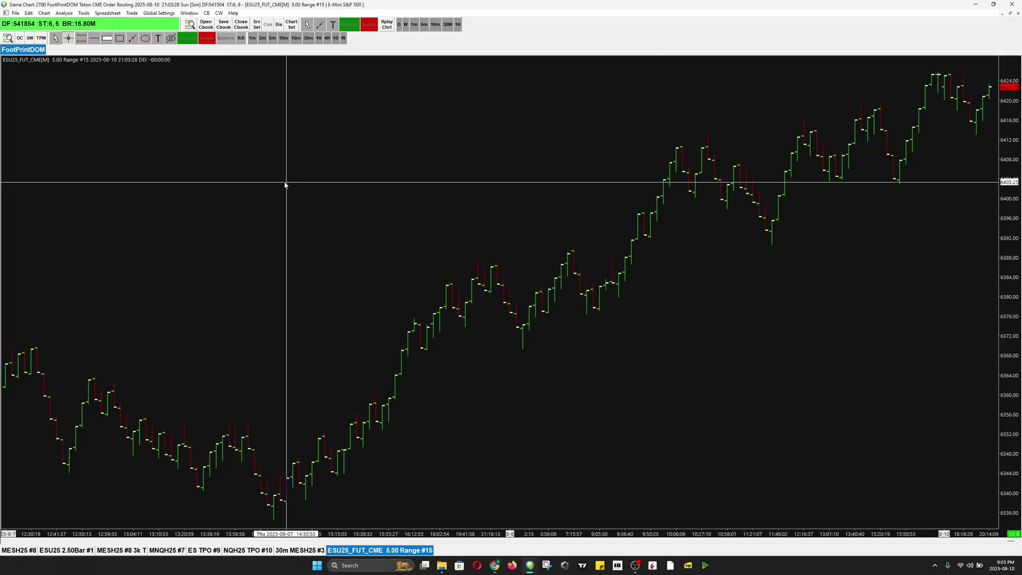
pyautogui.click(43, 12)
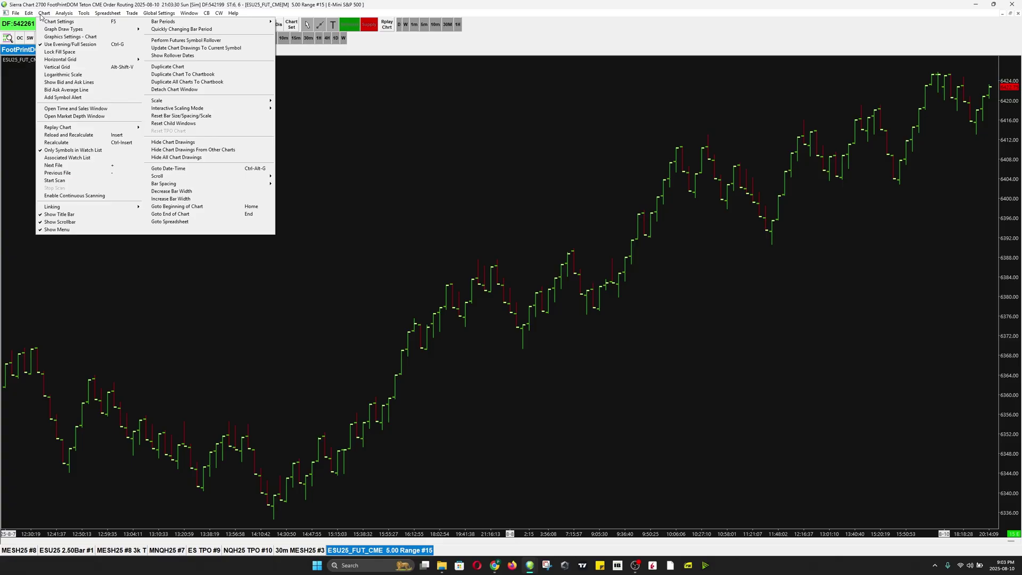
pyautogui.moveTo(57, 11)
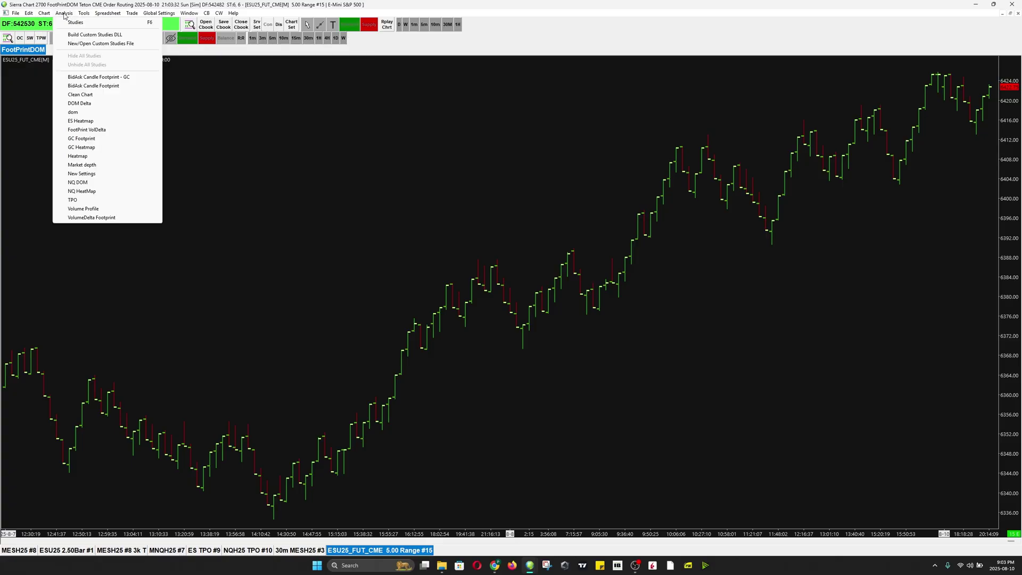
pyautogui.click(311, 229)
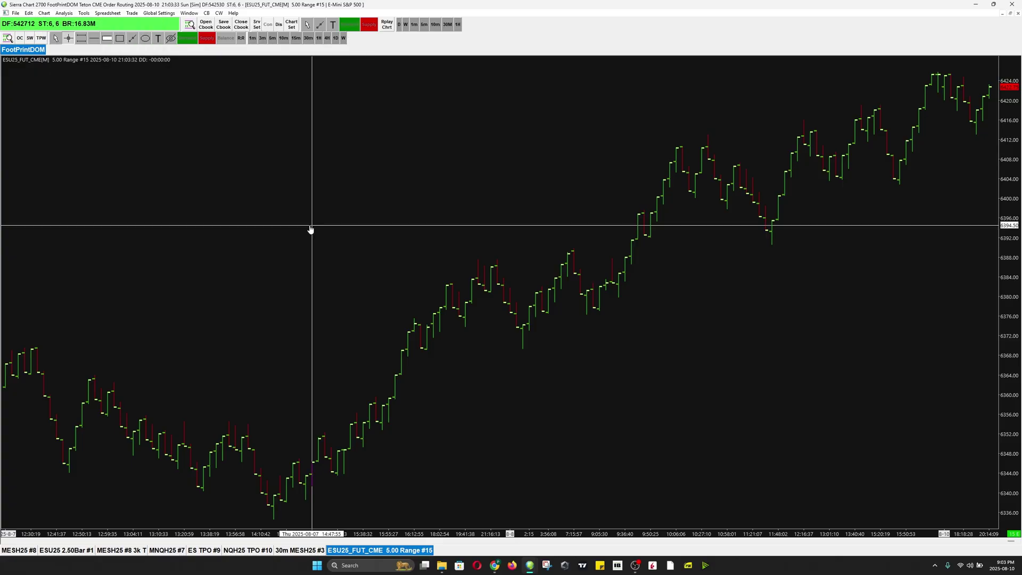
# Add the Numbers Bars study to the ESU25 range chart and apply it.
pyautogui.click(64, 14)
pyautogui.click(72, 22)
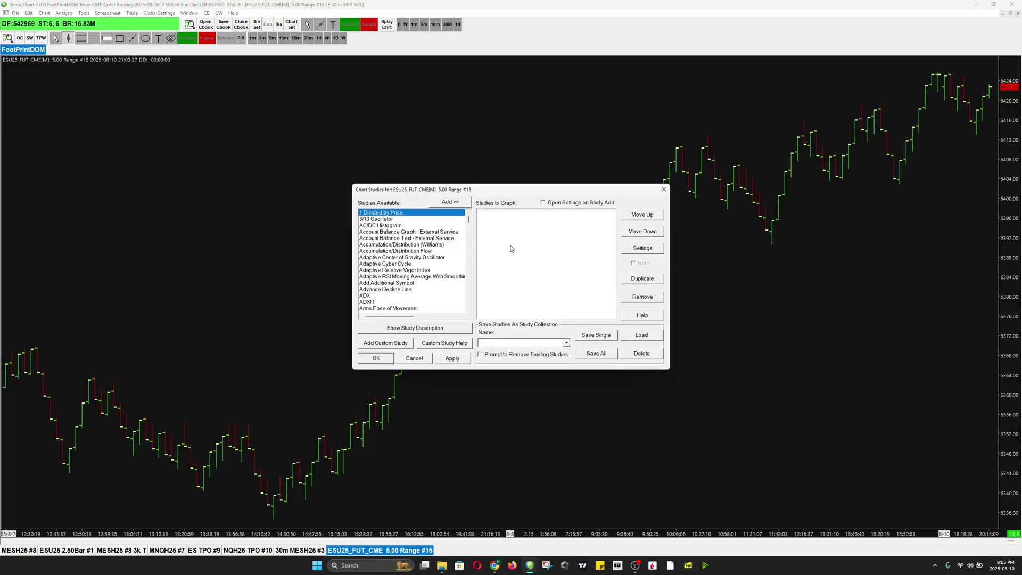
pyautogui.click(402, 270)
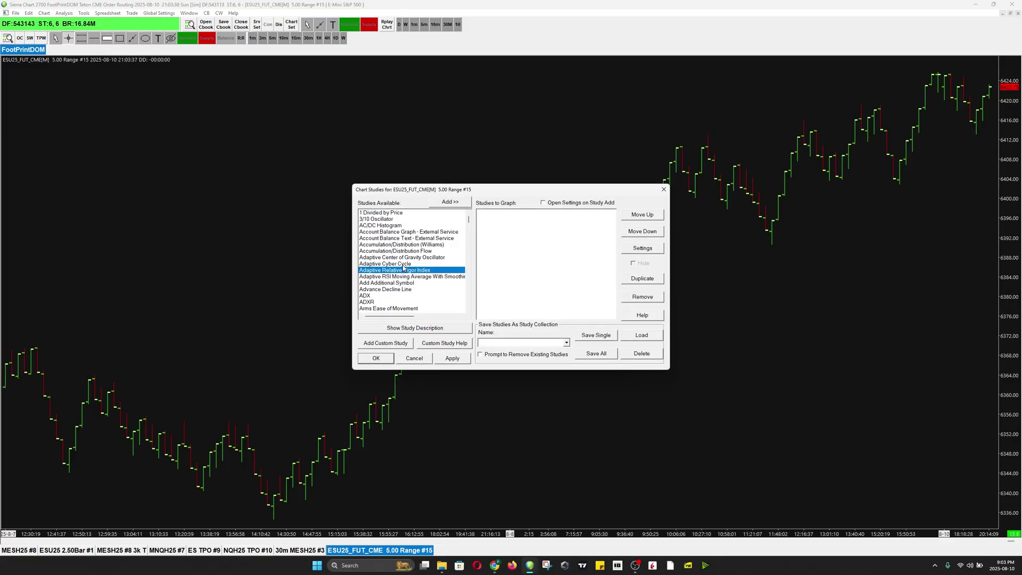
pyautogui.press('Down')
pyautogui.press('Down')
pyautogui.press('Down')
pyautogui.press('Down')
pyautogui.press('Down')
pyautogui.press('Down')
pyautogui.press('Down')
pyautogui.press('Down')
pyautogui.press('Down')
pyautogui.press('Down')
pyautogui.press('Down')
pyautogui.press('Down')
pyautogui.press('Down')
pyautogui.press('Down')
pyautogui.press('Down')
pyautogui.press('Down')
pyautogui.press('Down')
pyautogui.press('Down')
pyautogui.press('Down')
pyautogui.press('Down')
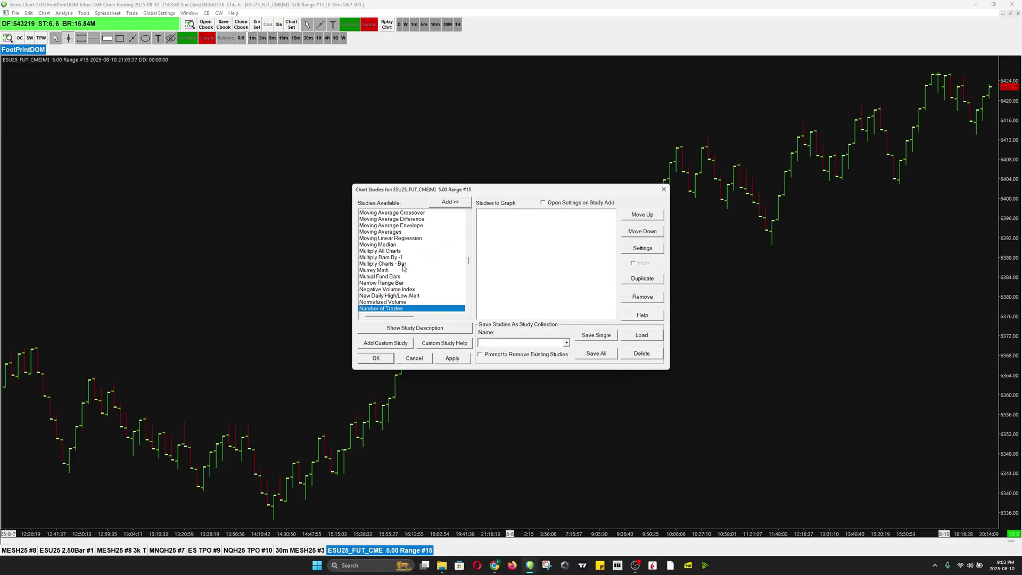
pyautogui.press('Down')
pyautogui.press('Down')
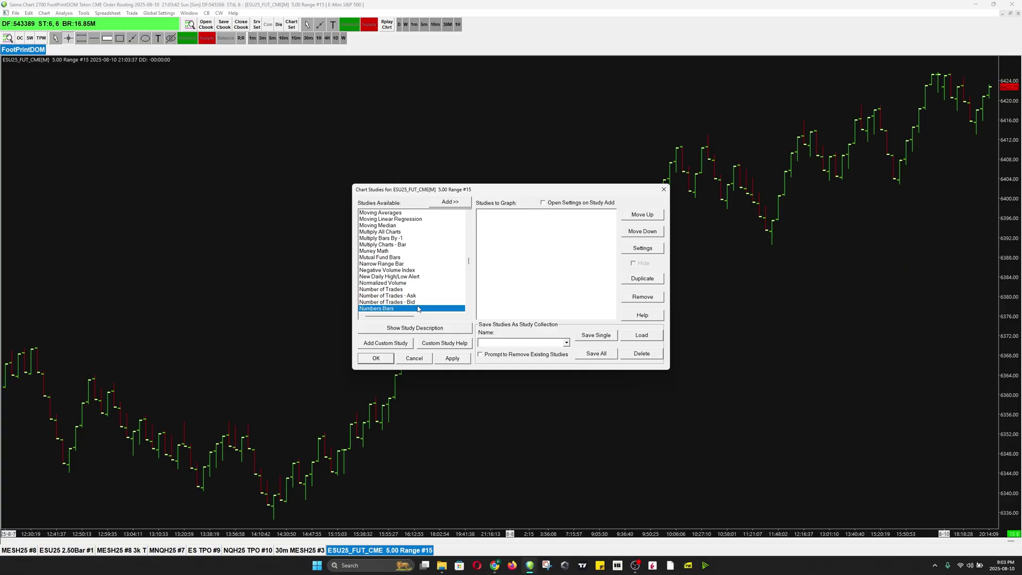
pyautogui.doubleClick(392, 309)
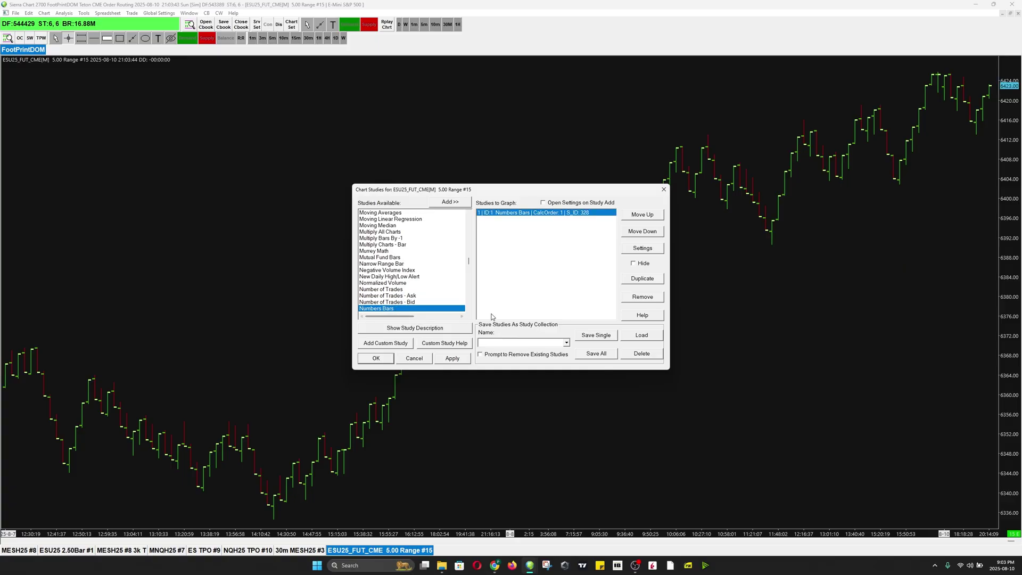
pyautogui.click(457, 361)
pyautogui.doubleClick(526, 213)
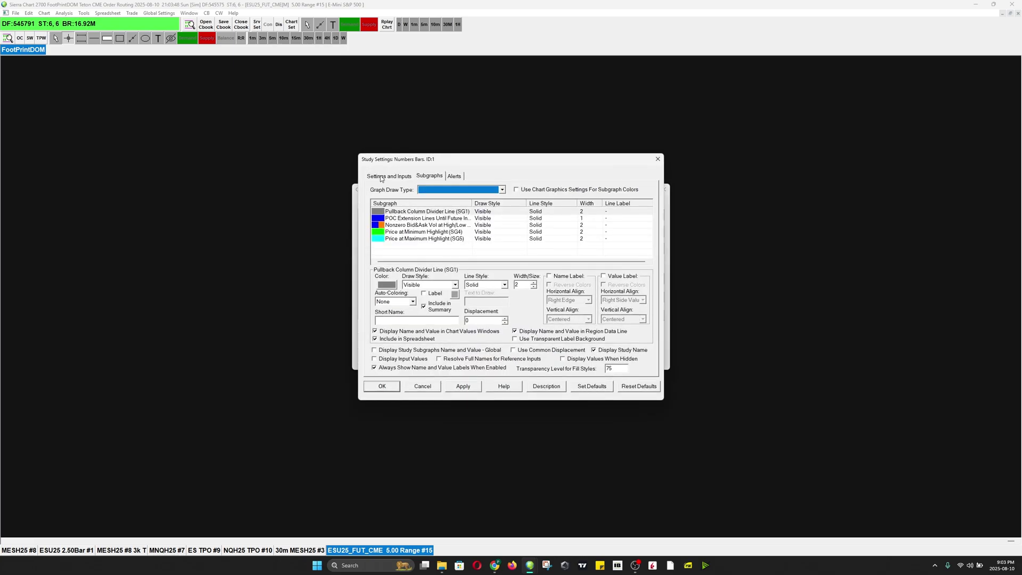
pyautogui.click(381, 178)
pyautogui.click(658, 159)
pyautogui.moveTo(590, 191); pyautogui.dragTo(574, 260)
pyautogui.click(653, 255)
# Reopen the Numbers Bars study settings and set the Column 1 Numbers Bars Text to Ask Vol Bid Vol Difference.
pyautogui.scroll(6, 670, 307)
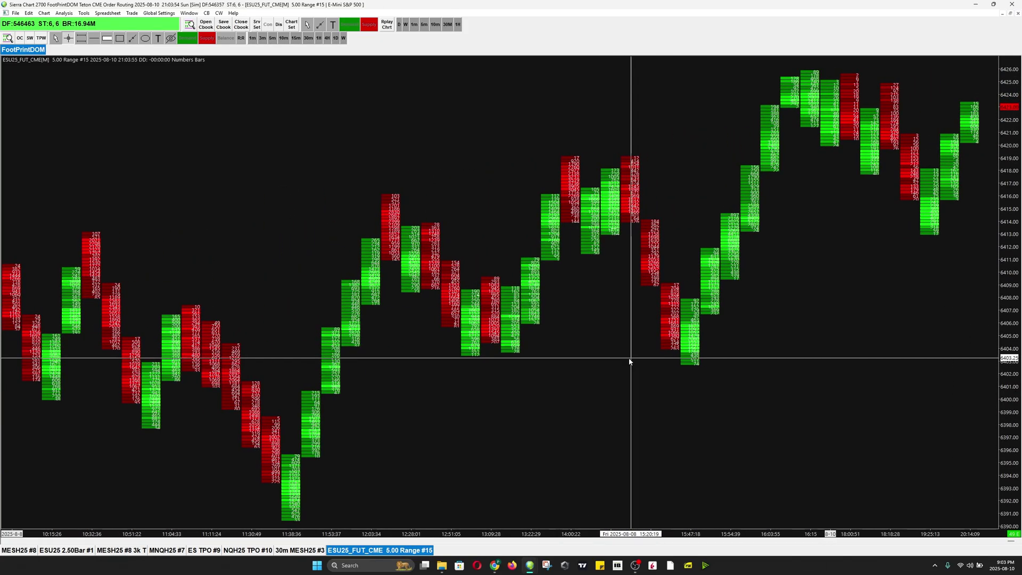
pyautogui.scroll(2, 629, 361)
pyautogui.scroll(1, 395, 258)
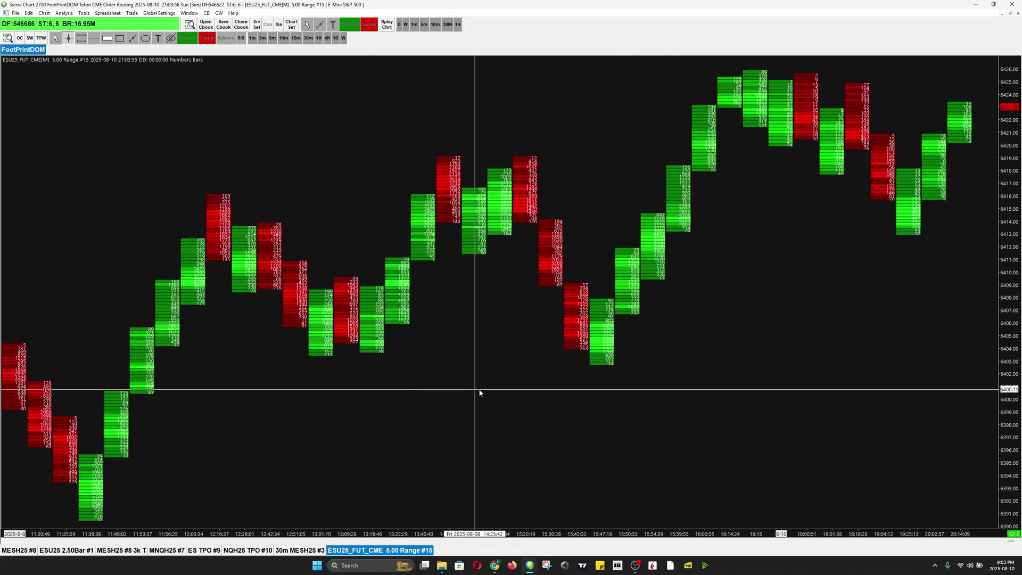
pyautogui.moveTo(479, 393); pyautogui.dragTo(488, 459)
pyautogui.rightClick(295, 102)
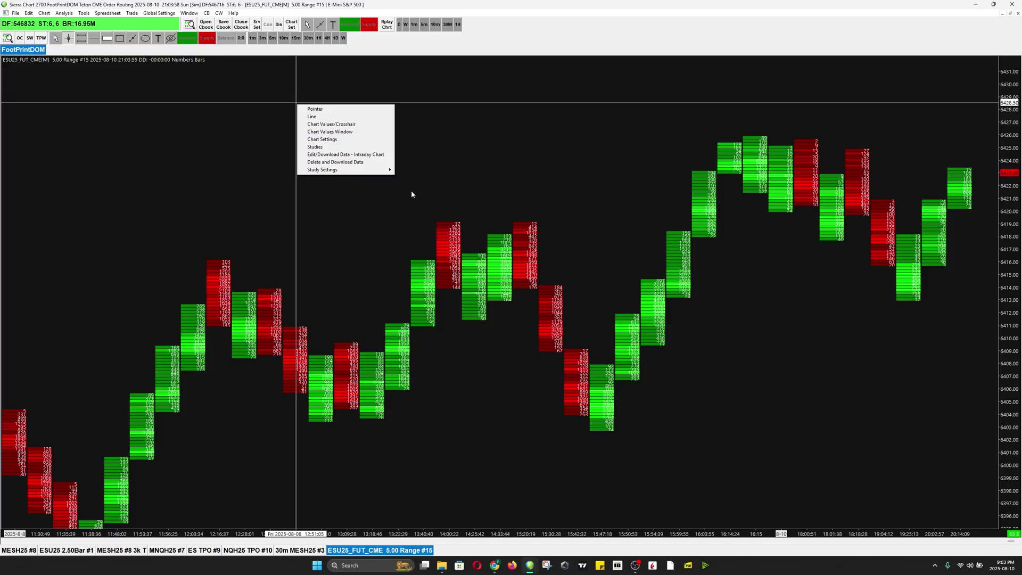
pyautogui.rightClick(449, 154)
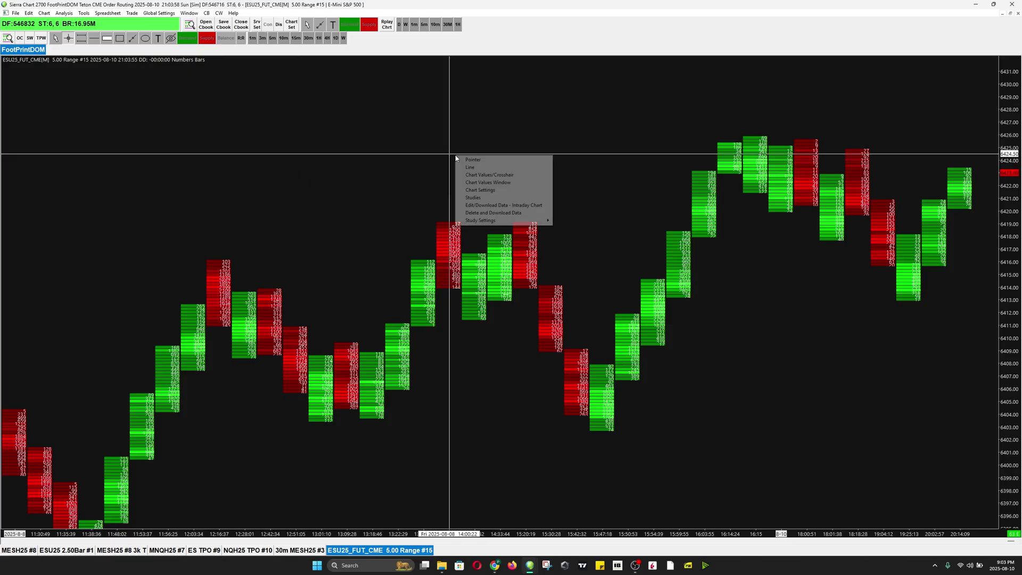
pyautogui.click(490, 199)
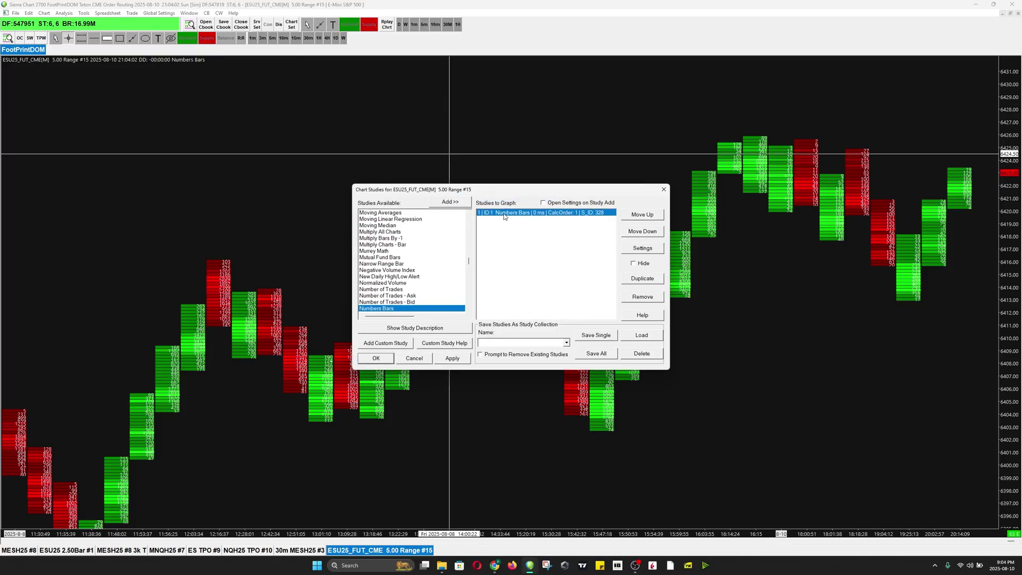
pyautogui.doubleClick(504, 213)
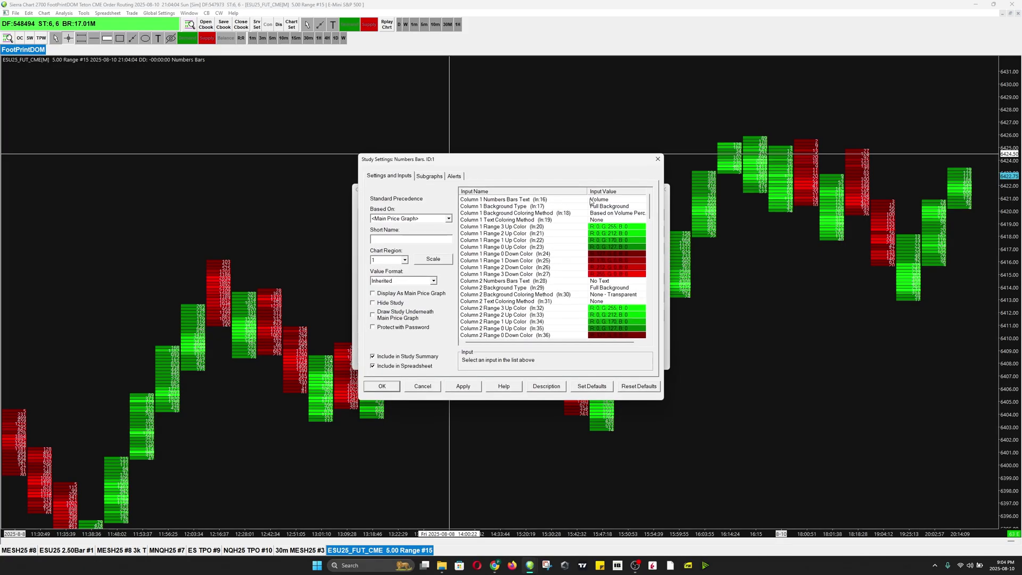
pyautogui.click(591, 201)
pyautogui.click(531, 365)
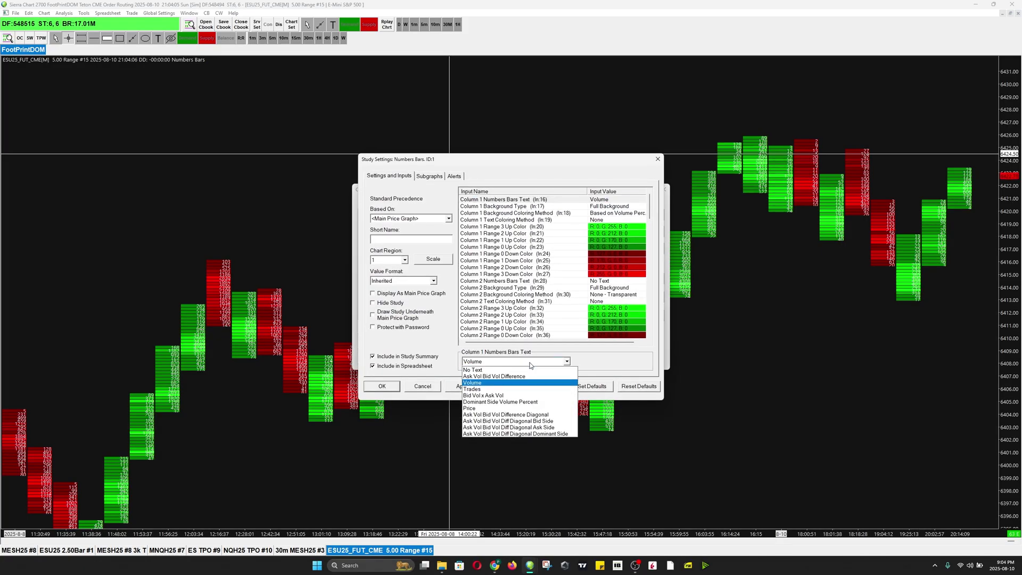
pyautogui.click(497, 376)
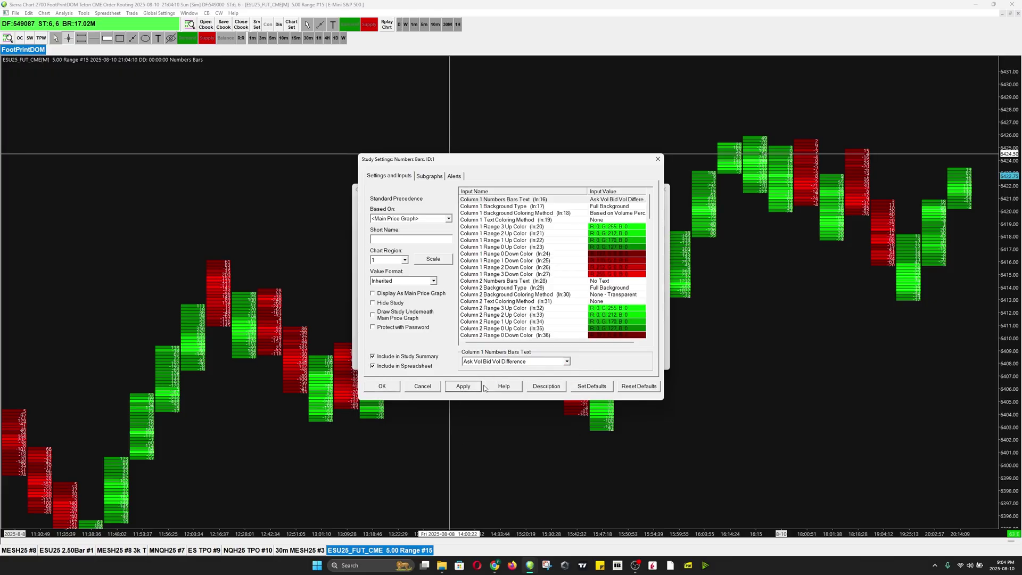
# Set the Column 1 Background Type to Right Aligned Ask Bid Difference Profile and apply it to the chart.
pyautogui.click(612, 207)
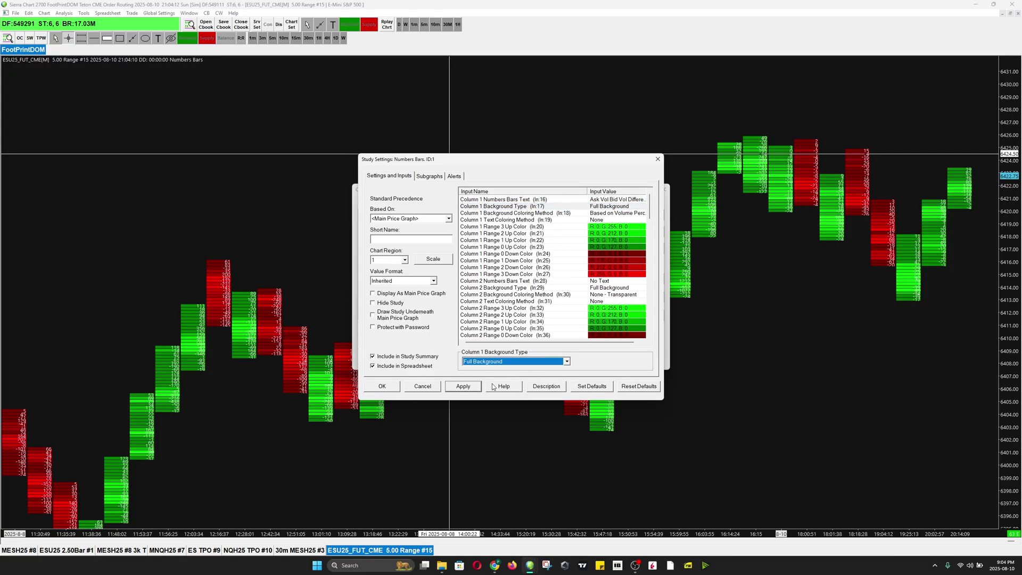
pyautogui.click(498, 362)
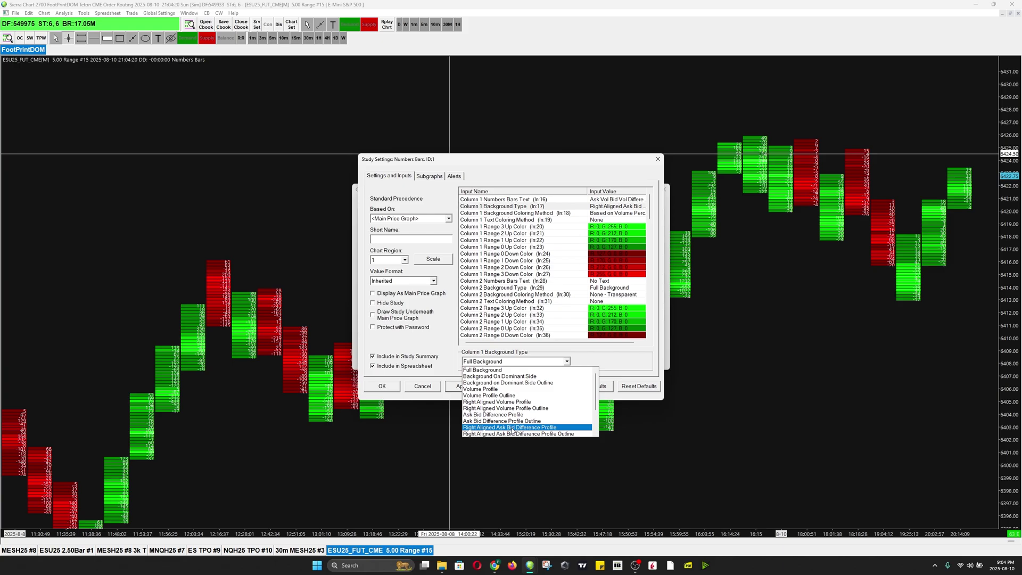
pyautogui.click(512, 429)
pyautogui.click(467, 388)
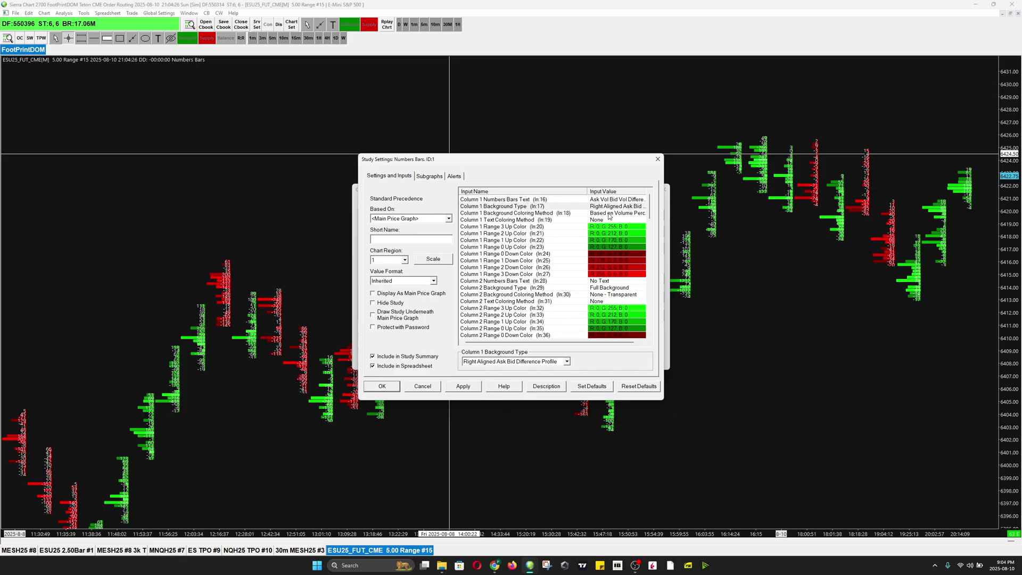
# Set the Column 1 Background Coloring Method to Based on Diagonal Dominant AskVol BidVol Difference - Actual and apply it.
pyautogui.click(609, 214)
pyautogui.click(513, 362)
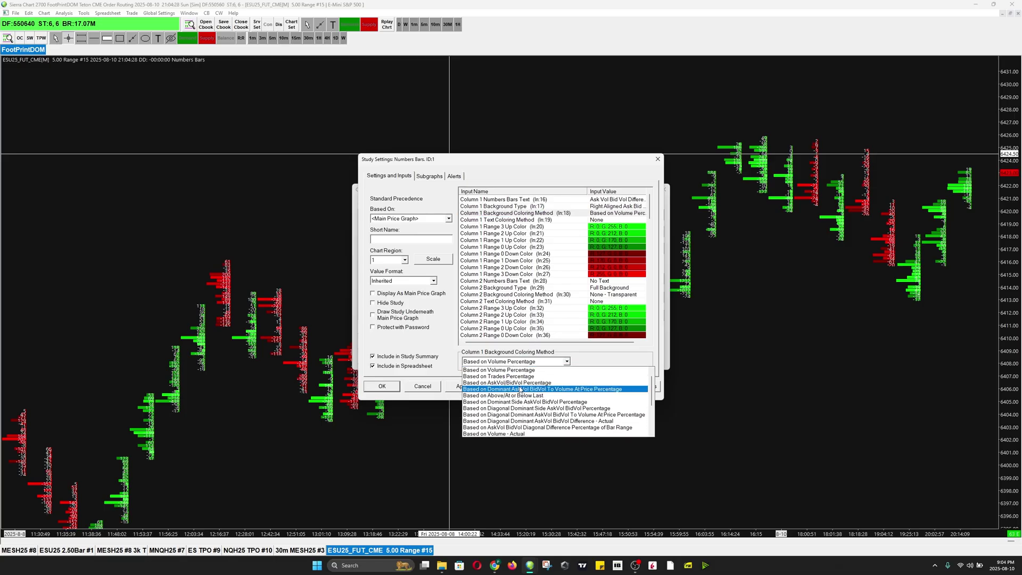
pyautogui.scroll(-1, 520, 410)
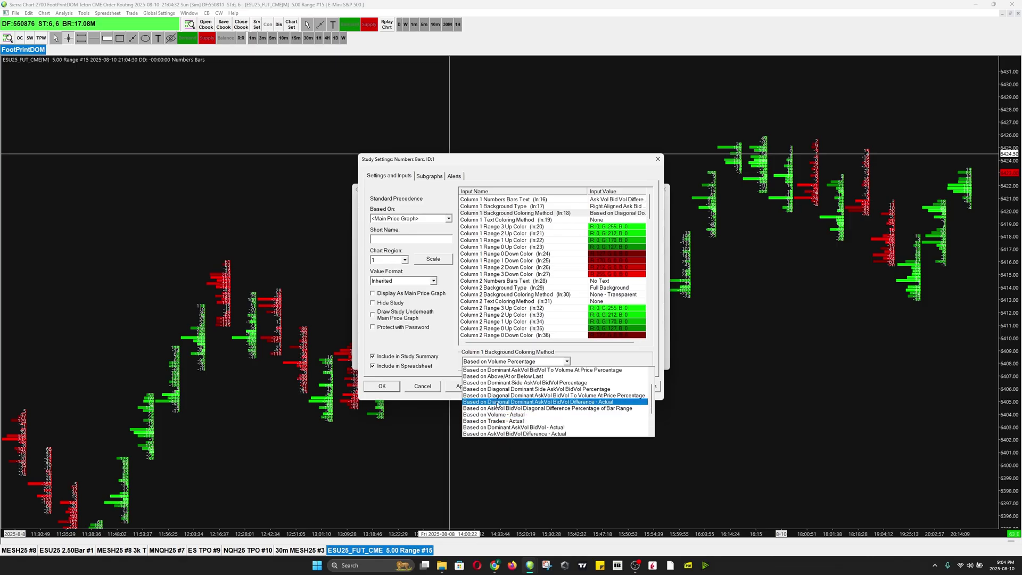
pyautogui.click(569, 403)
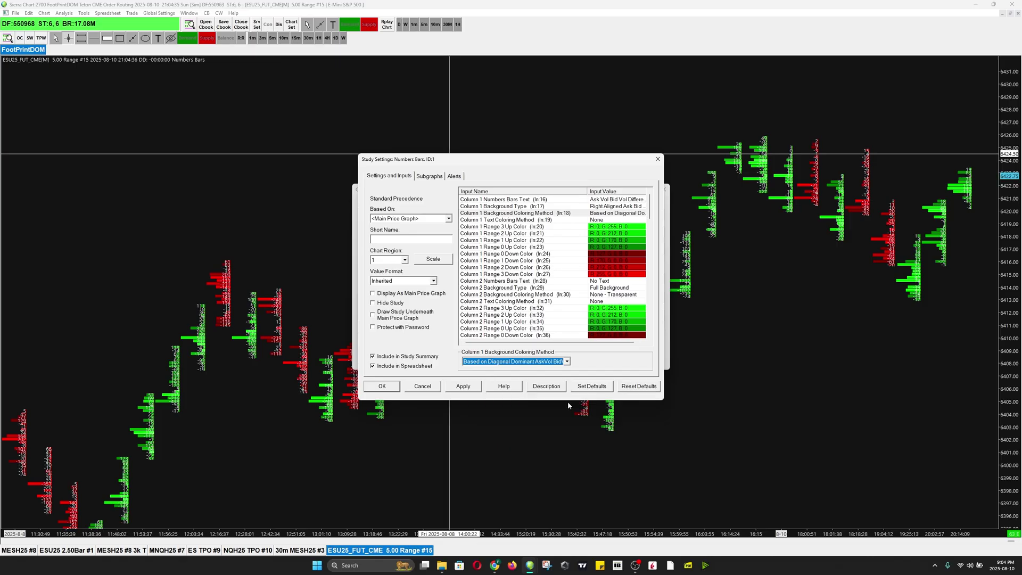
pyautogui.click(471, 386)
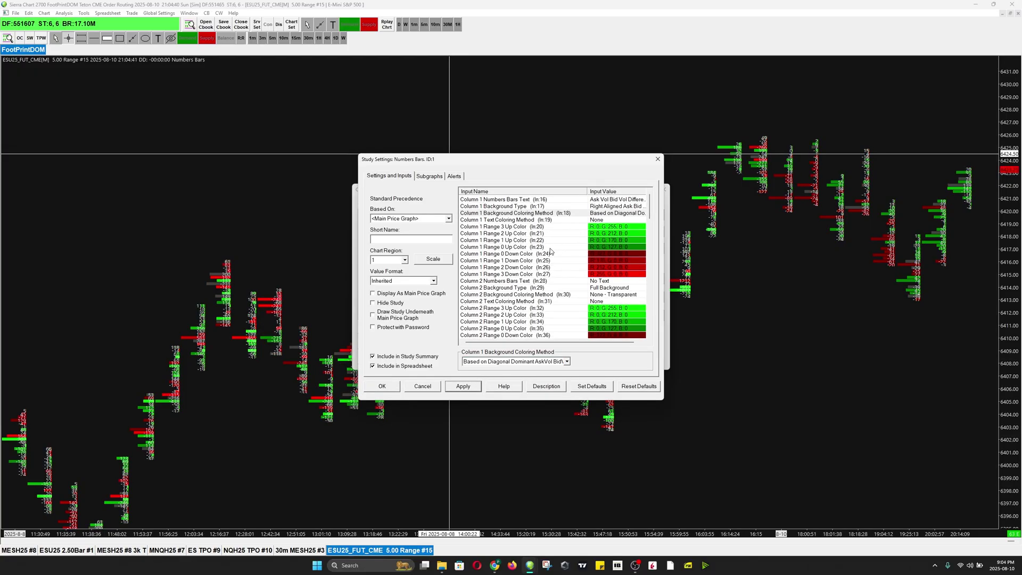
# Change the Column 1 Range 3 and Range 2 Up Colors to the custom blue R 24, G 142, B 182.
pyautogui.click(609, 228)
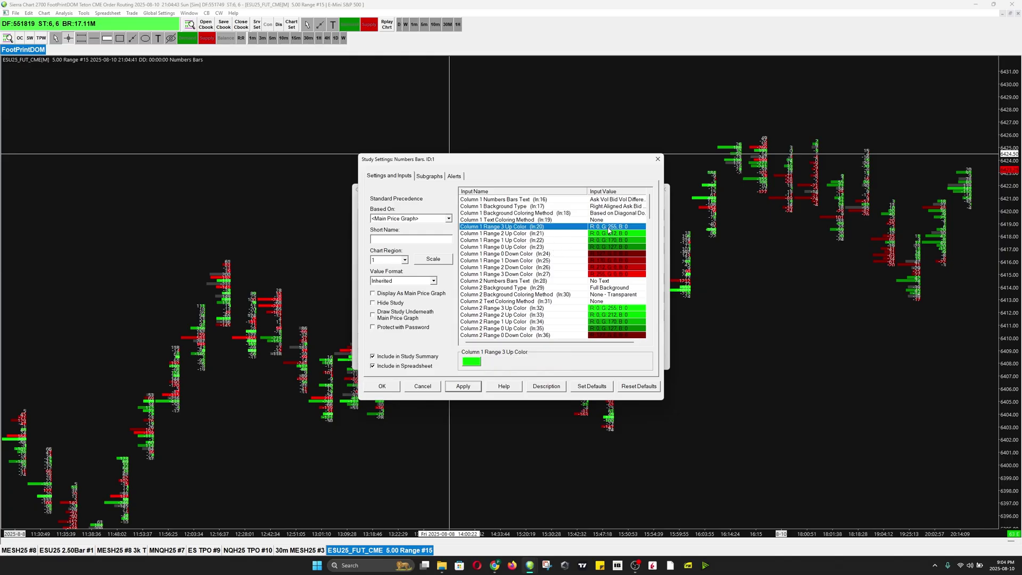
pyautogui.click(470, 364)
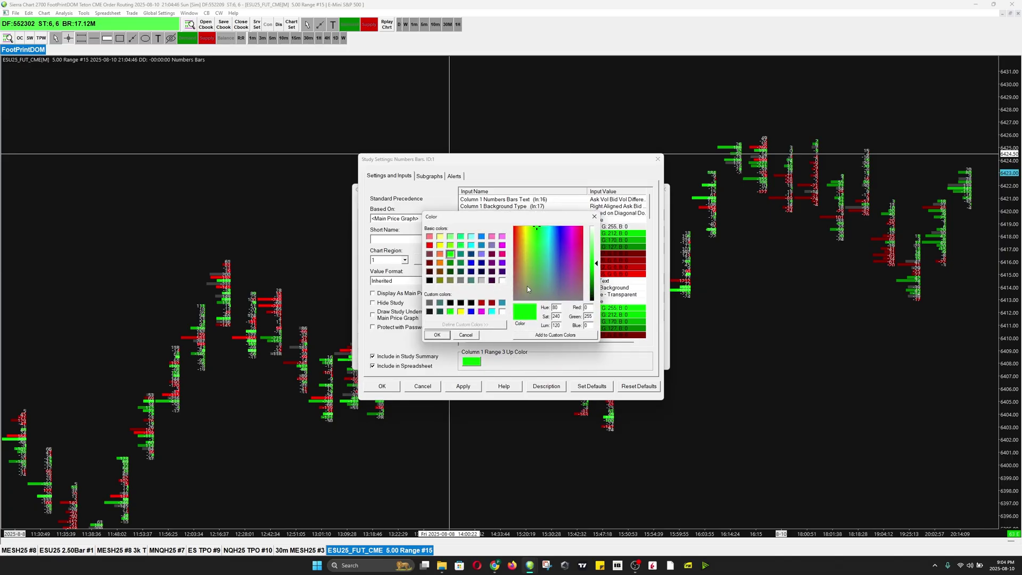
pyautogui.click(502, 304)
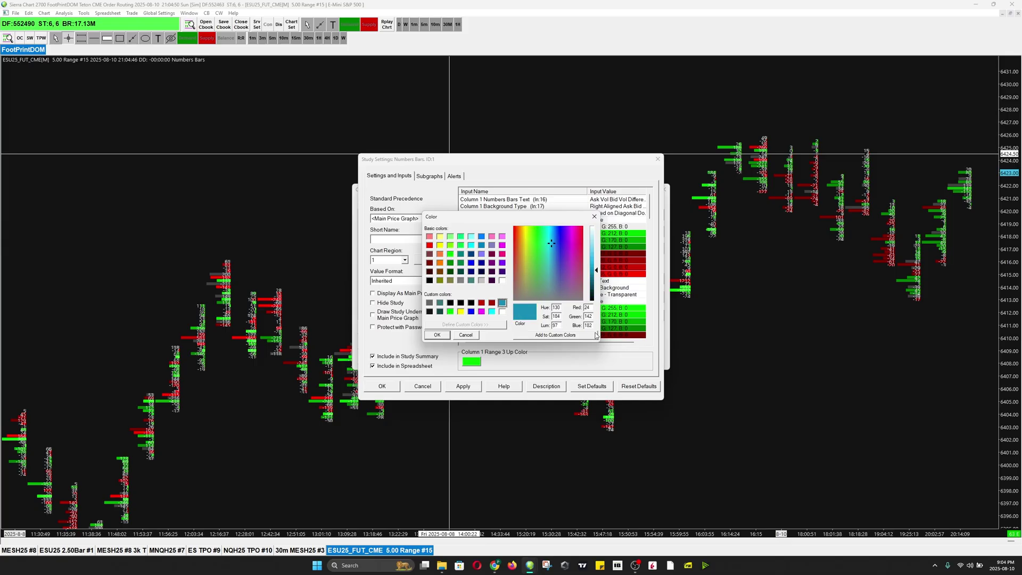
pyautogui.click(437, 335)
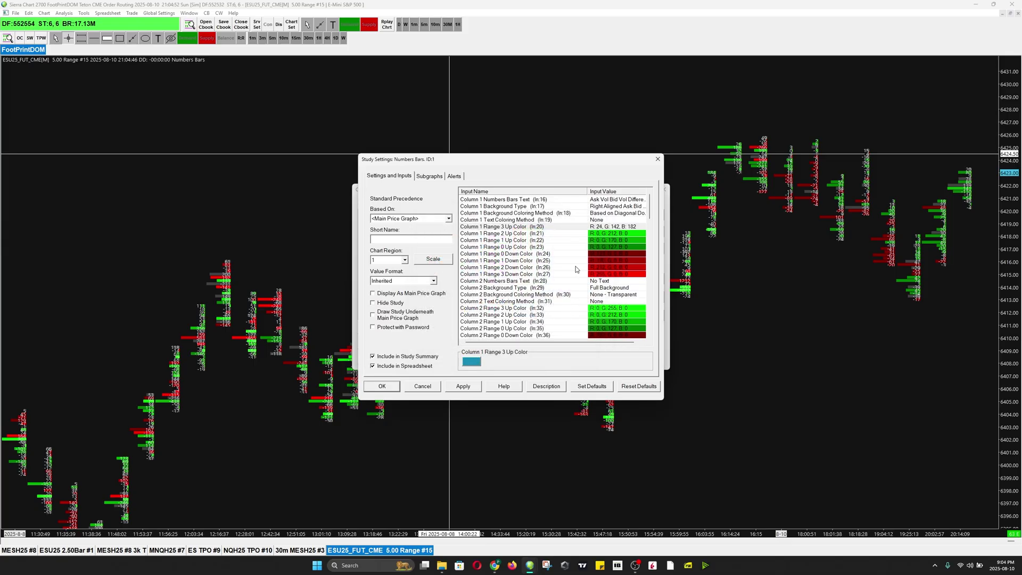
pyautogui.click(601, 234)
pyautogui.click(602, 234)
pyautogui.click(502, 302)
pyautogui.click(437, 335)
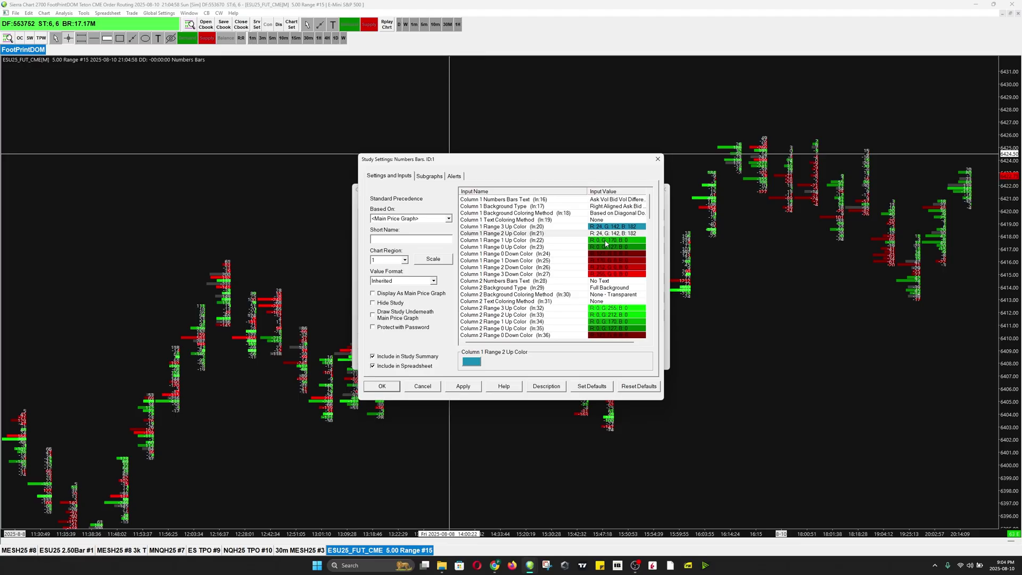
# Change the Column 1 Range 1 and Range 0 Up Colors to R 24, G 142, B 182, apply, and close the study dialogs.
pyautogui.click(605, 241)
pyautogui.click(501, 304)
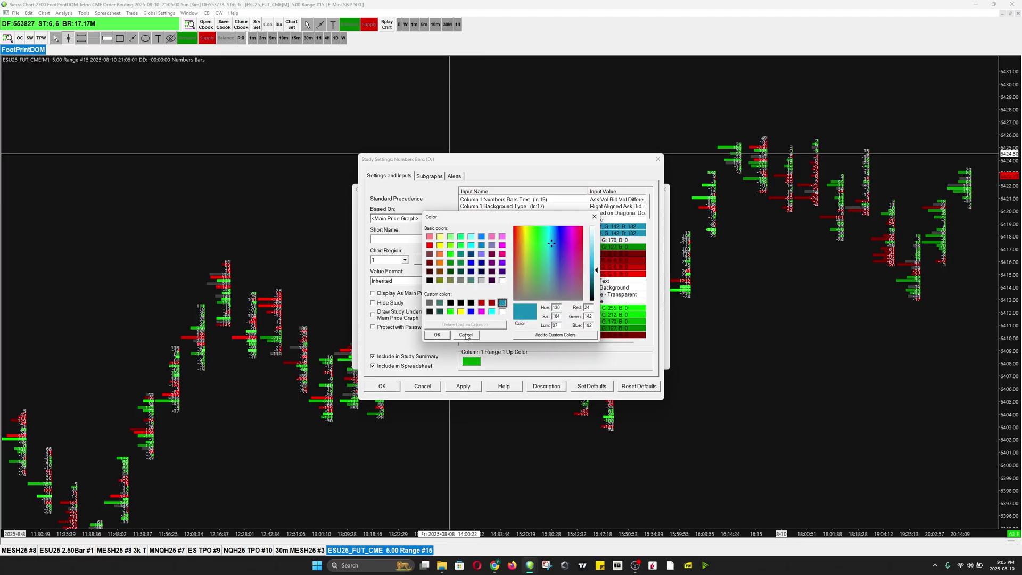
pyautogui.click(437, 335)
pyautogui.press('Down')
pyautogui.click(471, 361)
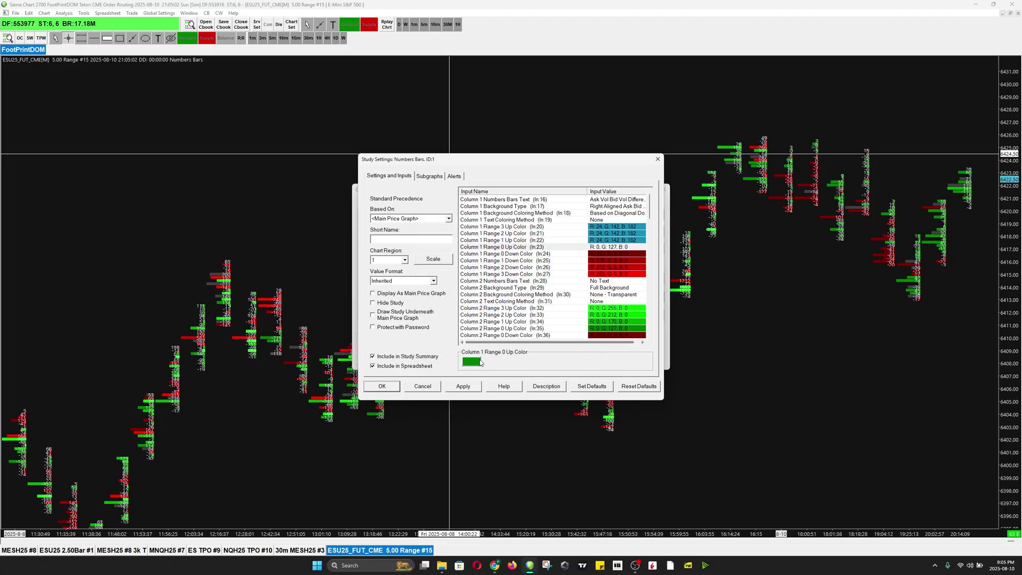
pyautogui.click(502, 302)
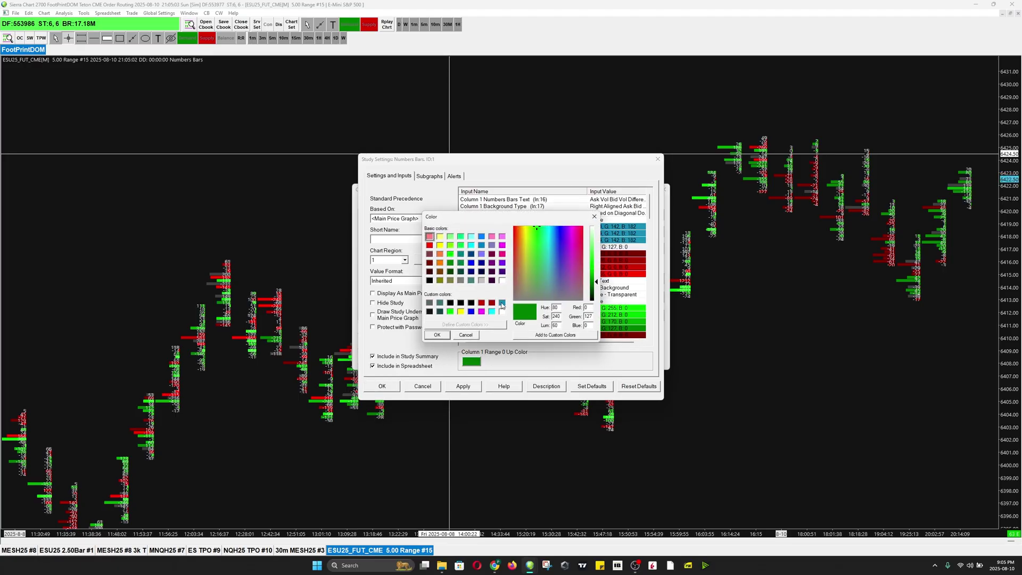
pyautogui.click(437, 335)
pyautogui.click(463, 387)
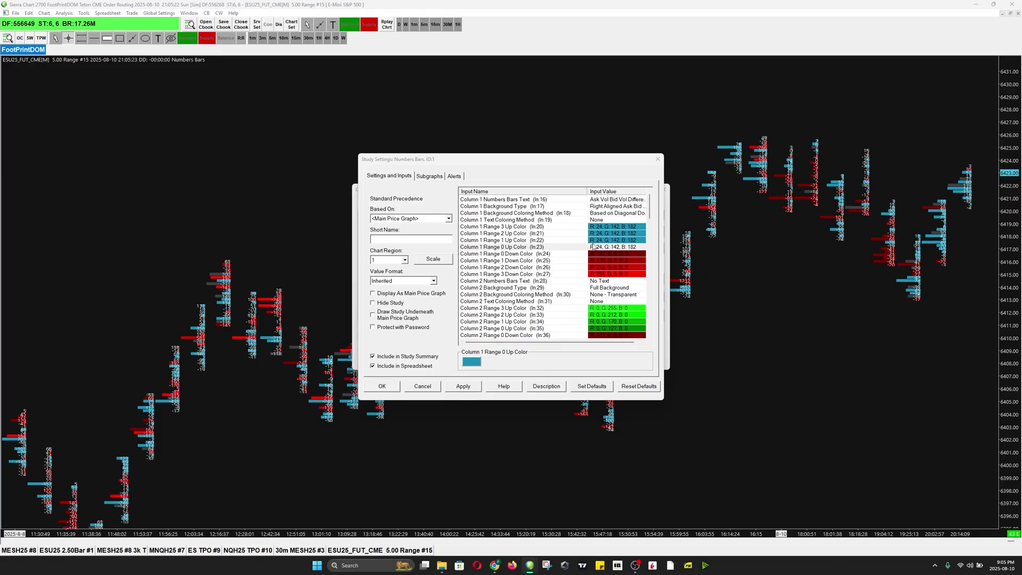
pyautogui.click(468, 386)
pyautogui.click(382, 386)
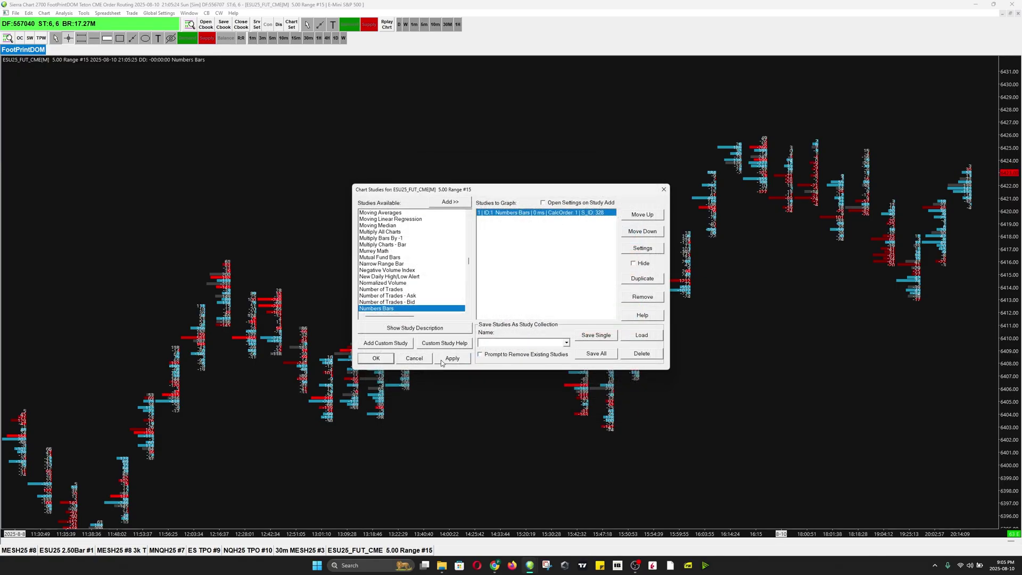
pyautogui.click(403, 359)
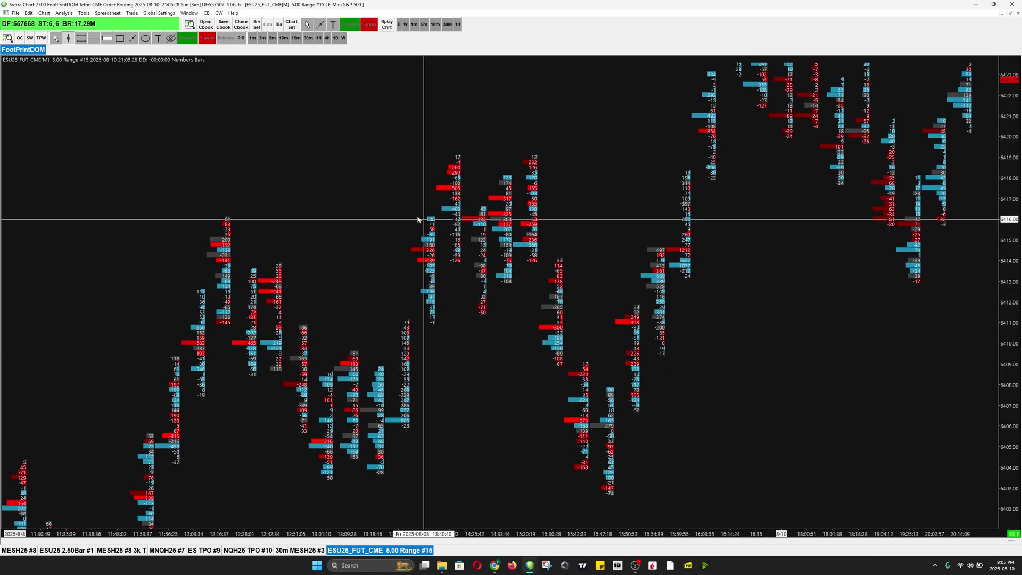
pyautogui.rightClick(373, 172)
pyautogui.click(420, 206)
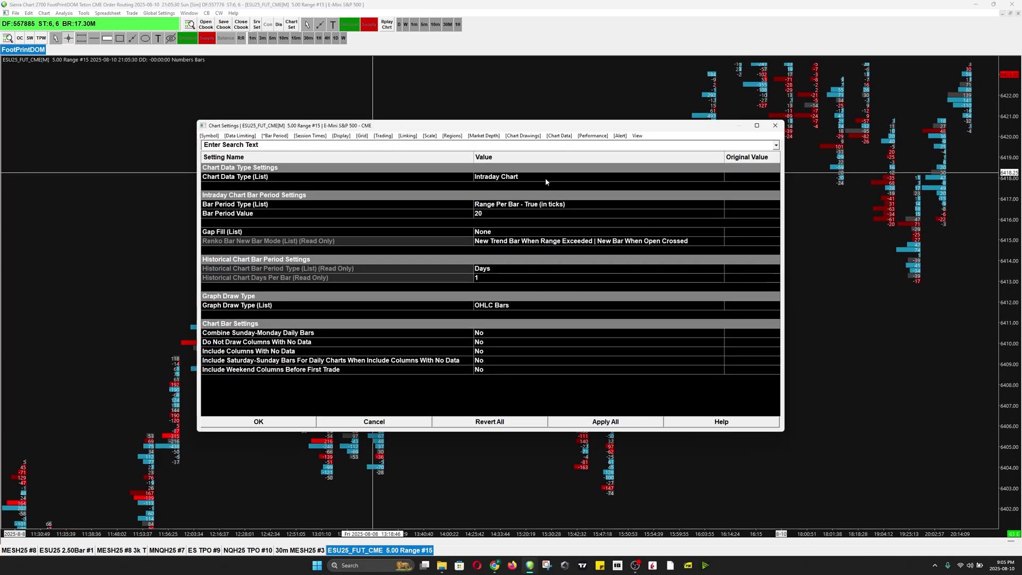
pyautogui.click(775, 125)
# In the Numbers Bars settings, set the Column 1 Background Coloring Method to Based on AskVol BidVol Difference - Actual and apply it.
pyautogui.rightClick(399, 209)
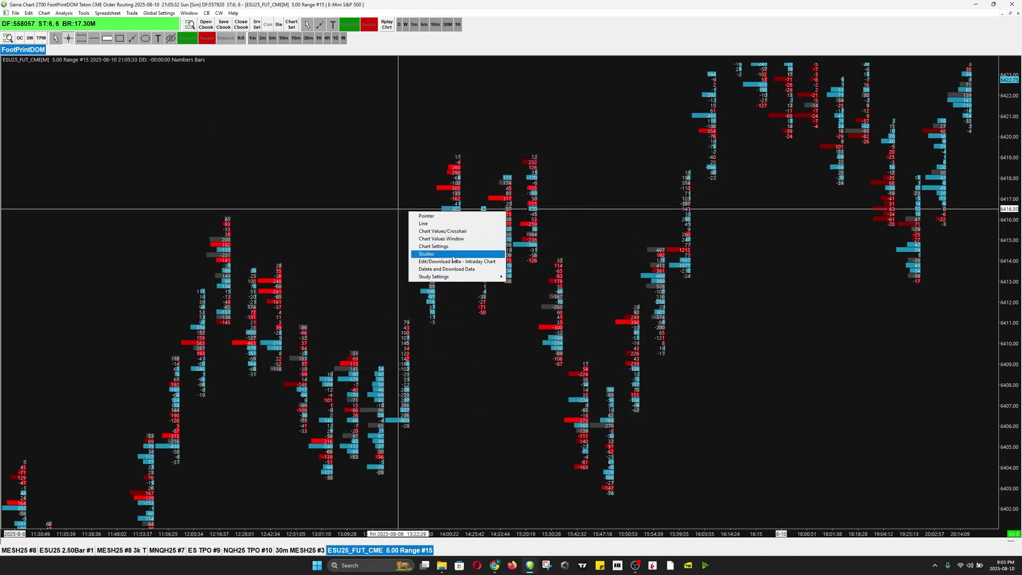
pyautogui.click(420, 259)
pyautogui.doubleClick(534, 212)
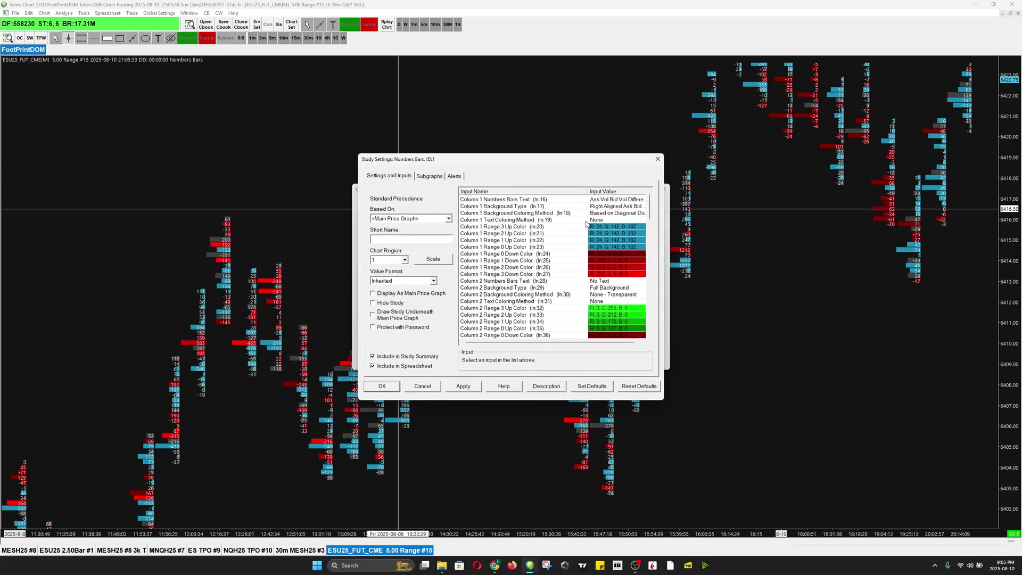
pyautogui.click(607, 214)
pyautogui.click(523, 362)
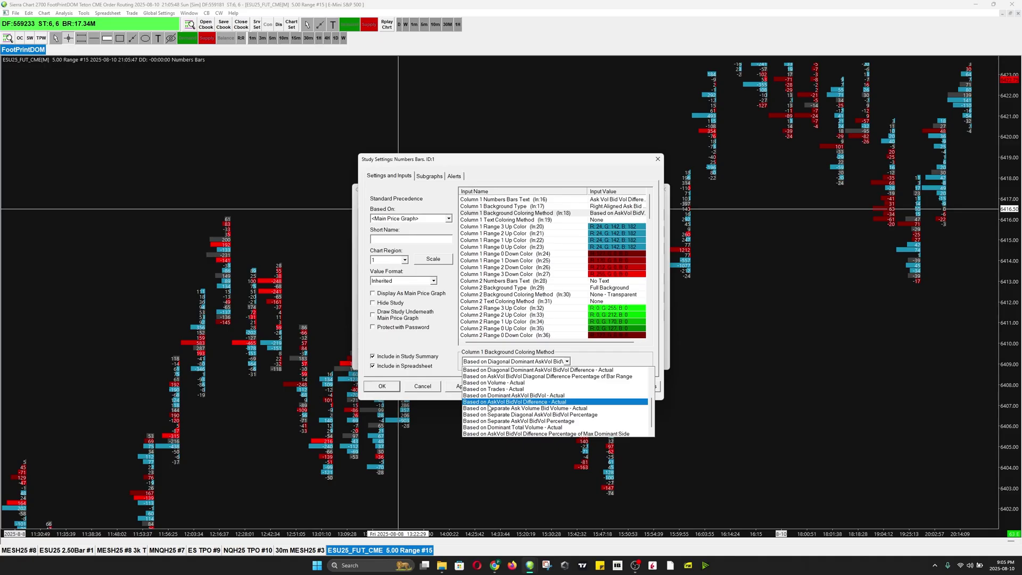
pyautogui.click(522, 402)
pyautogui.click(470, 388)
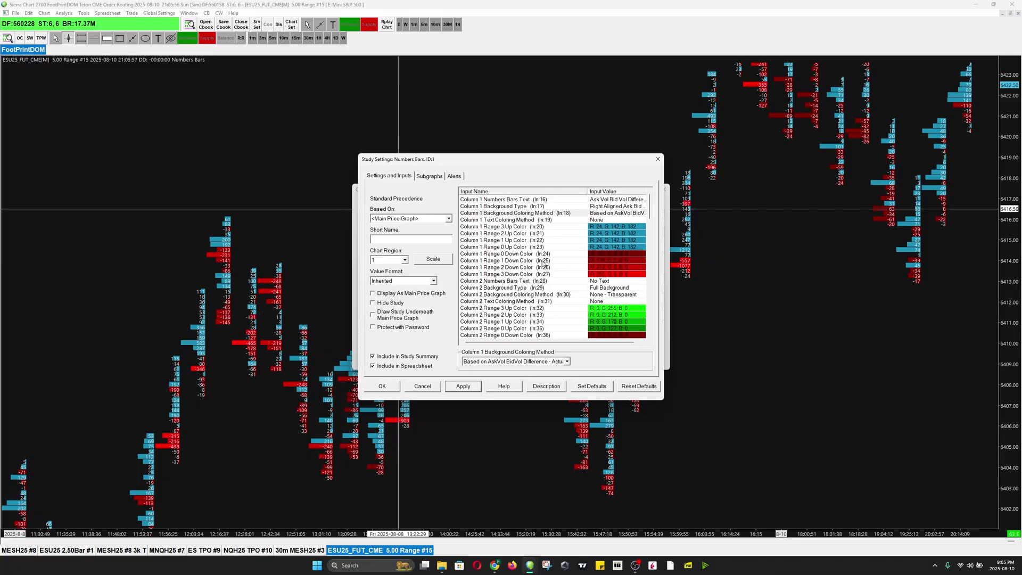
# Set the Column 2 Numbers Bars Text to Volume and apply it to the chart.
pyautogui.scroll(-1, 512, 264)
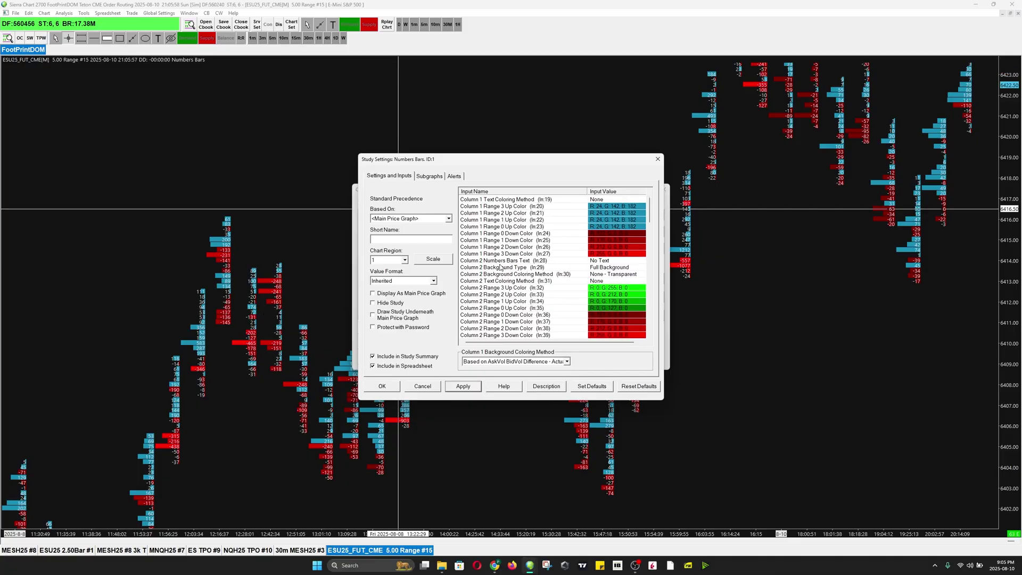
pyautogui.click(506, 261)
pyautogui.click(498, 363)
pyautogui.scroll(-2, 498, 364)
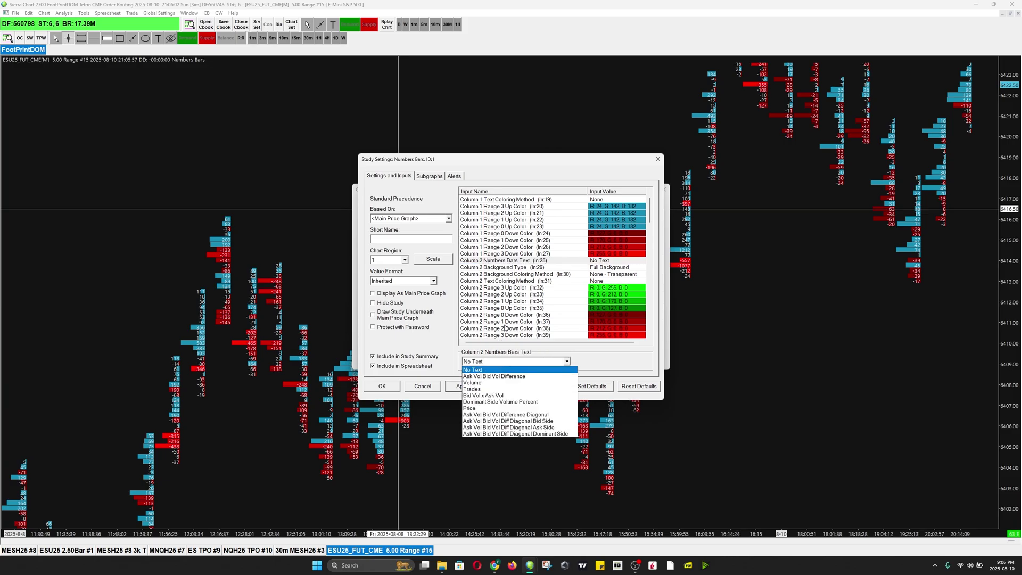
pyautogui.click(472, 383)
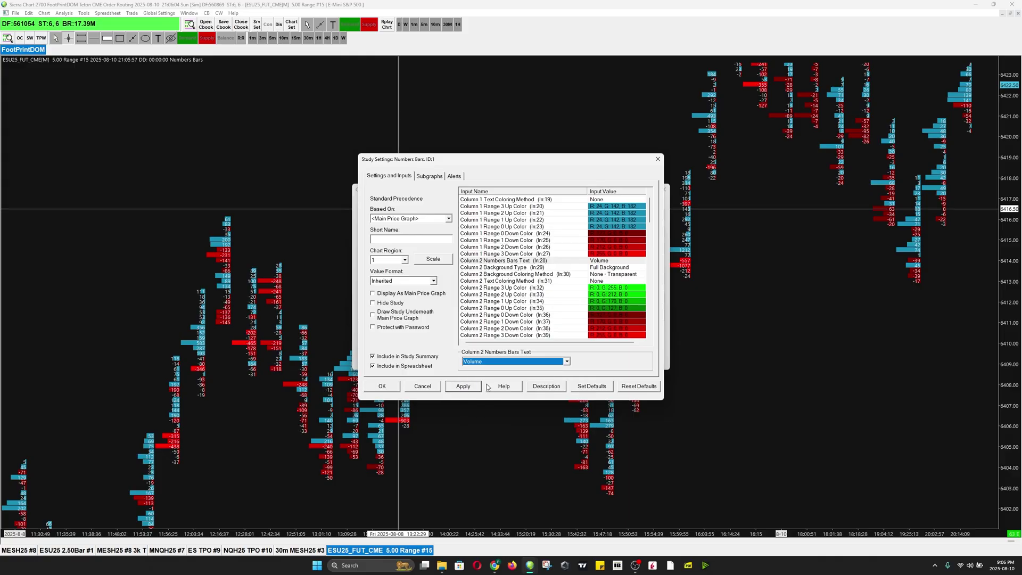
pyautogui.click(473, 387)
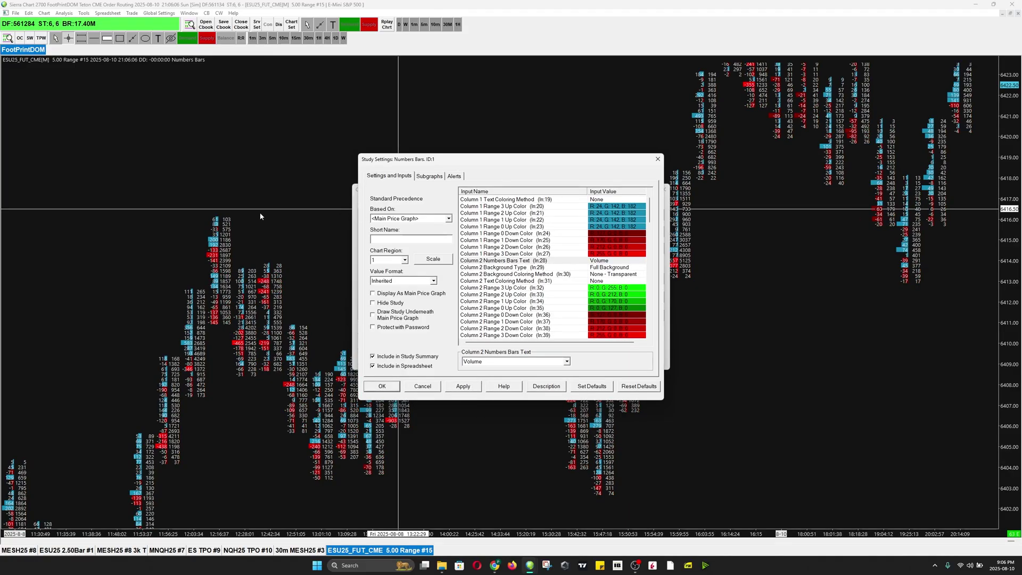
# Set the Column 3 Background Type of the Numbers Bars study to Volume Profile.
pyautogui.scroll(-2, 561, 263)
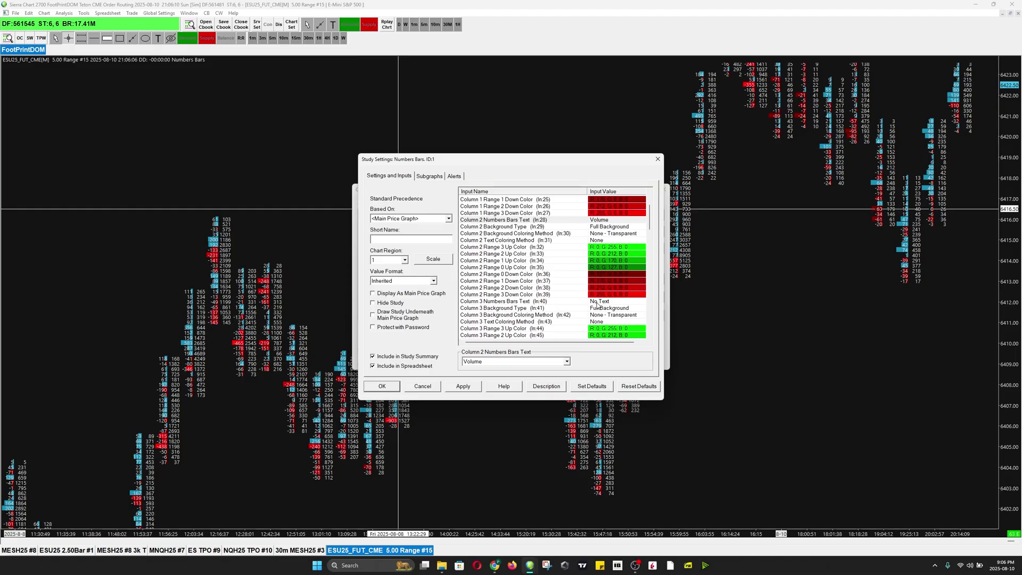
pyautogui.click(598, 303)
pyautogui.click(601, 308)
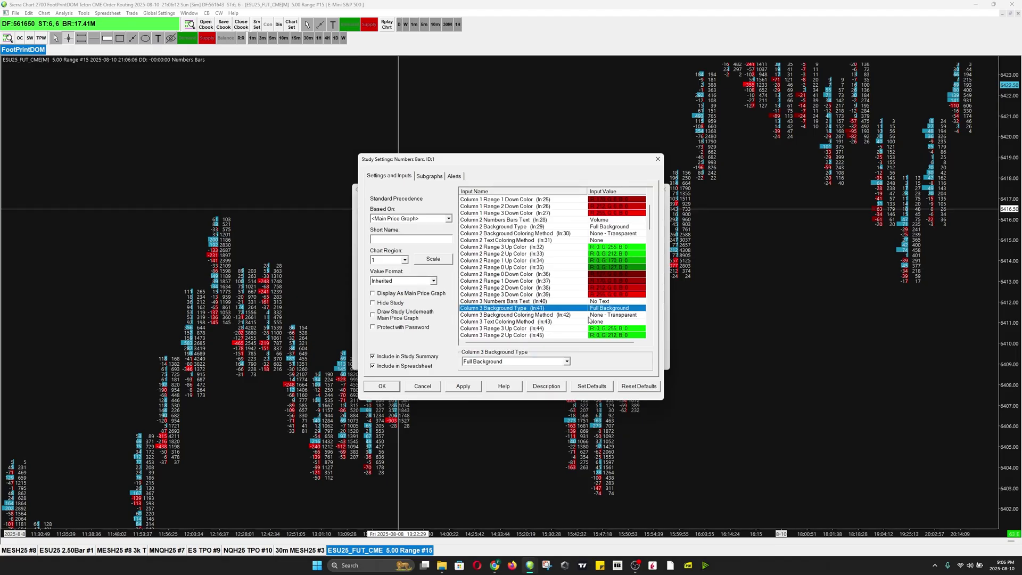
pyautogui.click(522, 363)
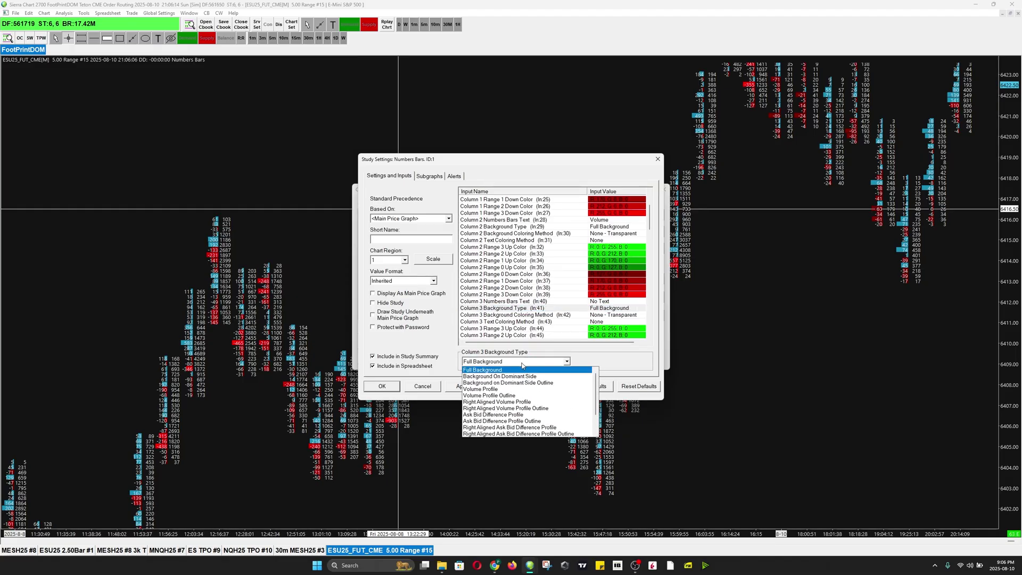
pyautogui.click(510, 391)
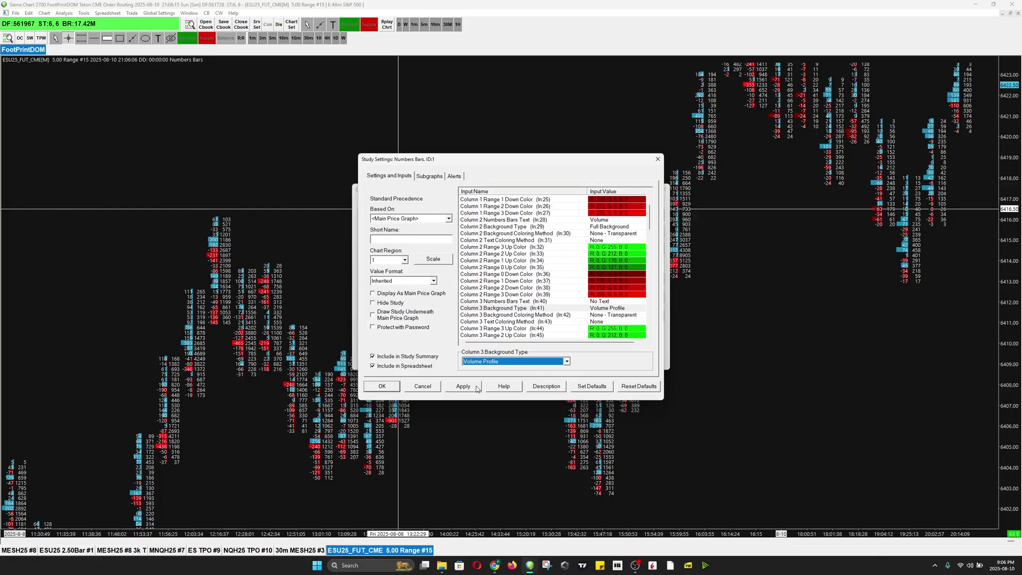
# Set the Column 3 Background Coloring Method to Based on Volume - Actual, apply it, and close the study dialogs.
pyautogui.click(607, 317)
pyautogui.click(498, 361)
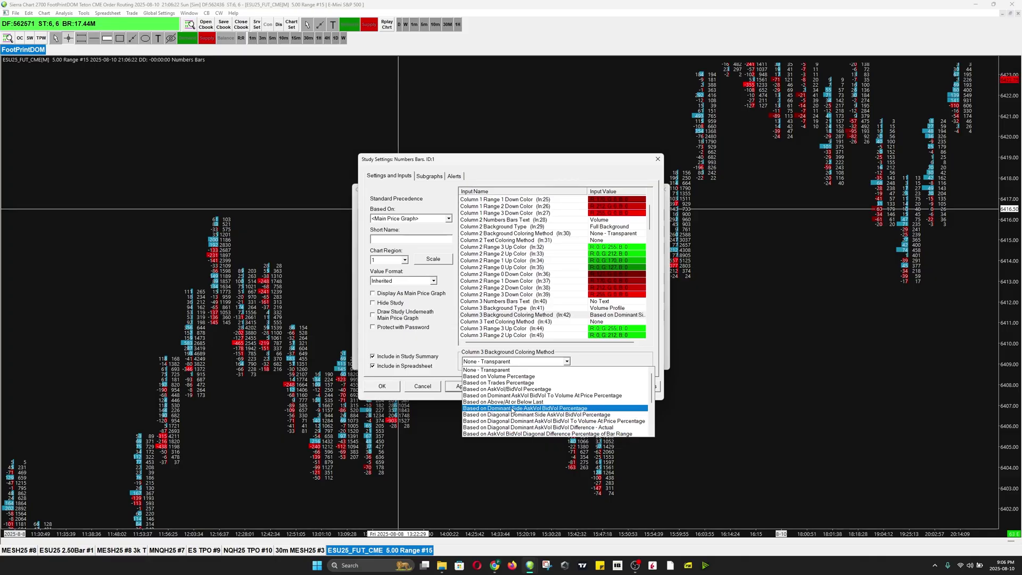
pyautogui.scroll(-2, 513, 412)
pyautogui.scroll(-1, 512, 411)
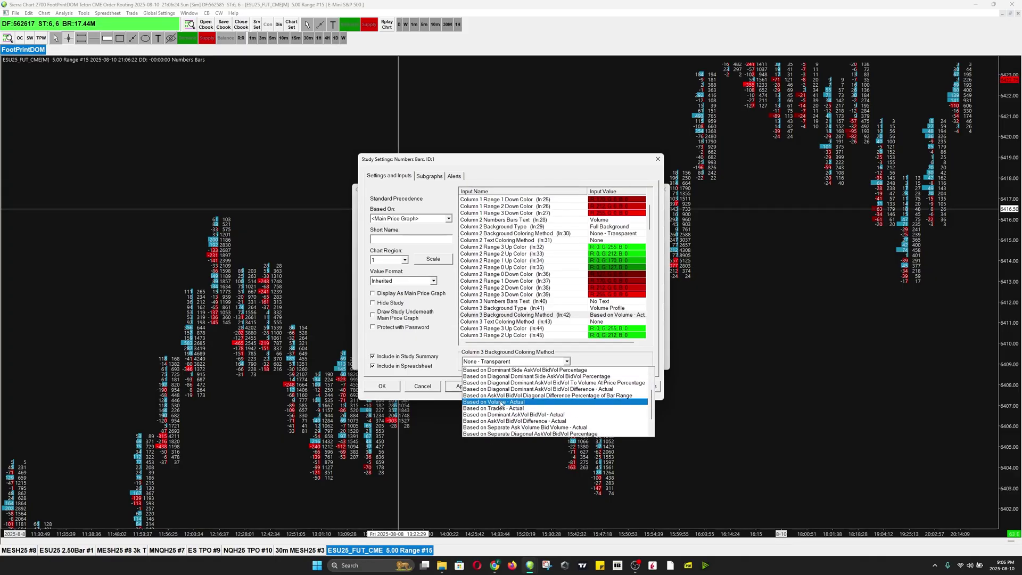
pyautogui.click(500, 403)
pyautogui.click(462, 386)
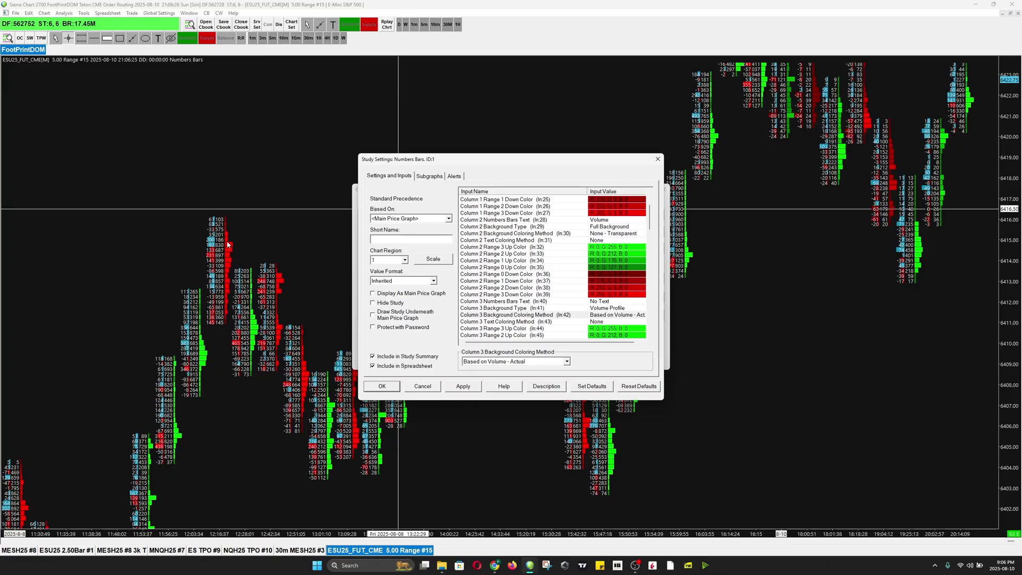
pyautogui.click(397, 386)
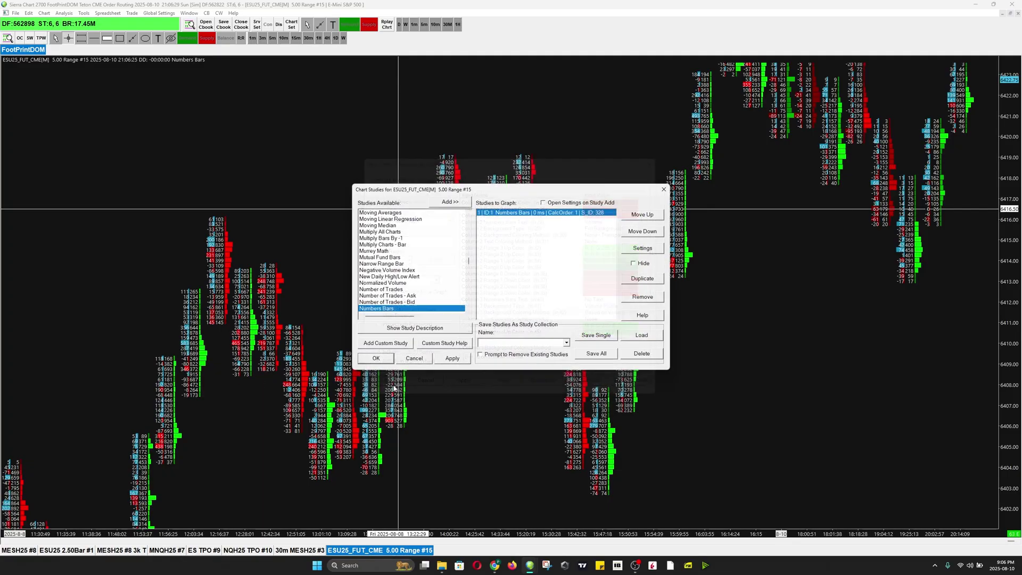
pyautogui.click(449, 362)
# Widen the spacing of the footprint bars and compress the price scale so more of the price range fits on the chart.
pyautogui.scroll(4, 447, 392)
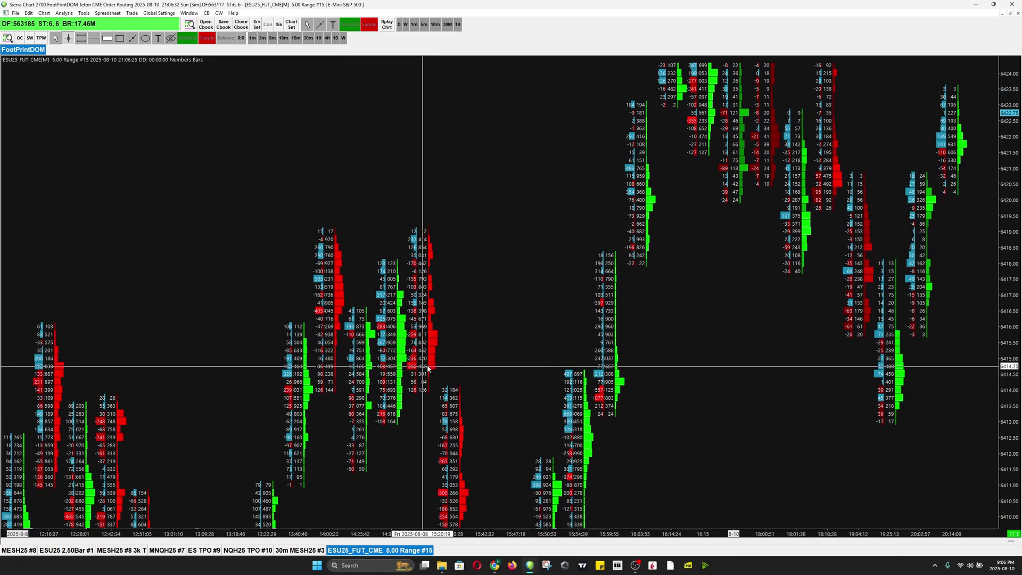
pyautogui.scroll(3, 509, 353)
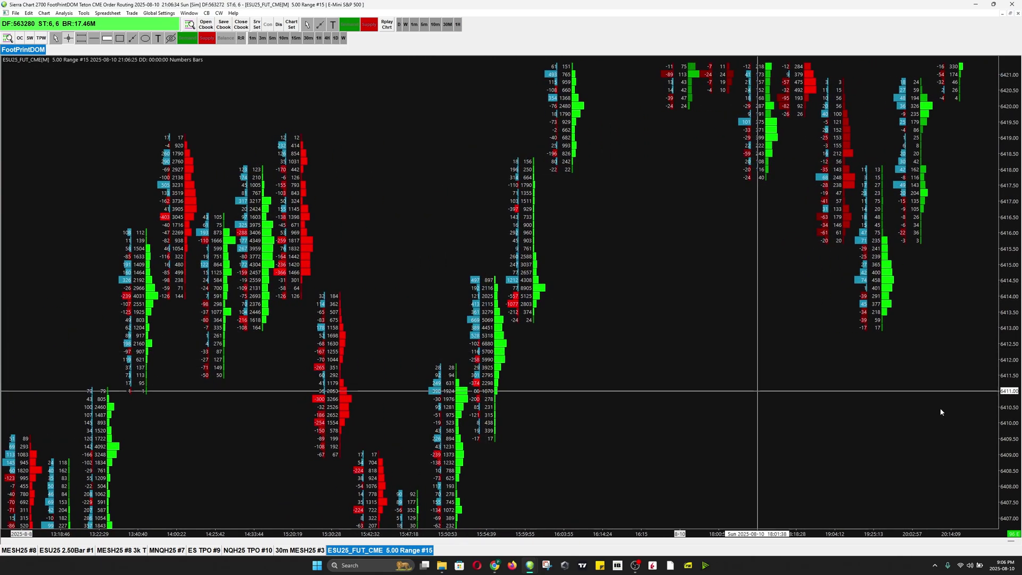
pyautogui.moveTo(1015, 337); pyautogui.dragTo(1014, 276)
# In the Numbers Bars settings, change the Column 3 range Up and Down Colors to gray R 100, G 100, B 100 and apply them.
pyautogui.rightClick(390, 139)
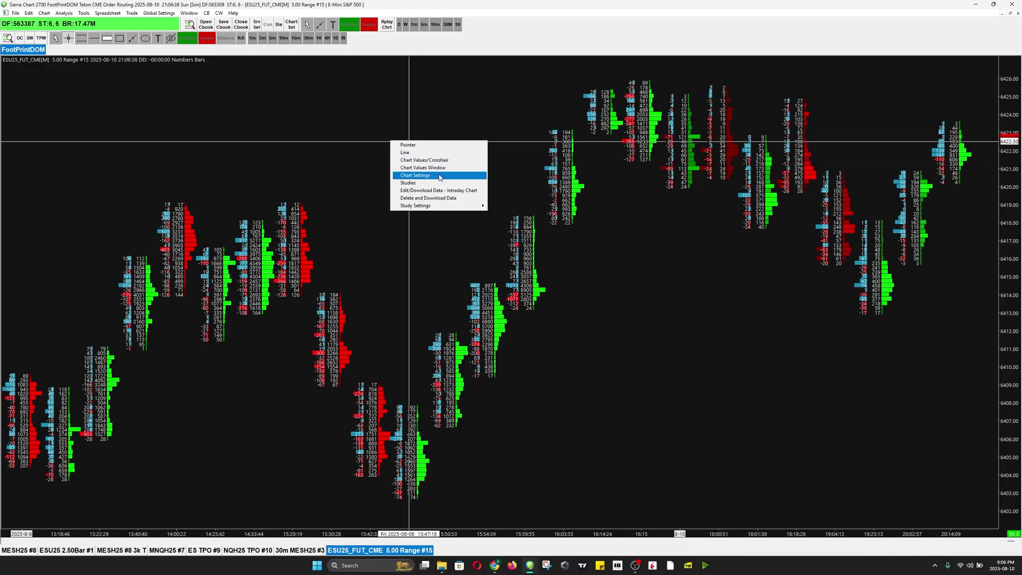
pyautogui.click(426, 185)
pyautogui.doubleClick(523, 214)
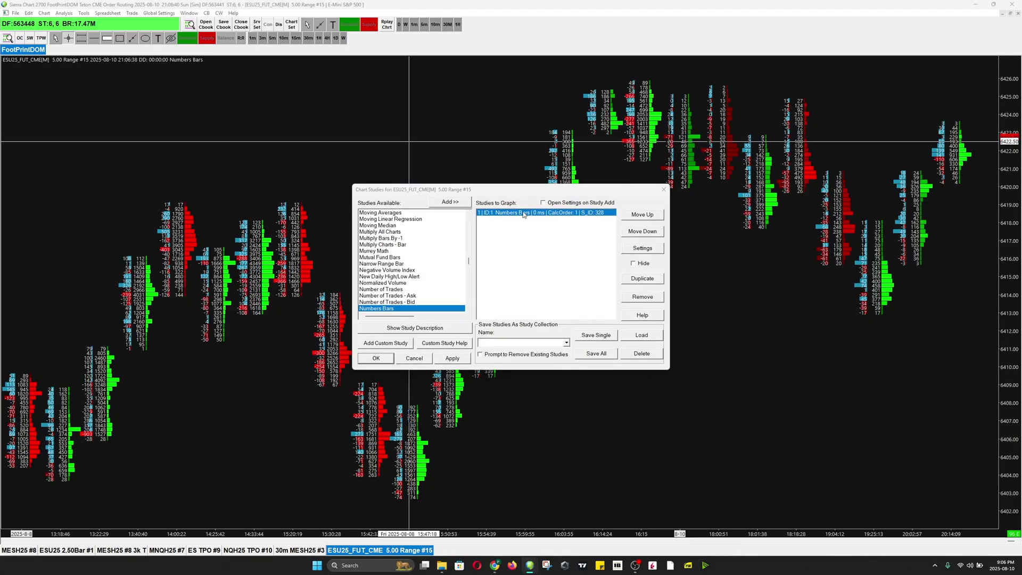
pyautogui.scroll(-5, 558, 288)
pyautogui.scroll(-3, 569, 296)
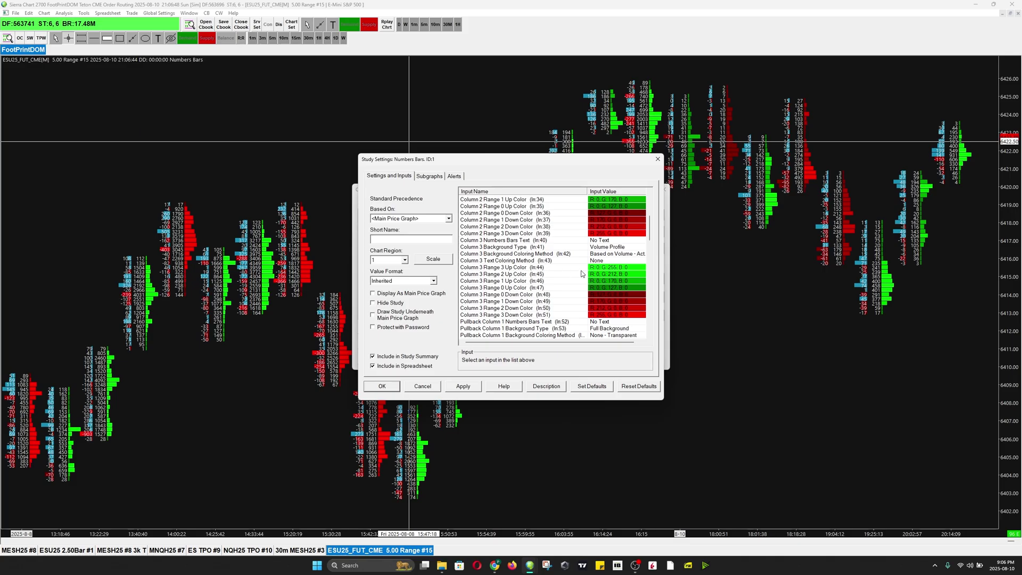
pyautogui.click(600, 269)
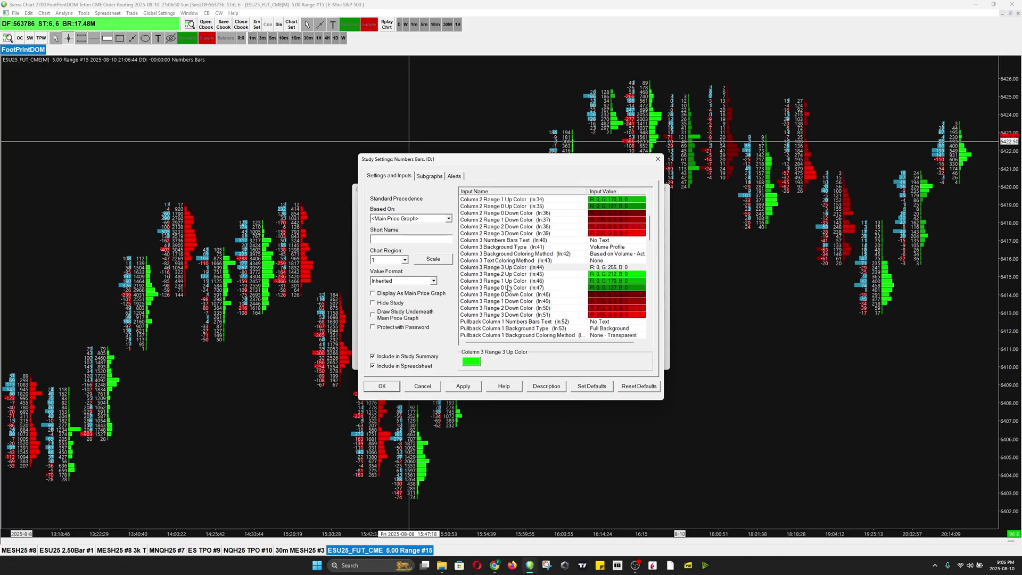
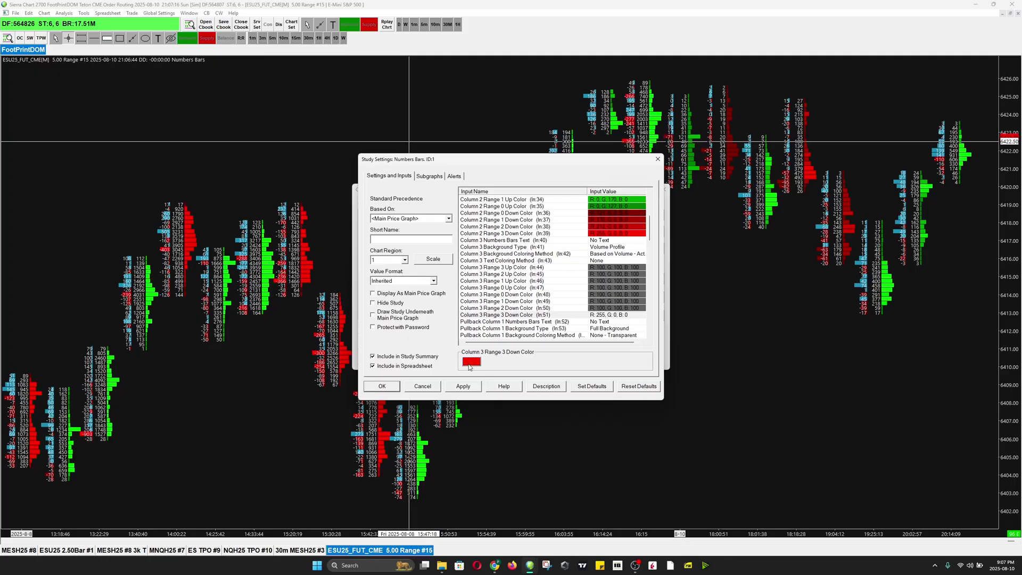
pyautogui.click(471, 361)
pyautogui.click(429, 302)
pyautogui.click(437, 335)
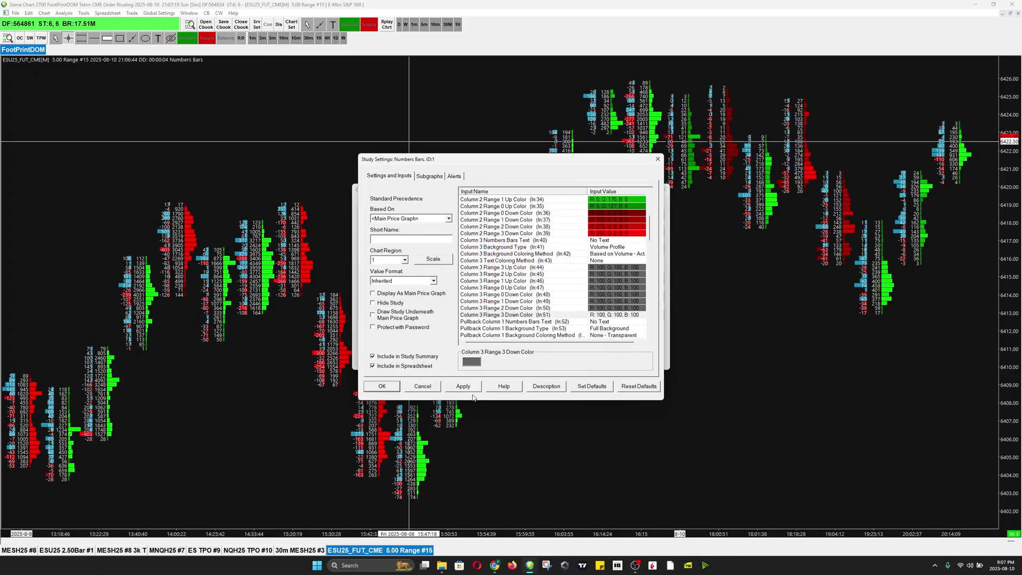
pyautogui.click(464, 387)
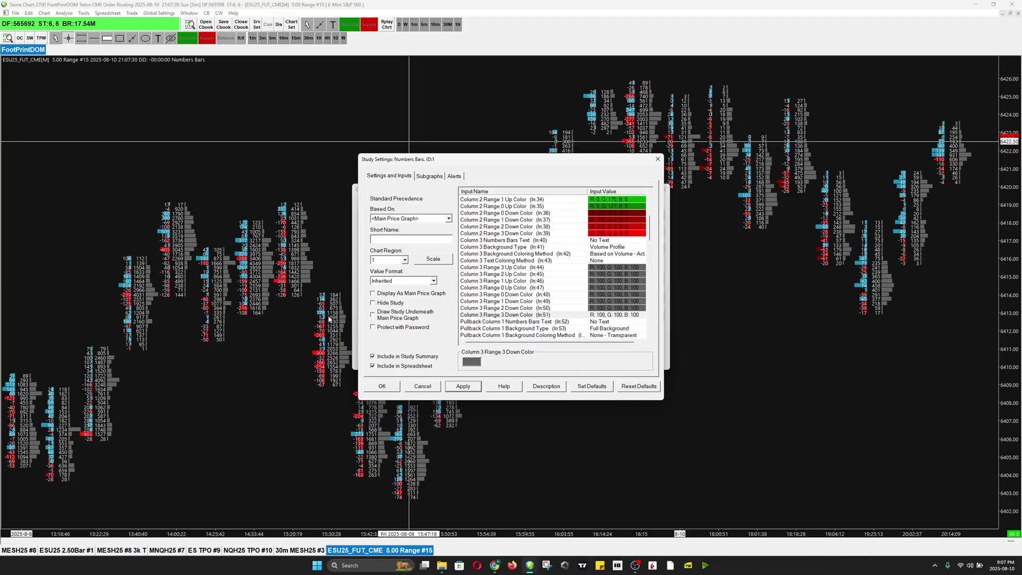
# Change the Column 2 Range 3 Up Color to purple R 128, G 0, B 255 and the Range 2 Up Color to orange R 255, G 128, B 0.
pyautogui.scroll(6, 534, 276)
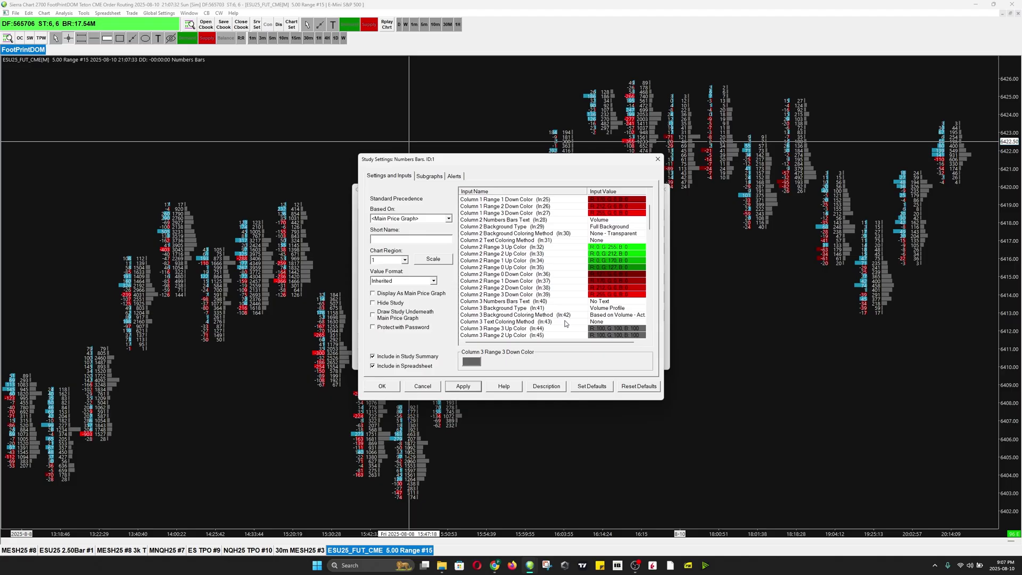
pyautogui.scroll(-4, 544, 252)
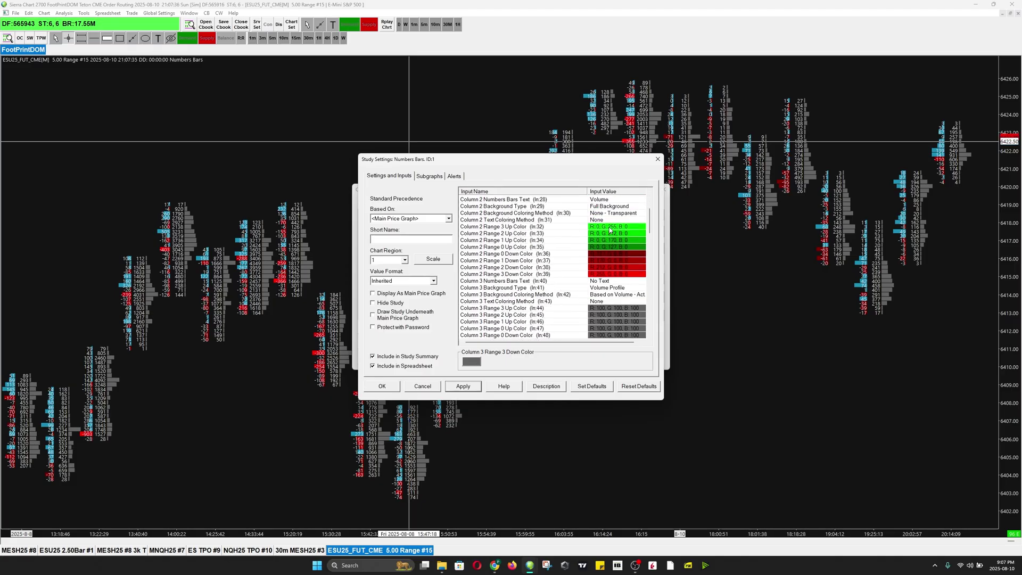
pyautogui.click(583, 227)
pyautogui.click(471, 362)
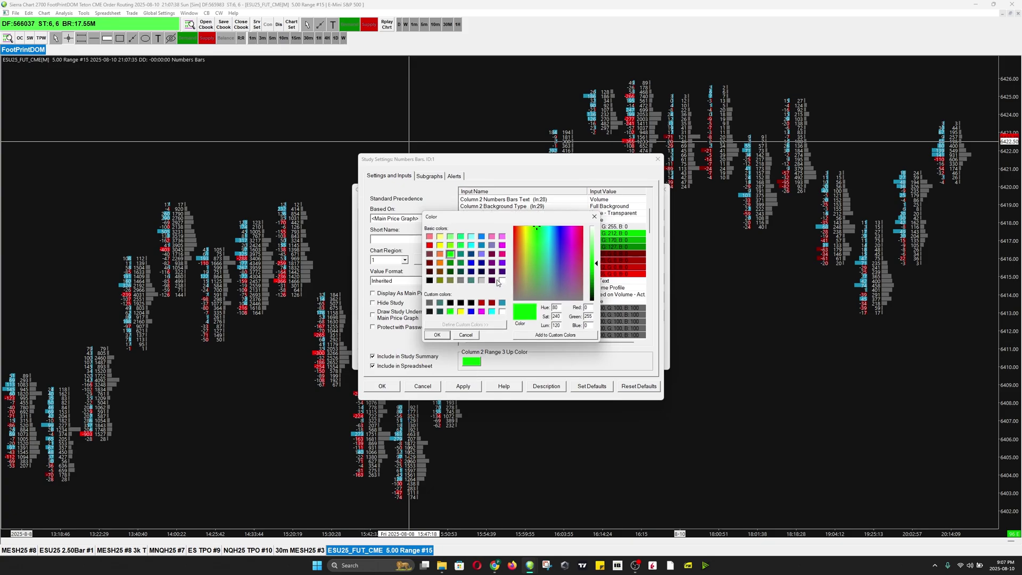
pyautogui.click(502, 263)
pyautogui.click(436, 335)
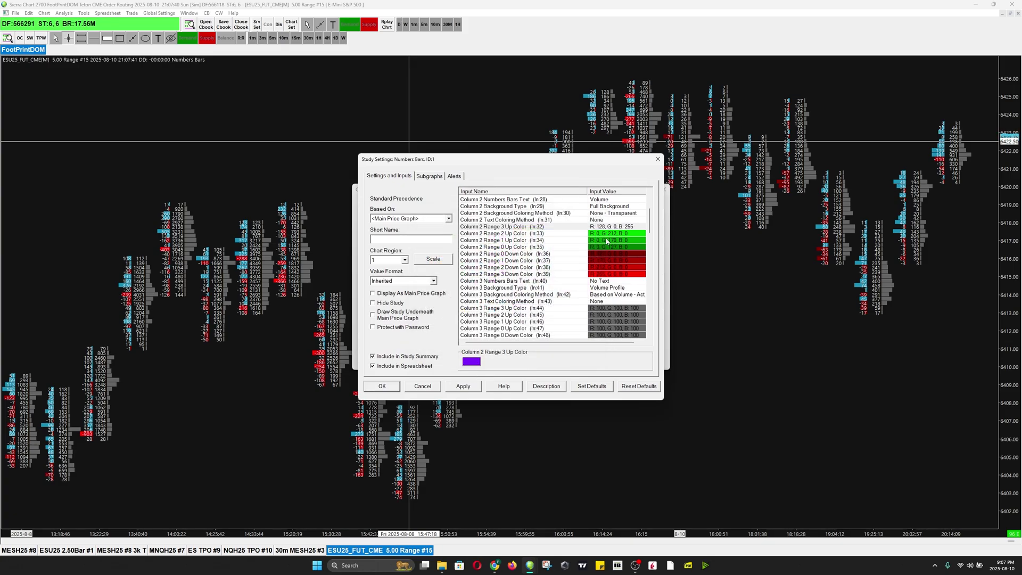
pyautogui.click(607, 233)
pyautogui.click(470, 361)
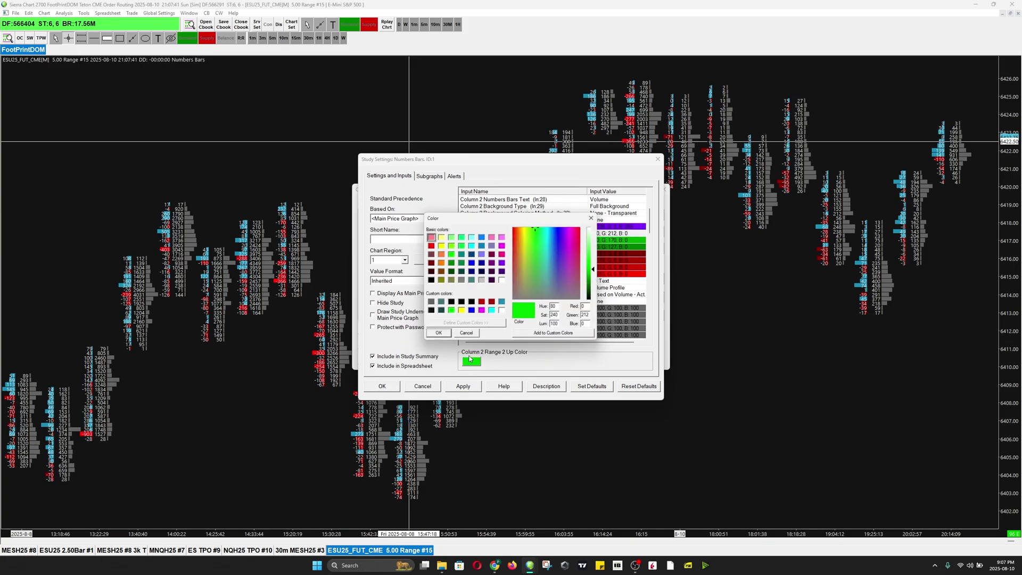
pyautogui.click(440, 263)
pyautogui.click(436, 335)
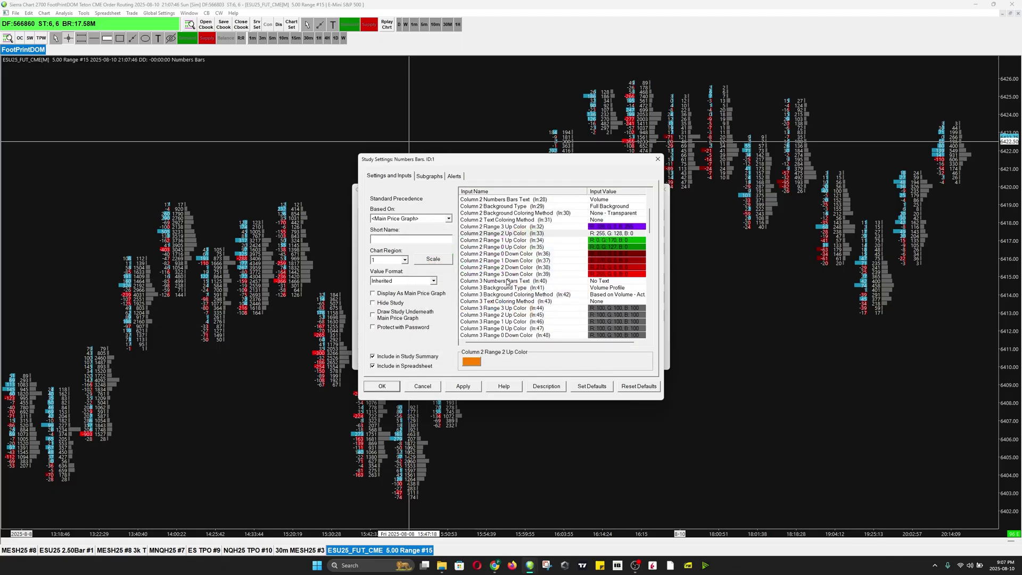
# Set the Column 2 Range 3 Down Color to R 128, G 0, B 255 and Range 2 Down Color to R 255, G 128, B 0, and apply.
pyautogui.click(610, 274)
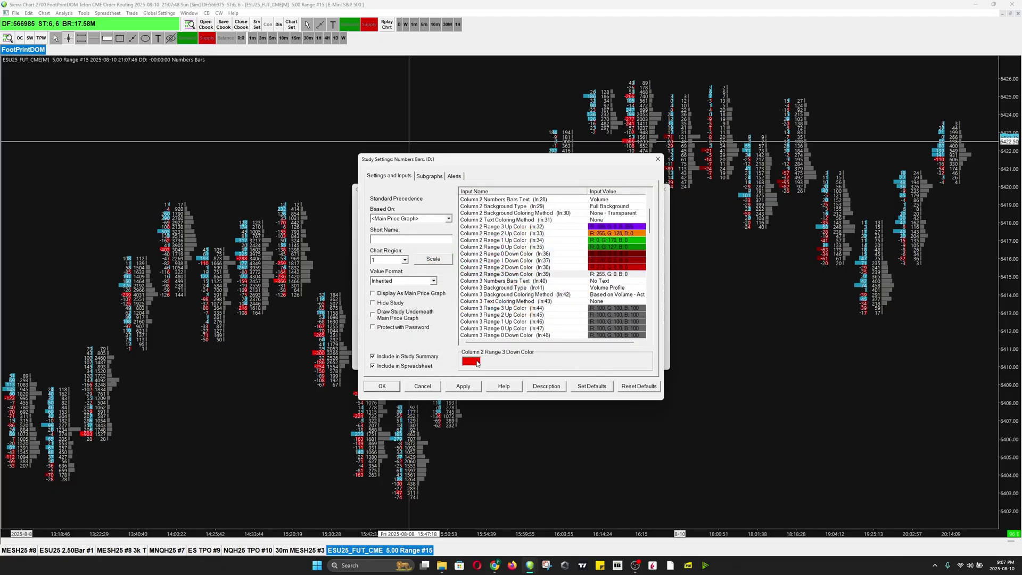
pyautogui.click(472, 362)
pyautogui.click(502, 263)
pyautogui.click(426, 338)
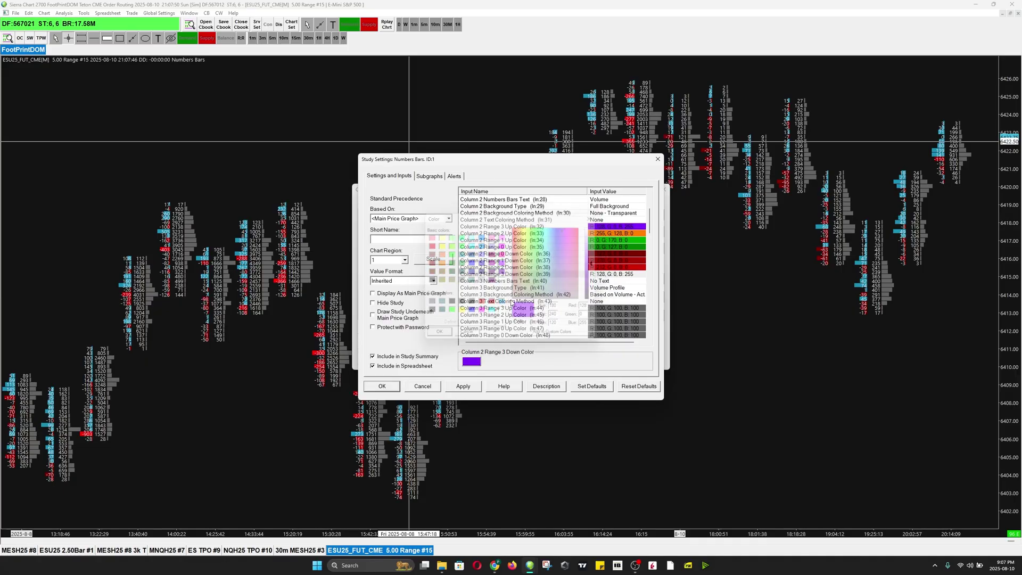
pyautogui.click(603, 268)
pyautogui.click(472, 362)
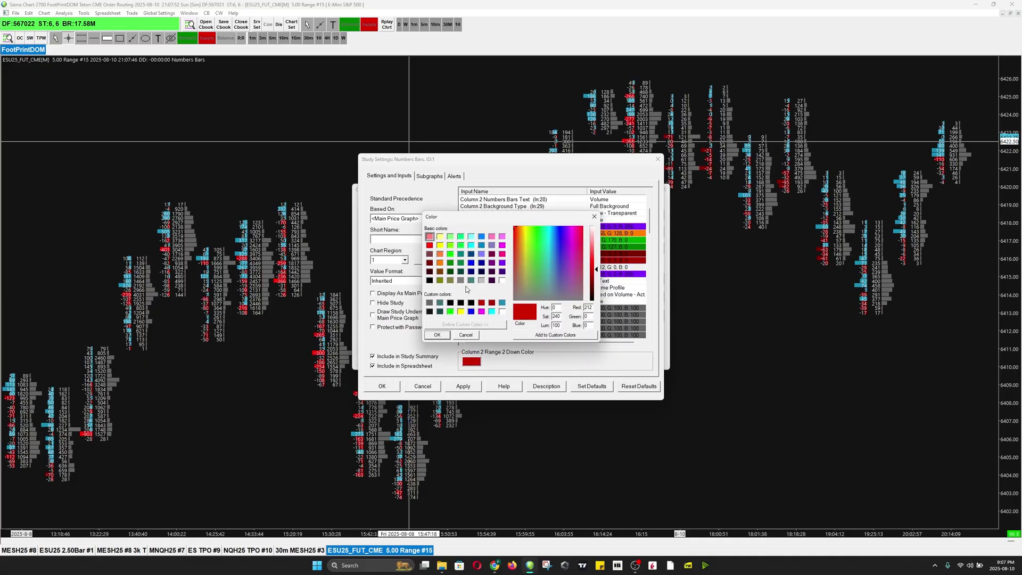
pyautogui.click(440, 263)
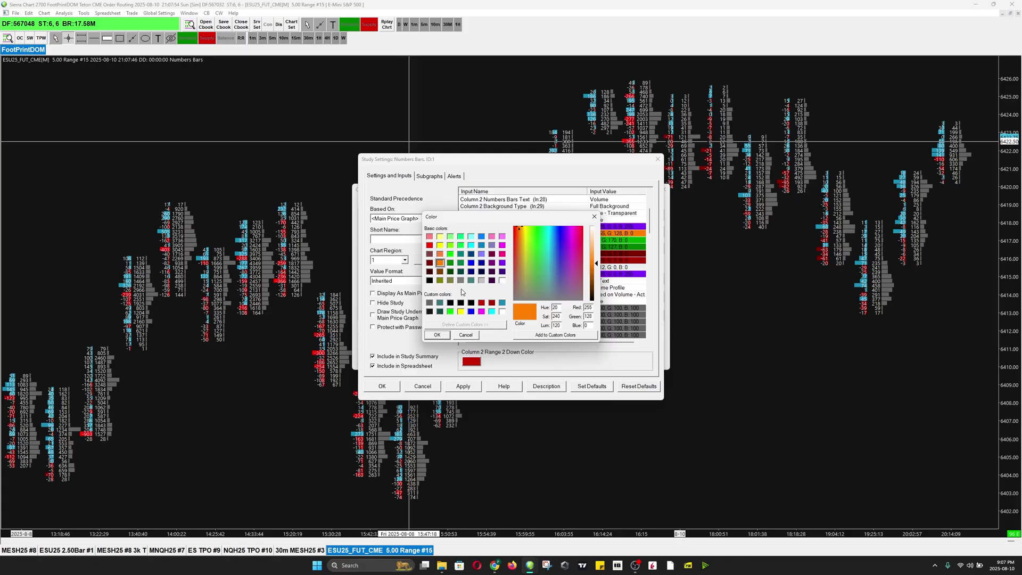
pyautogui.click(437, 335)
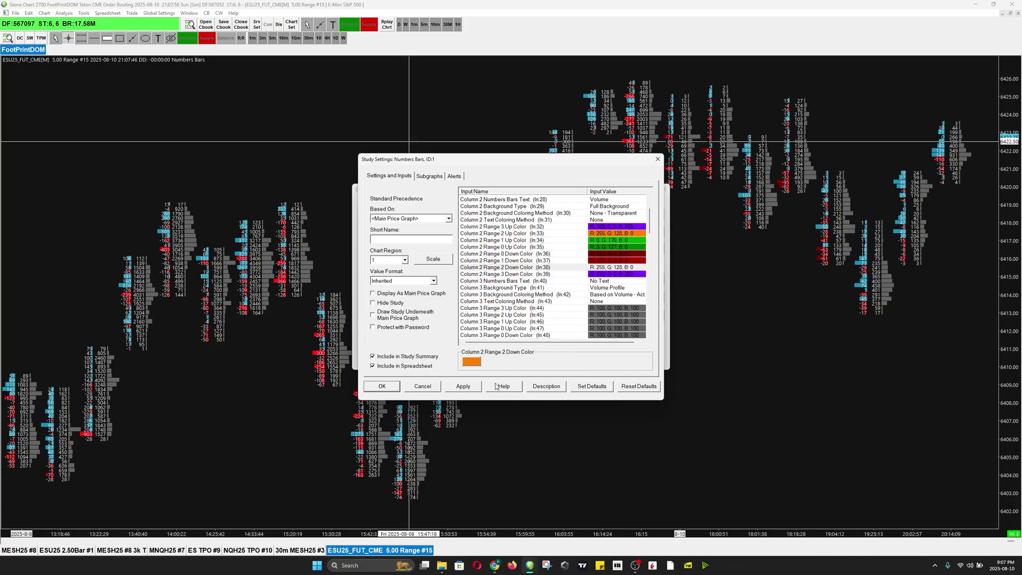
pyautogui.click(464, 386)
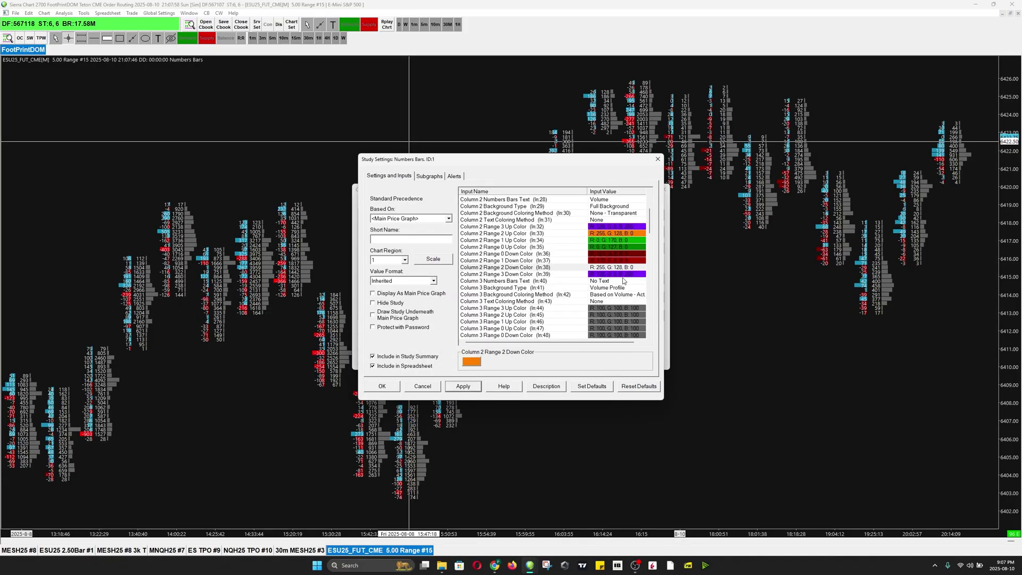
# Change the Column 2 Range 1 and Range 0 Up Colors to the custom near-black R 20, G 20, B 20.
pyautogui.click(578, 240)
pyautogui.click(471, 362)
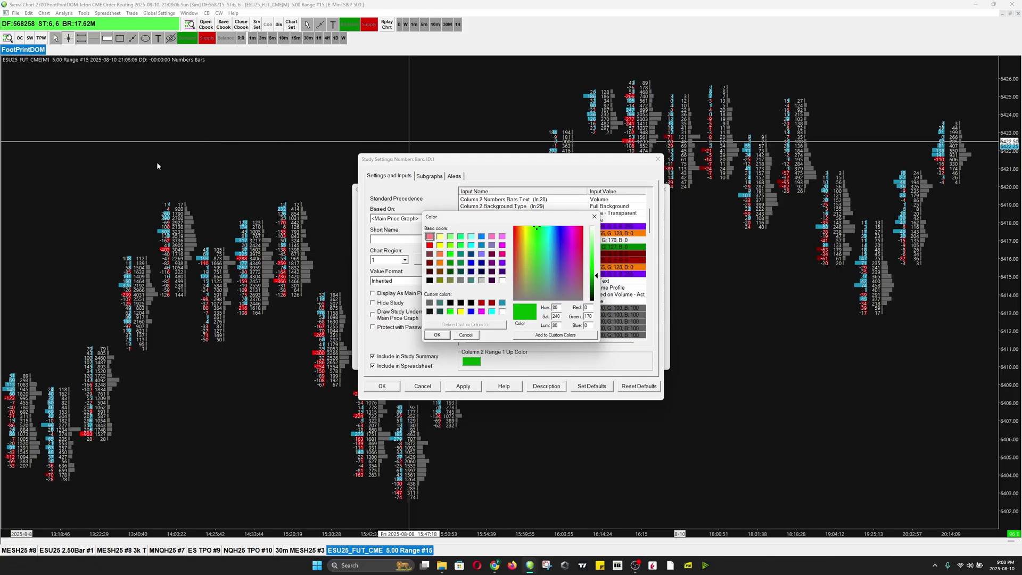
pyautogui.click(429, 311)
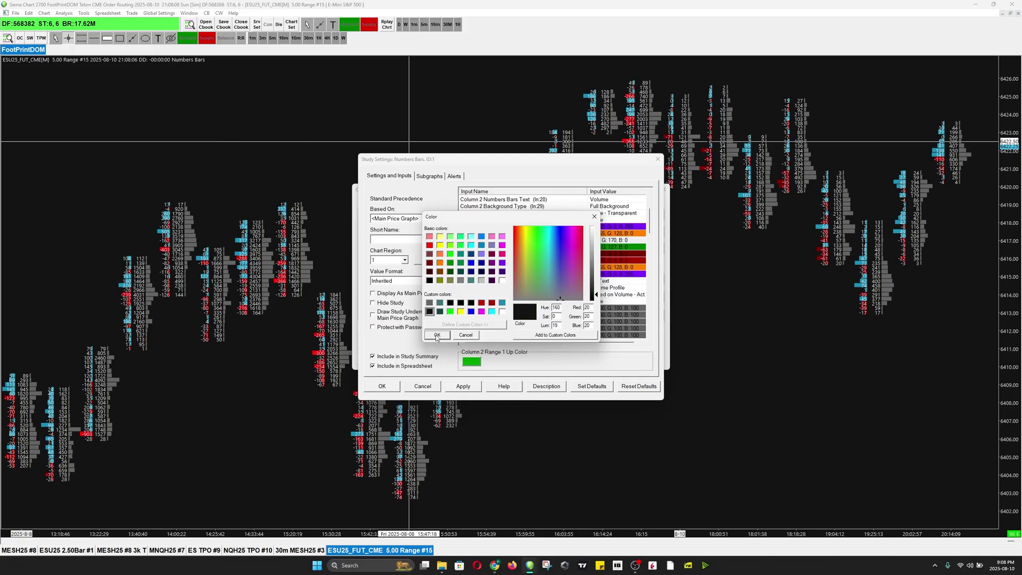
pyautogui.click(437, 335)
pyautogui.click(602, 247)
pyautogui.click(471, 362)
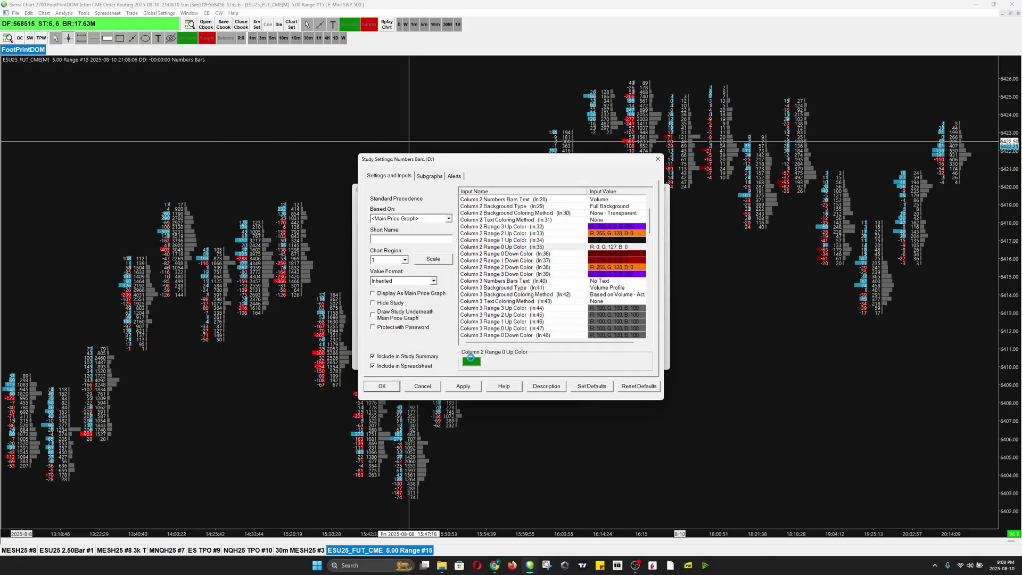
pyautogui.click(429, 311)
pyautogui.click(437, 335)
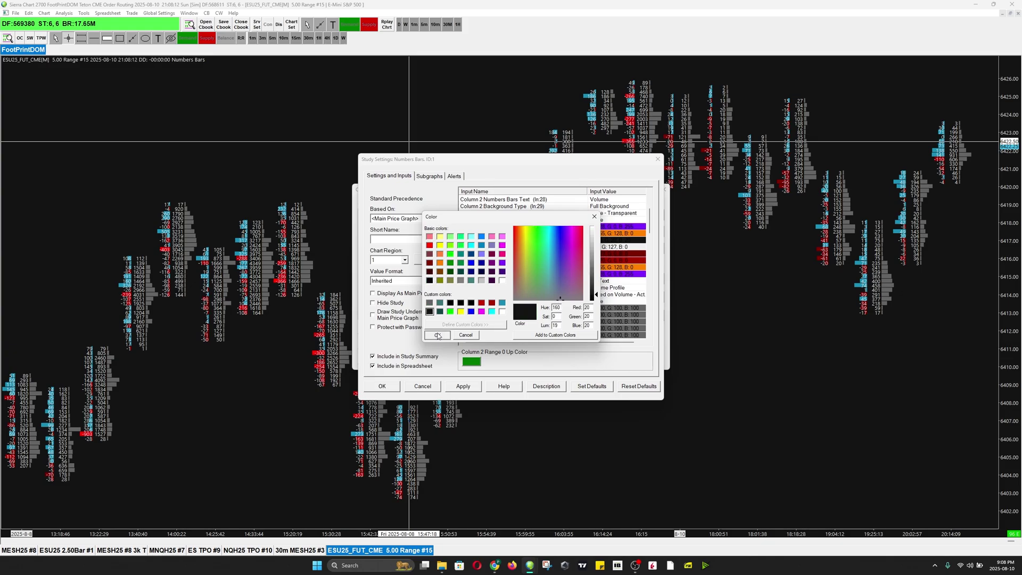
# Change the Column 2 Range 0 Down Color to the custom near-black R 20, G 20, B 20.
pyautogui.press('Down')
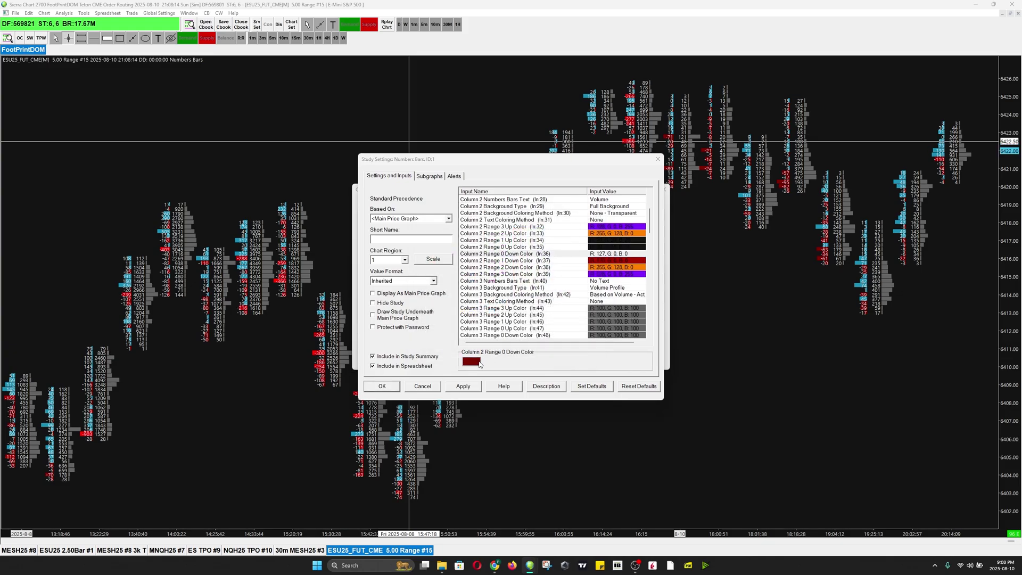
pyautogui.click(471, 362)
pyautogui.click(429, 312)
pyautogui.click(437, 335)
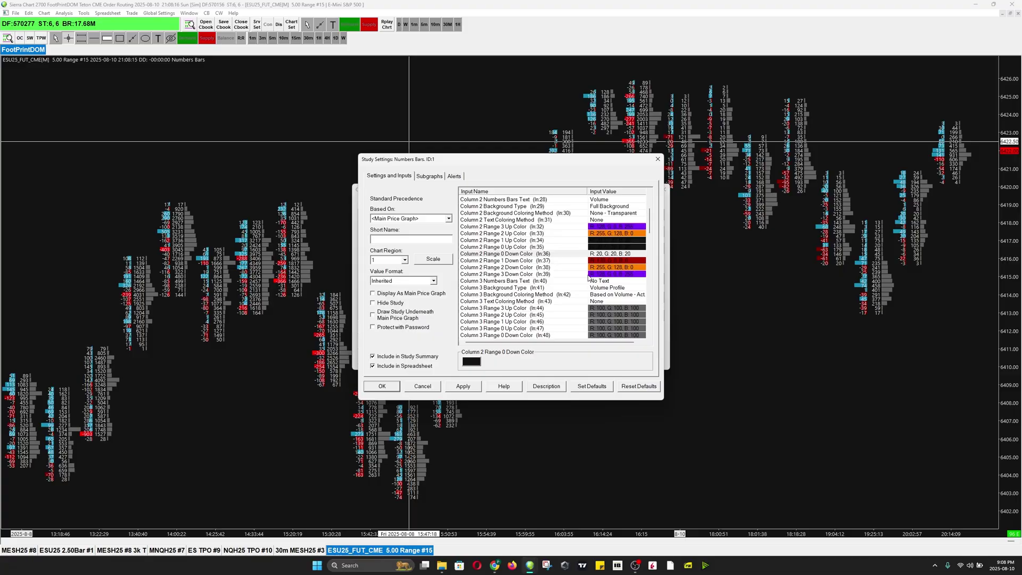
# Change the Column 2 Range 1 Down Color to the custom near-black R 20, G 20, B 20.
pyautogui.press('Down')
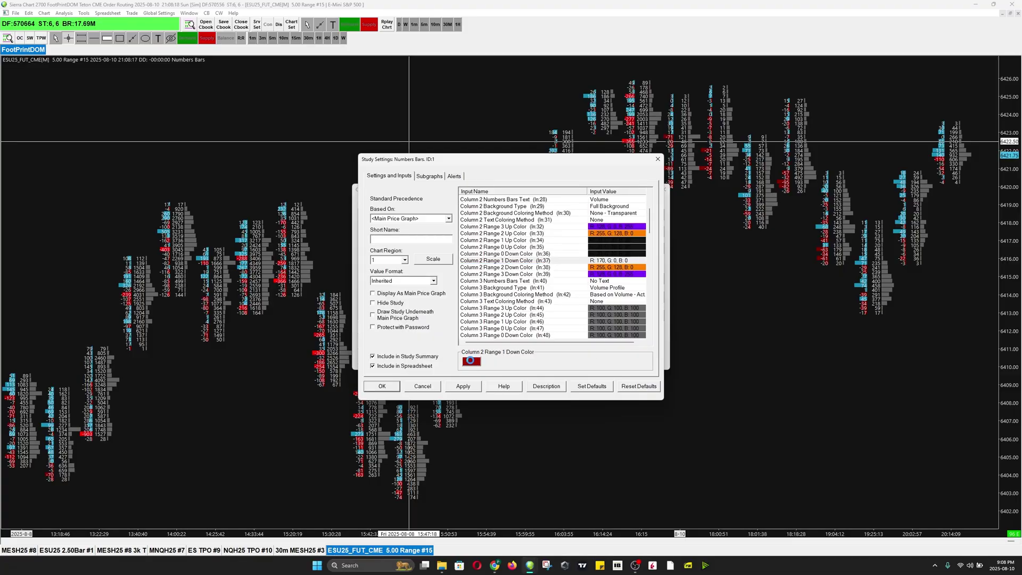
pyautogui.click(470, 361)
pyautogui.click(429, 311)
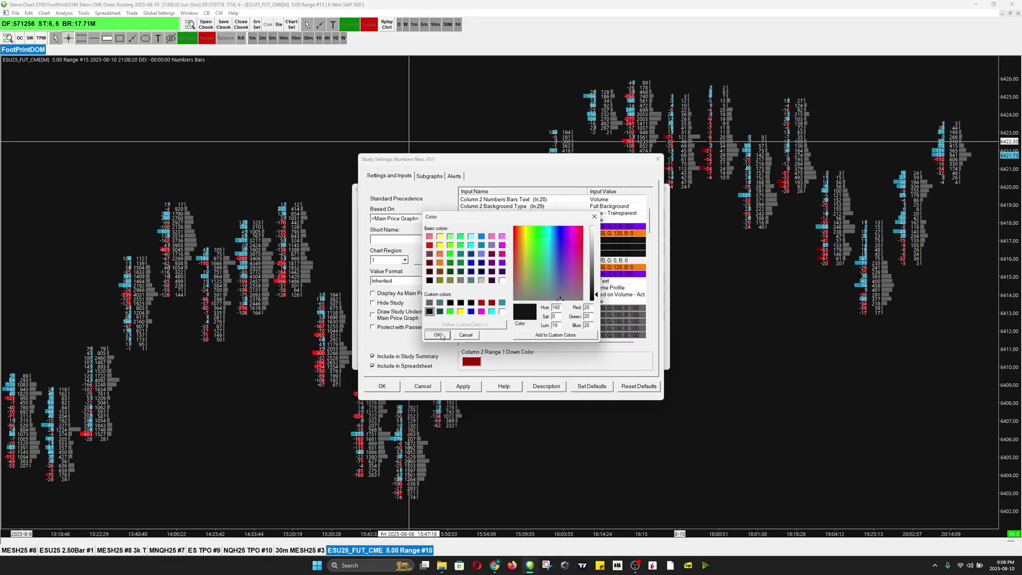
pyautogui.click(437, 335)
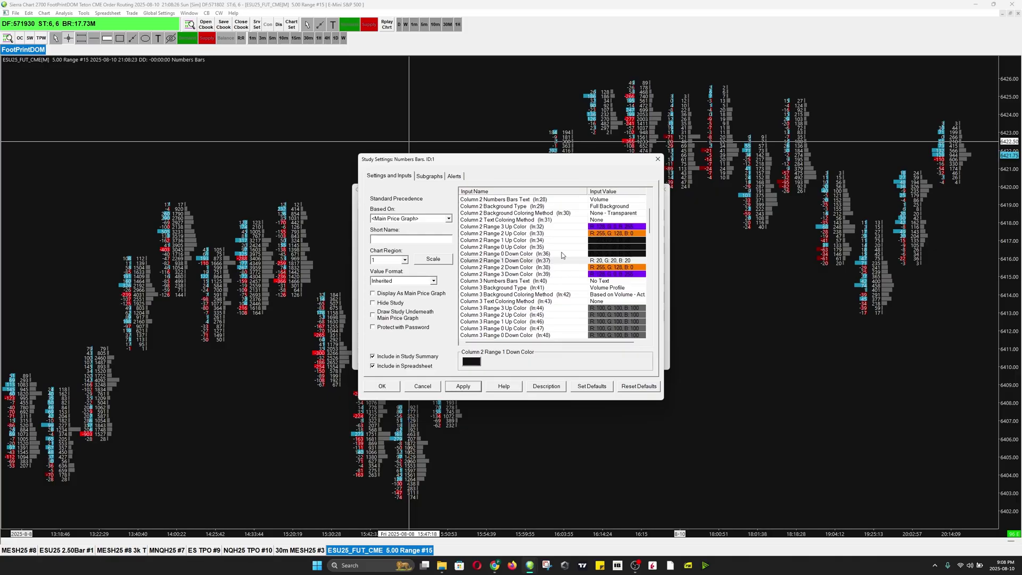
# Set the Column 2 Actual Volume Compare Thresholds of the Numbers Bars study to 0, 500, 1000.
pyautogui.scroll(-3, 485, 301)
pyautogui.scroll(-2, 485, 301)
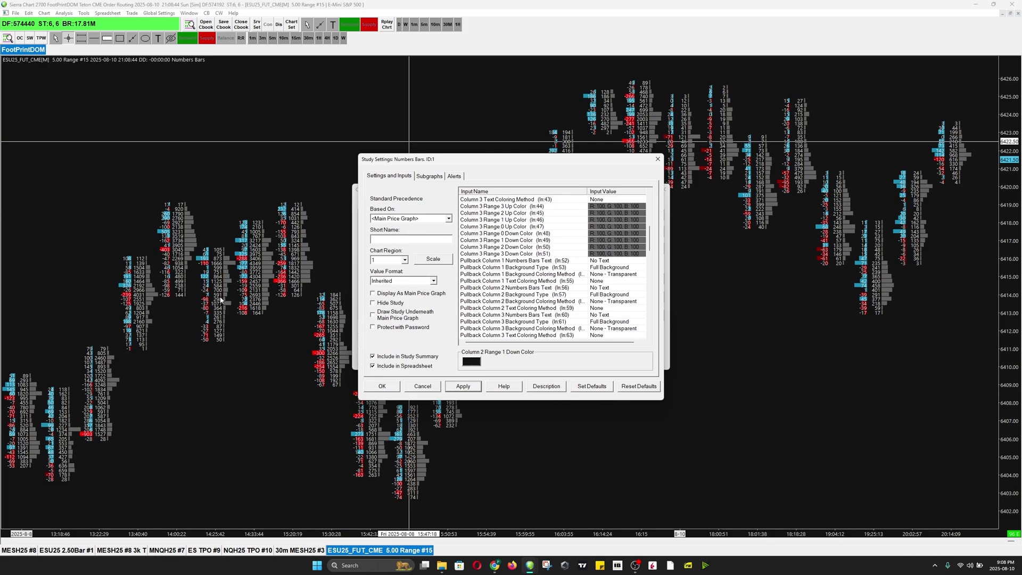
pyautogui.scroll(7, 622, 270)
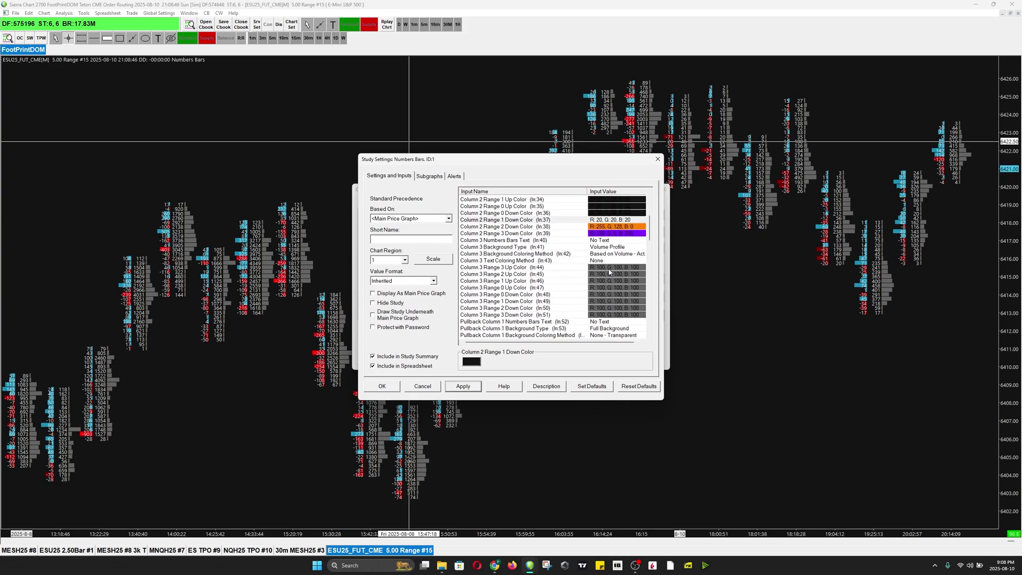
pyautogui.scroll(-2, 621, 268)
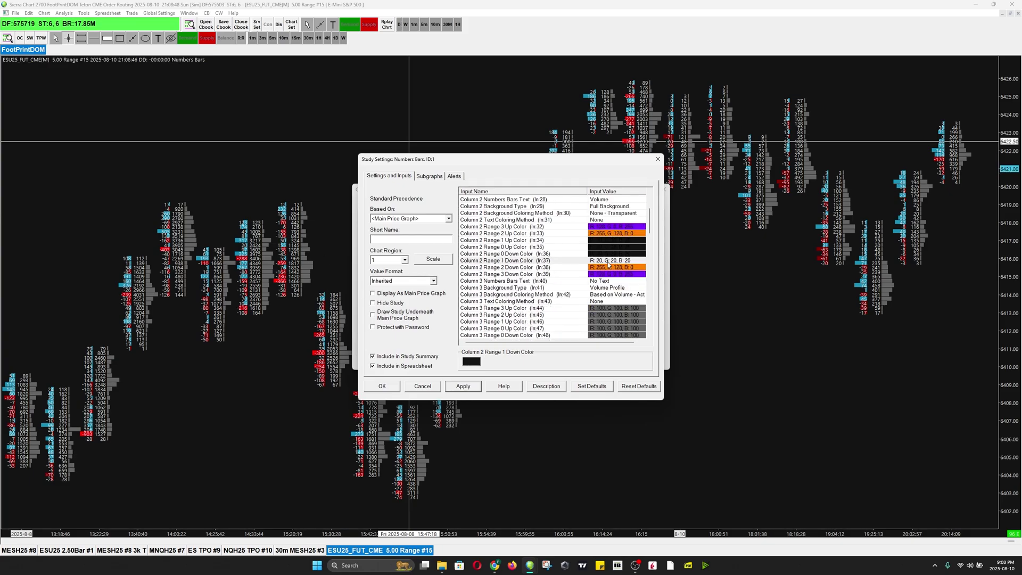
pyautogui.scroll(-4, 612, 266)
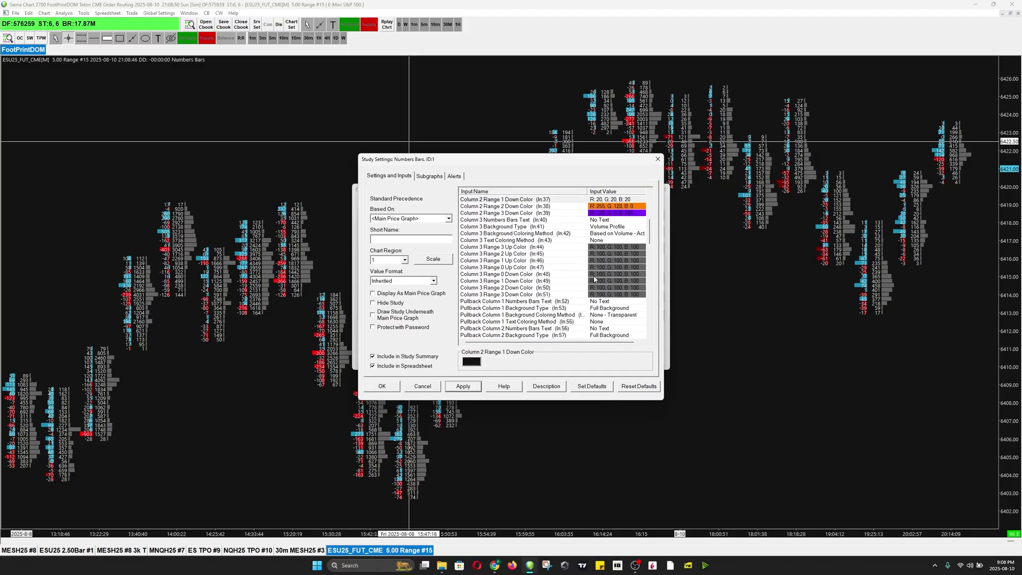
pyautogui.scroll(-10, 516, 258)
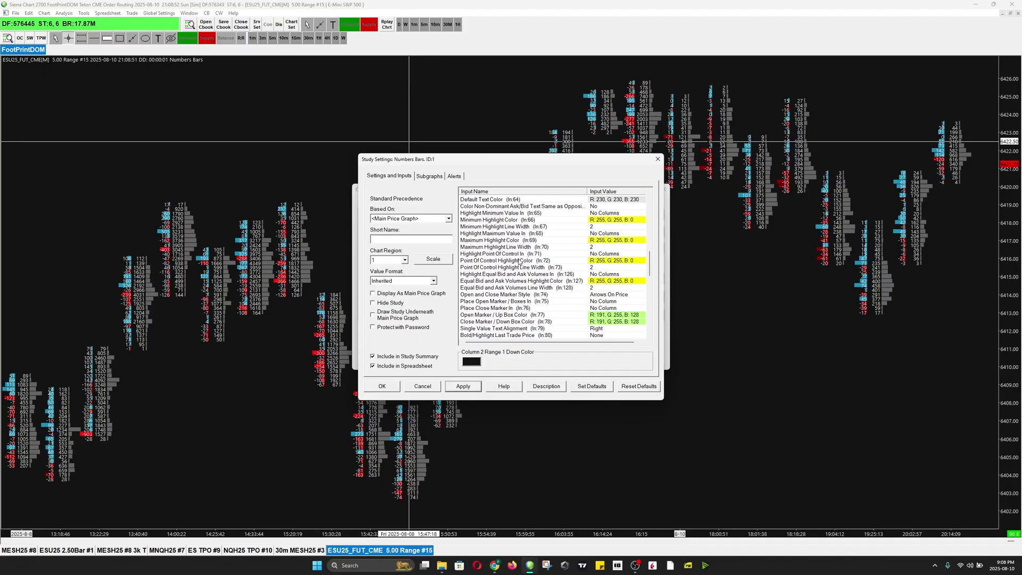
pyautogui.scroll(-8, 521, 264)
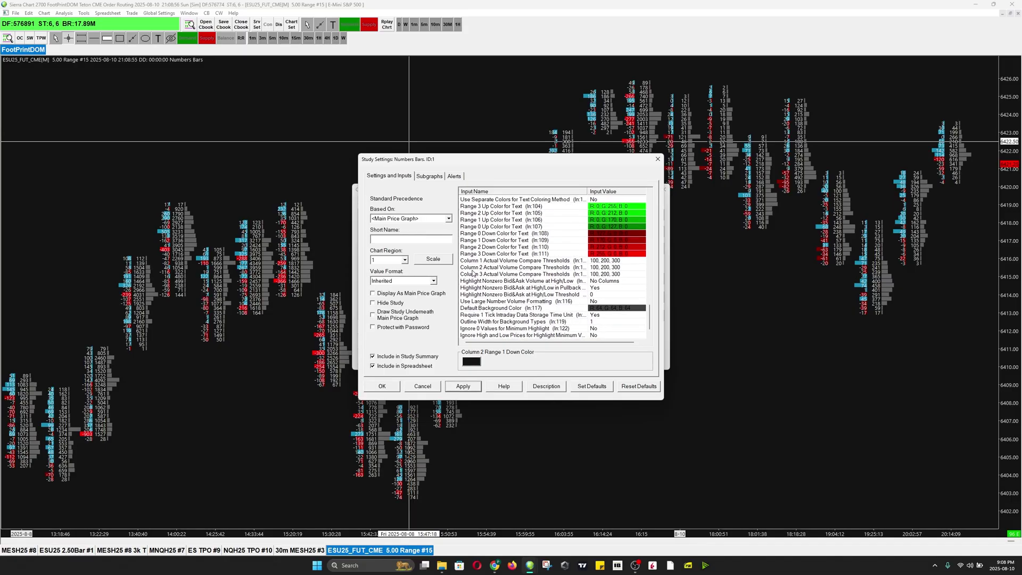
pyautogui.click(482, 268)
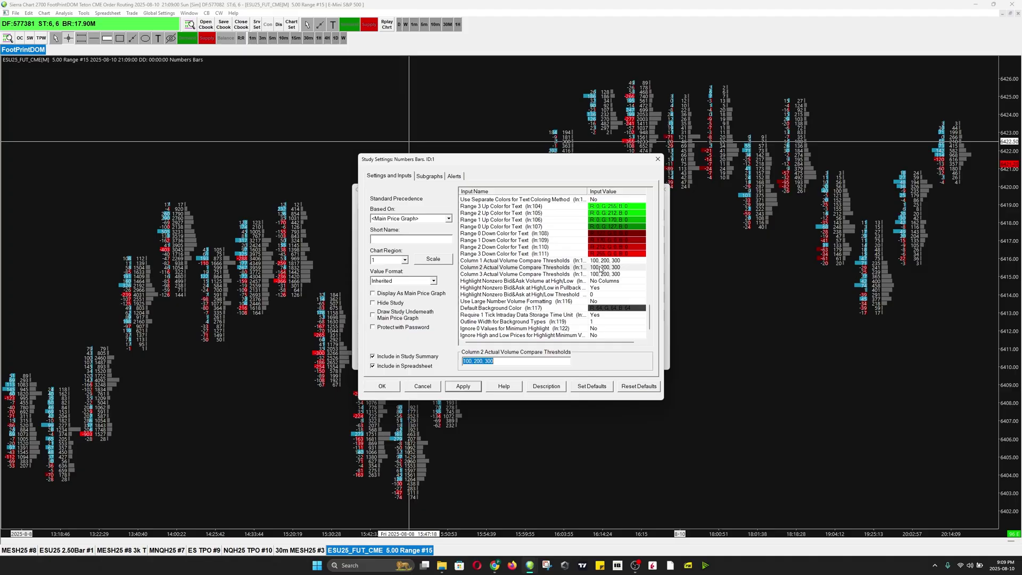
pyautogui.click(464, 362)
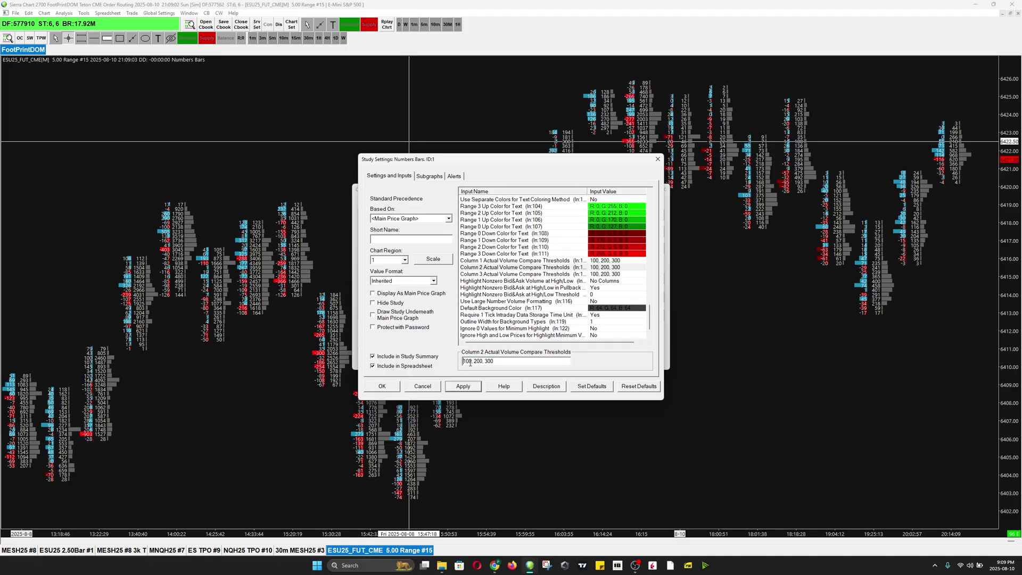
pyautogui.moveTo(466, 362); pyautogui.dragTo(435, 368)
pyautogui.write('0')
pyautogui.press('BackSpace')
pyautogui.write('50')
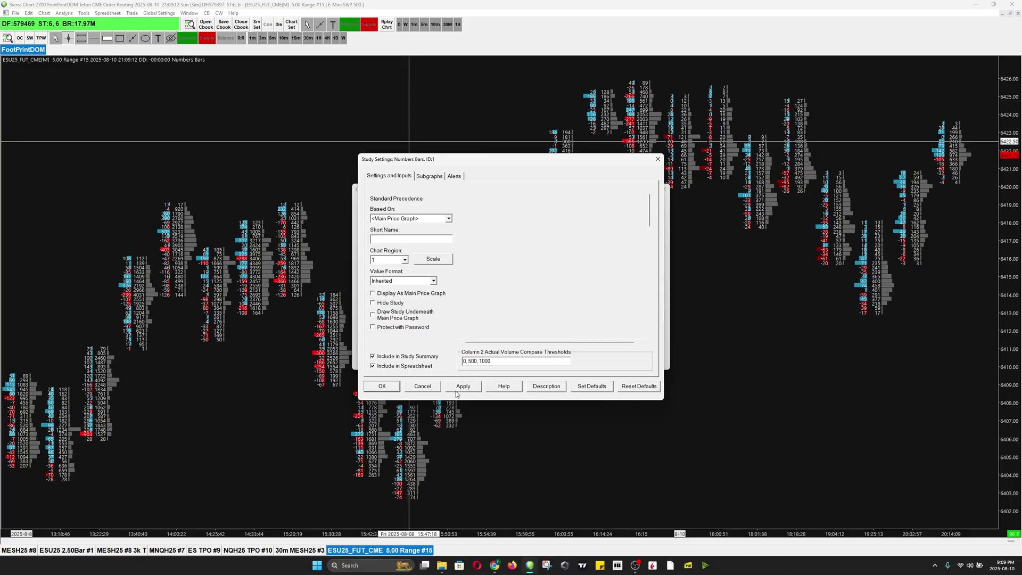
# Set the Column 2 Background Coloring Method to Based on Volume - Actual and apply it to the chart.
pyautogui.scroll(8, 575, 291)
pyautogui.scroll(9, 575, 291)
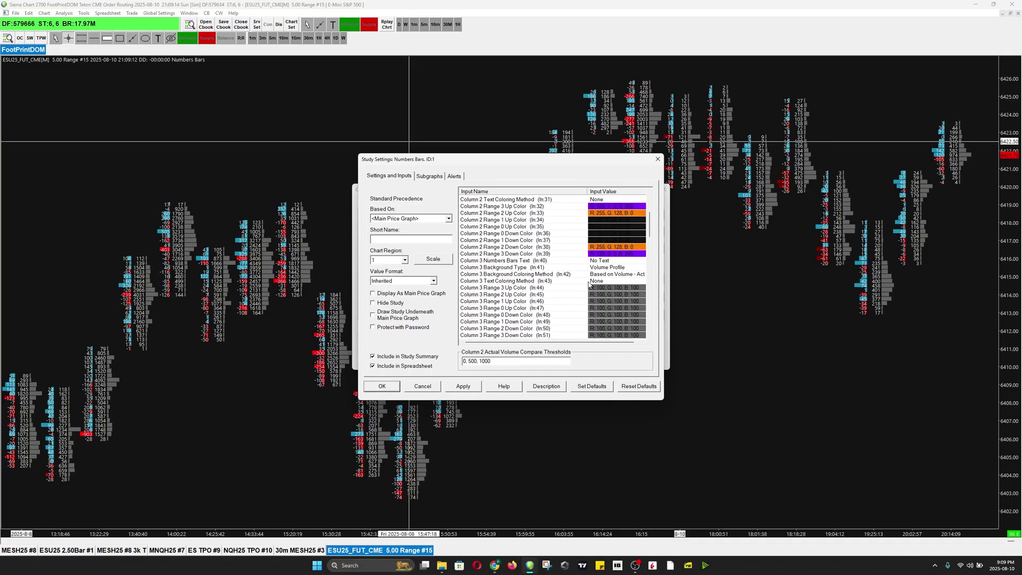
pyautogui.scroll(2, 540, 303)
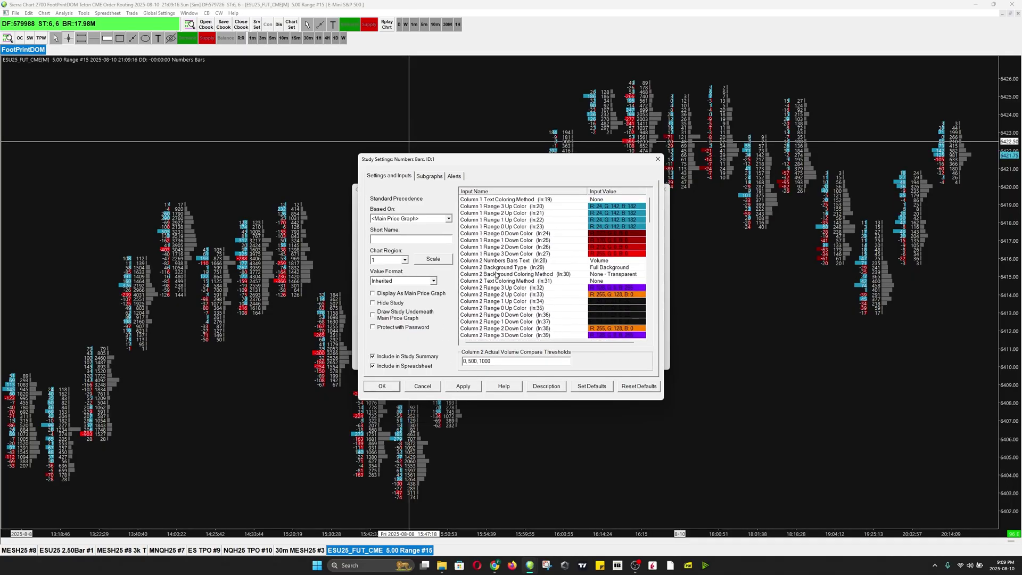
pyautogui.click(546, 281)
pyautogui.click(604, 274)
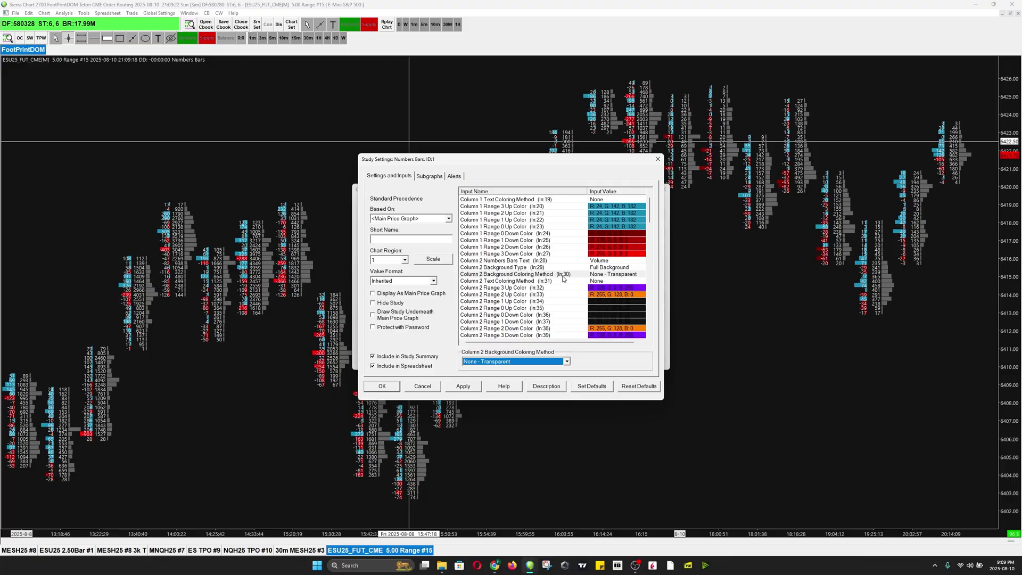
pyautogui.click(521, 362)
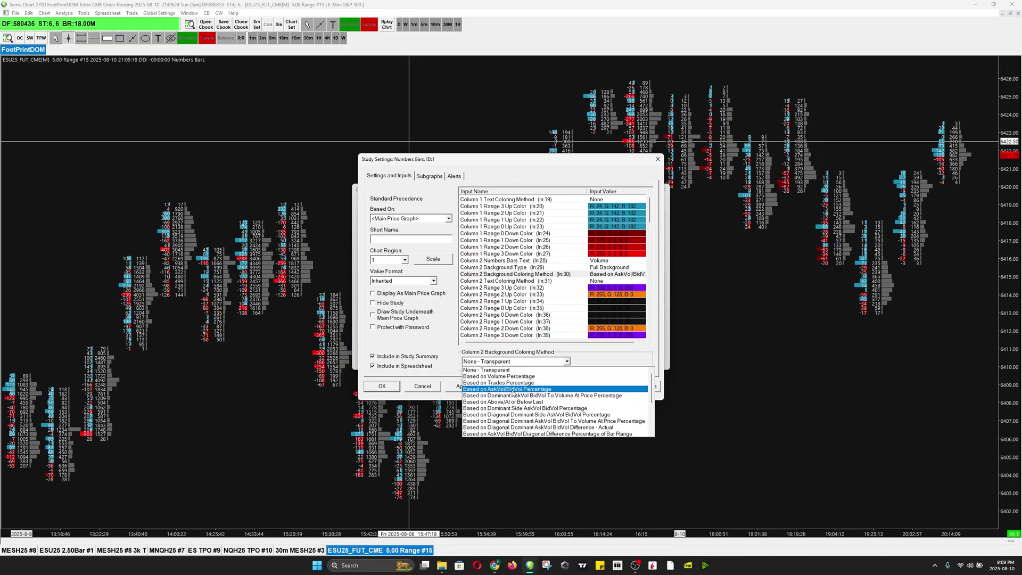
pyautogui.scroll(-2, 486, 405)
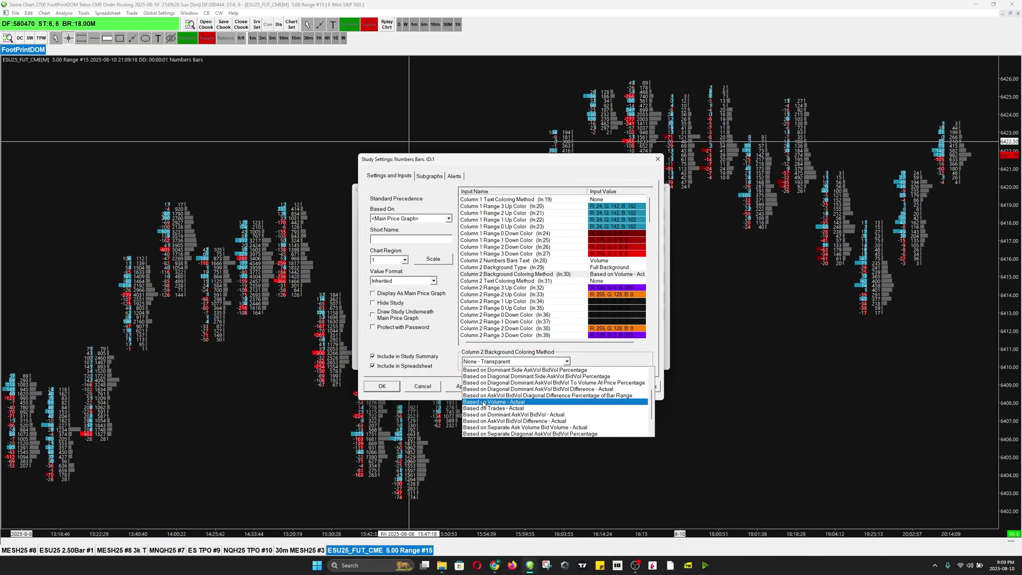
pyautogui.click(506, 403)
pyautogui.click(470, 389)
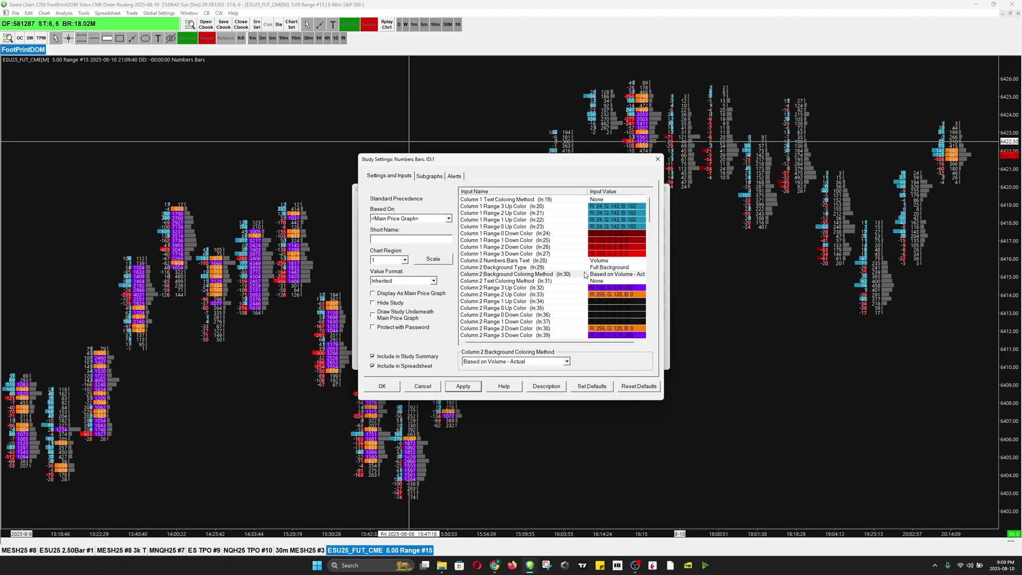
# Set Highlight Maximum Value In to Column 2 and apply it to the footprint bars.
pyautogui.scroll(-9, 607, 288)
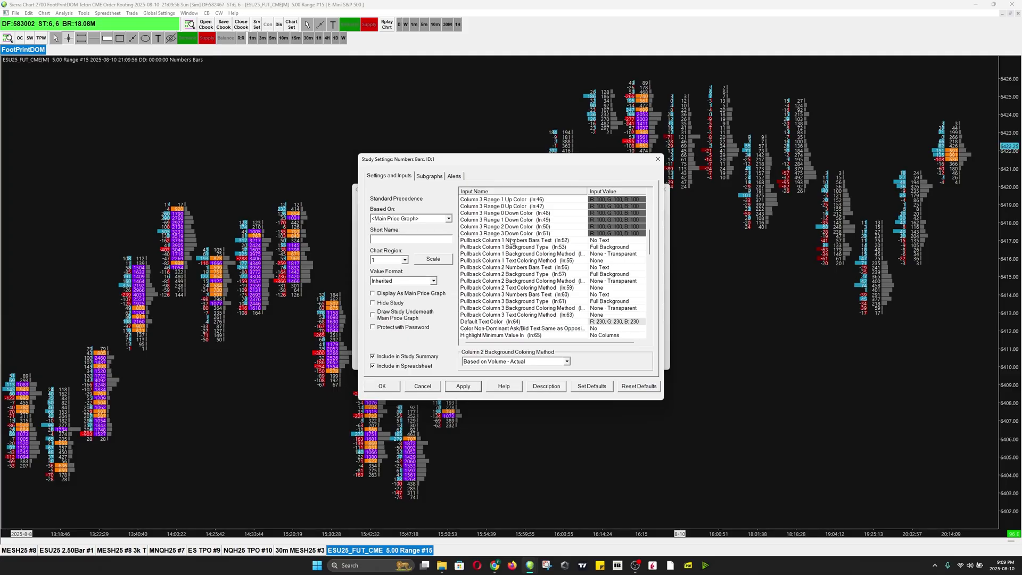
pyautogui.scroll(4, 513, 269)
pyautogui.scroll(-6, 514, 269)
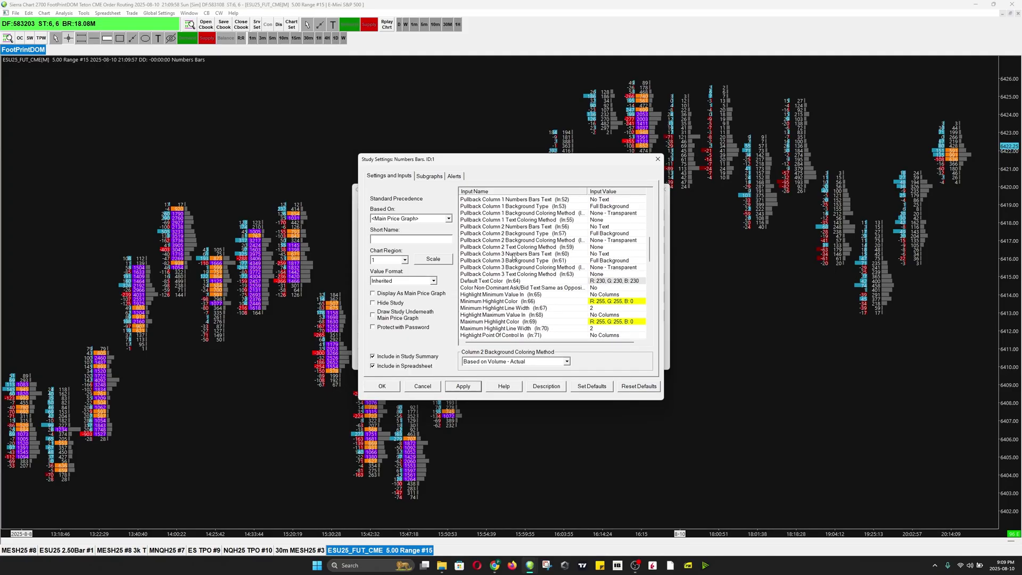
pyautogui.scroll(-1, 514, 258)
pyautogui.click(498, 296)
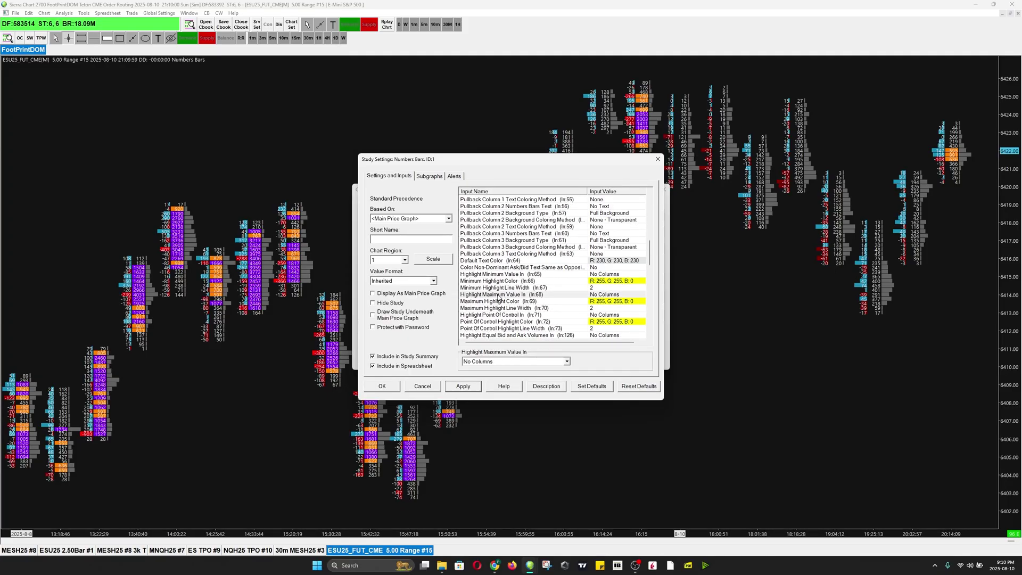
pyautogui.click(520, 361)
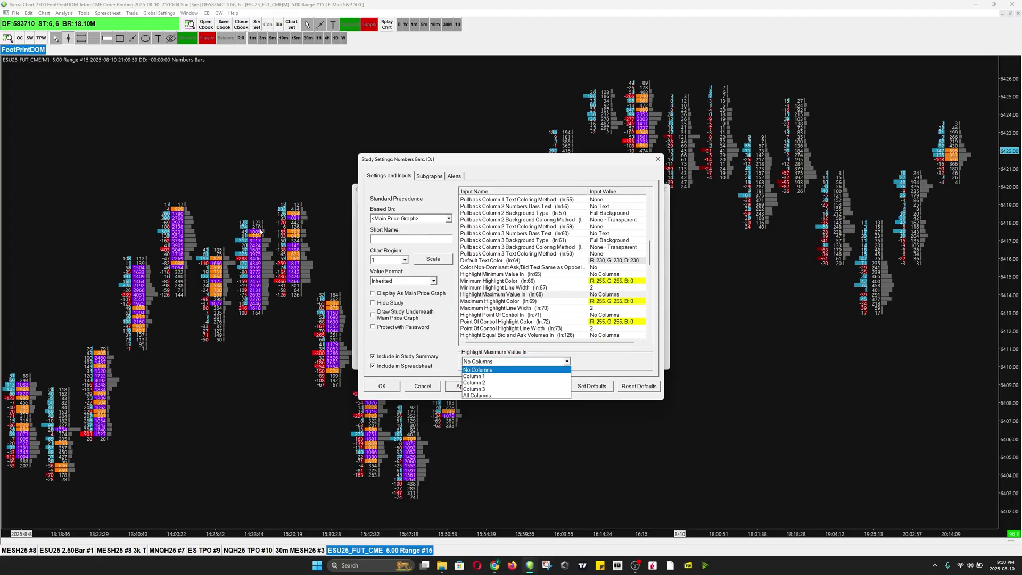
pyautogui.click(481, 383)
pyautogui.click(461, 387)
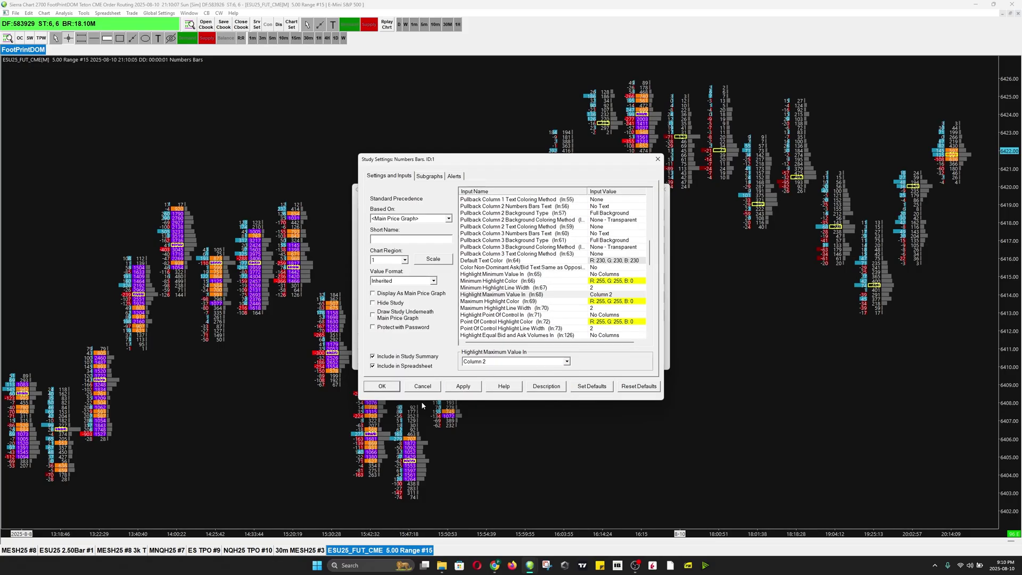
# Set the Maximum Highlight Line Width to 1 and accept the Numbers Bars settings, returning to the chart.
pyautogui.click(599, 309)
pyautogui.write('1')
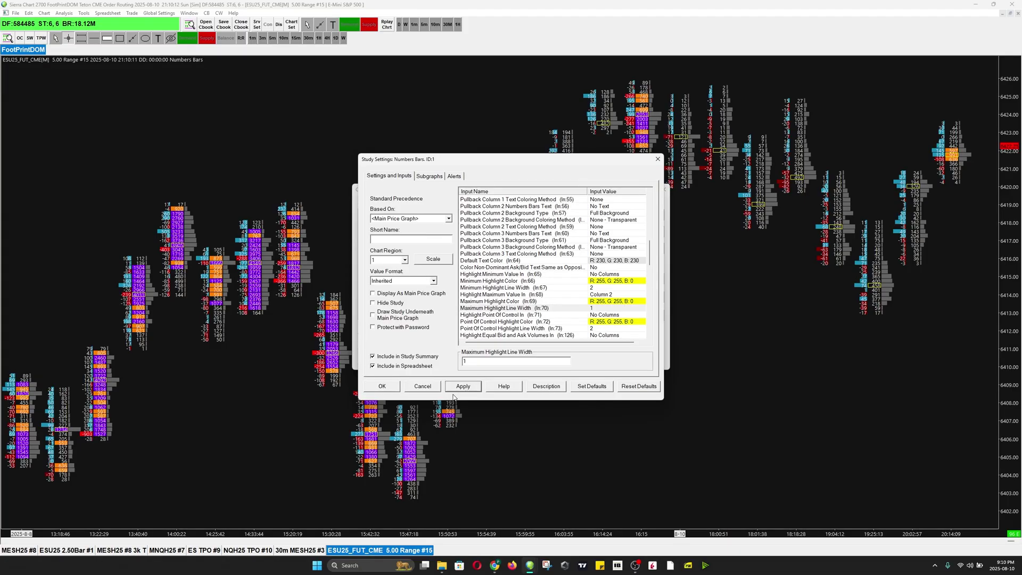
pyautogui.click(392, 385)
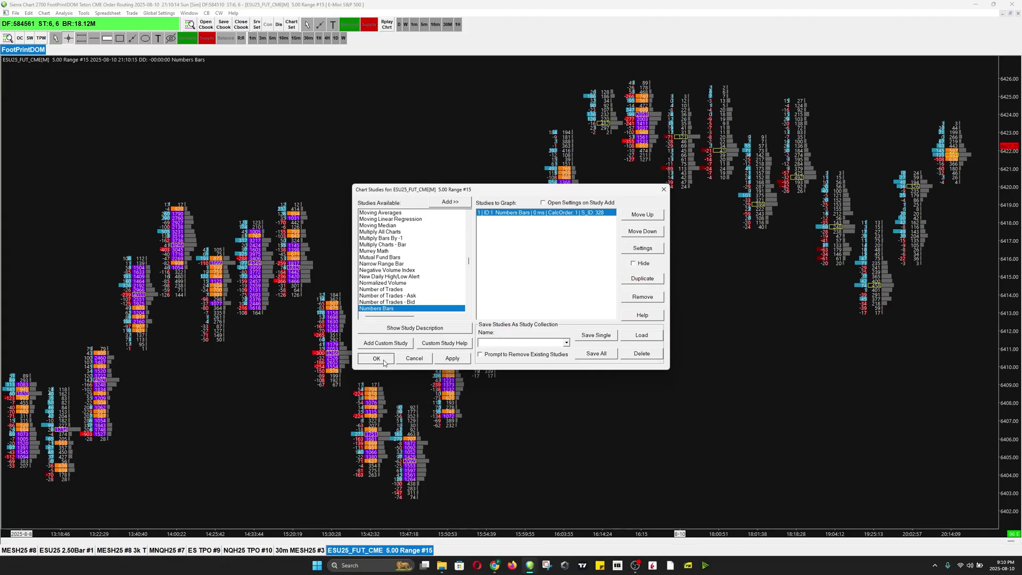
pyautogui.click(375, 358)
# Add the Volume By Price study to the footprint chart and apply it.
pyautogui.scroll(-3, 420, 388)
pyautogui.scroll(4, 240, 369)
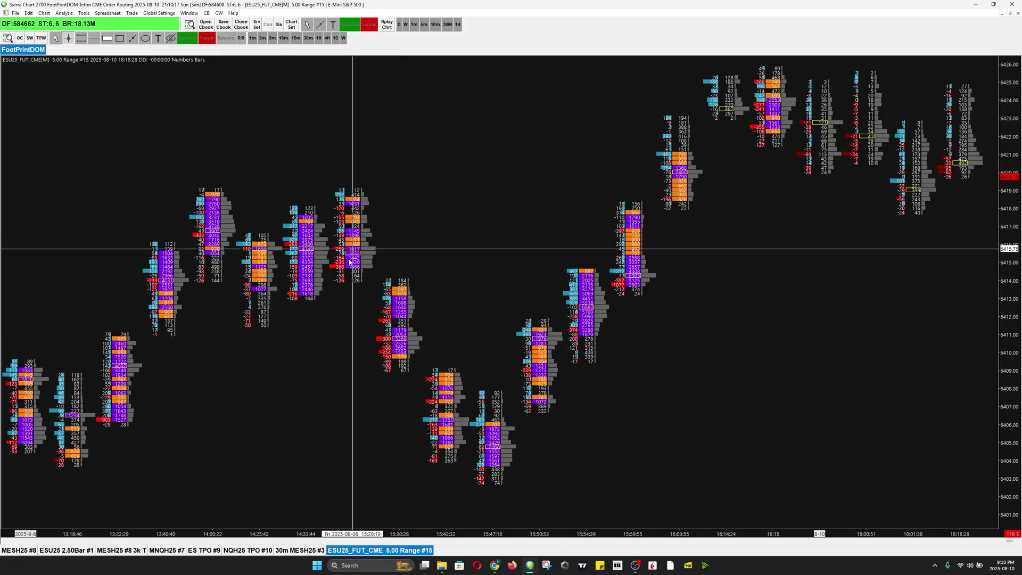
pyautogui.scroll(-1, 405, 354)
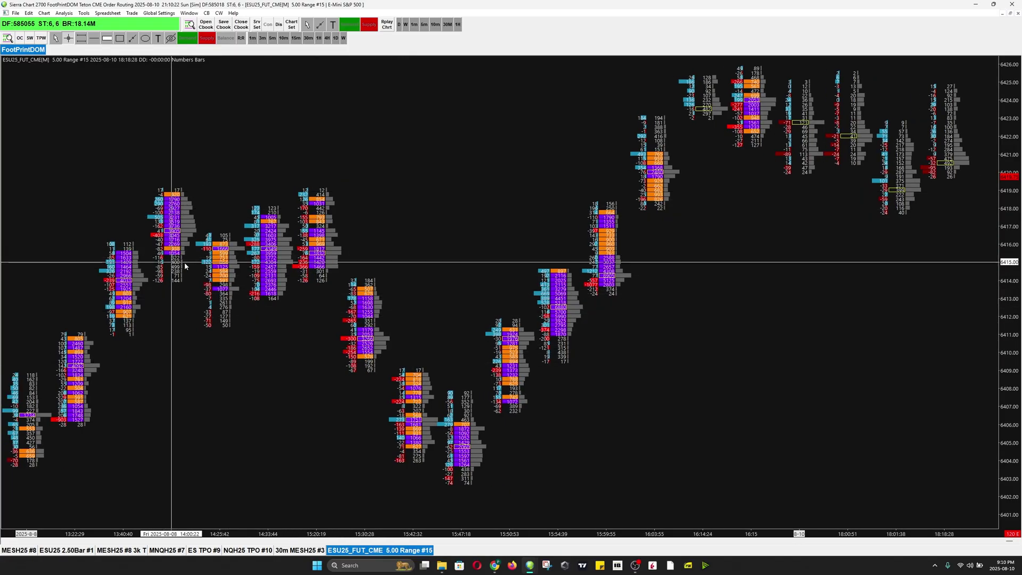
pyautogui.moveTo(772, 322); pyautogui.dragTo(564, 461)
pyautogui.moveTo(752, 397); pyautogui.dragTo(594, 326)
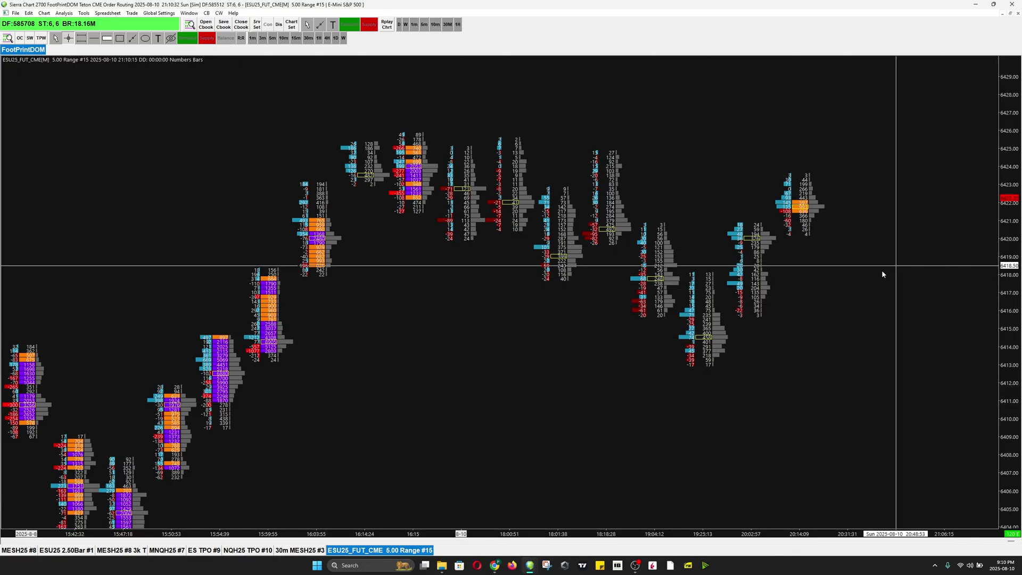
pyautogui.rightClick(391, 218)
pyautogui.click(430, 261)
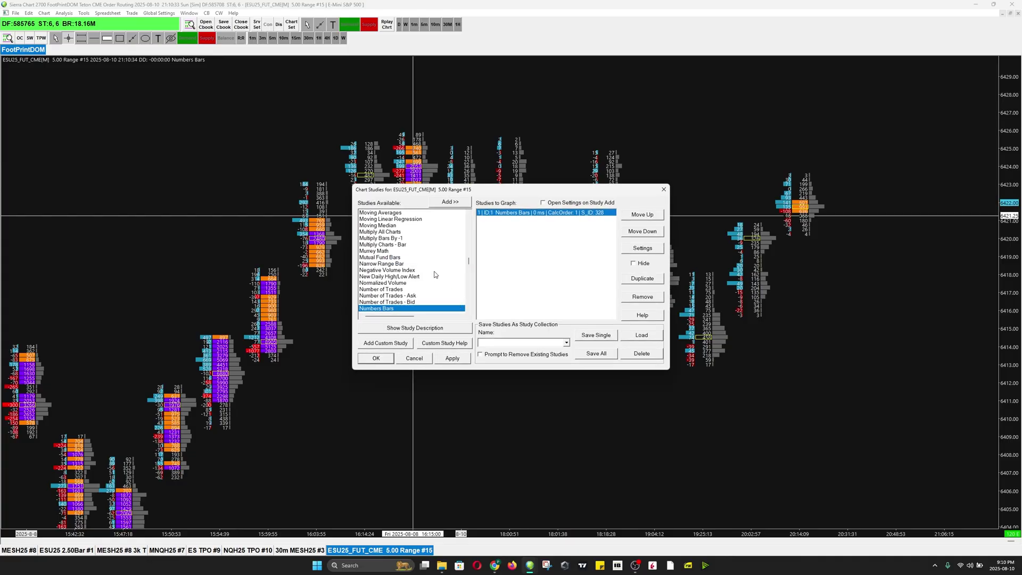
pyautogui.click(405, 290)
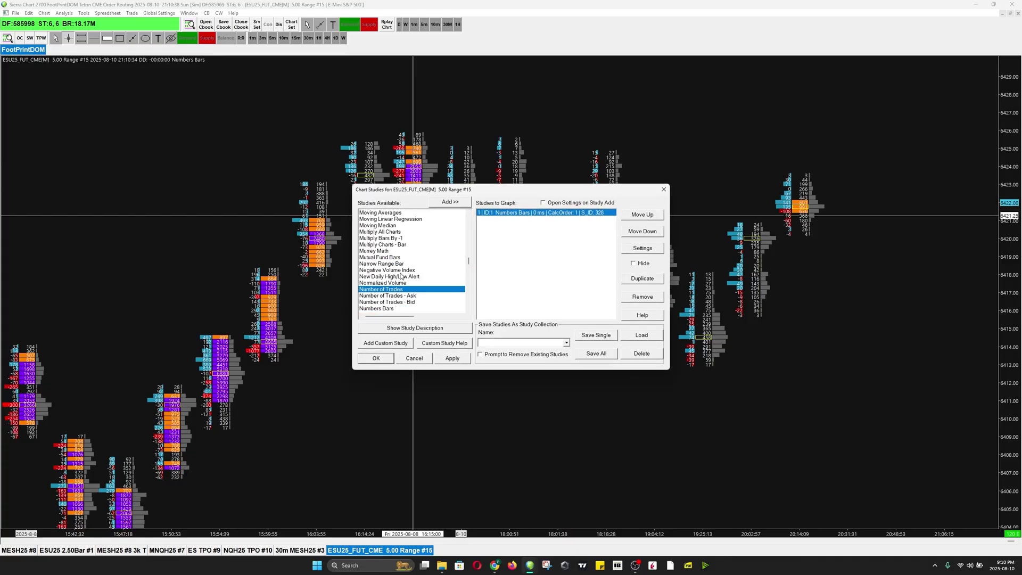
pyautogui.moveTo(402, 272); pyautogui.dragTo(404, 303)
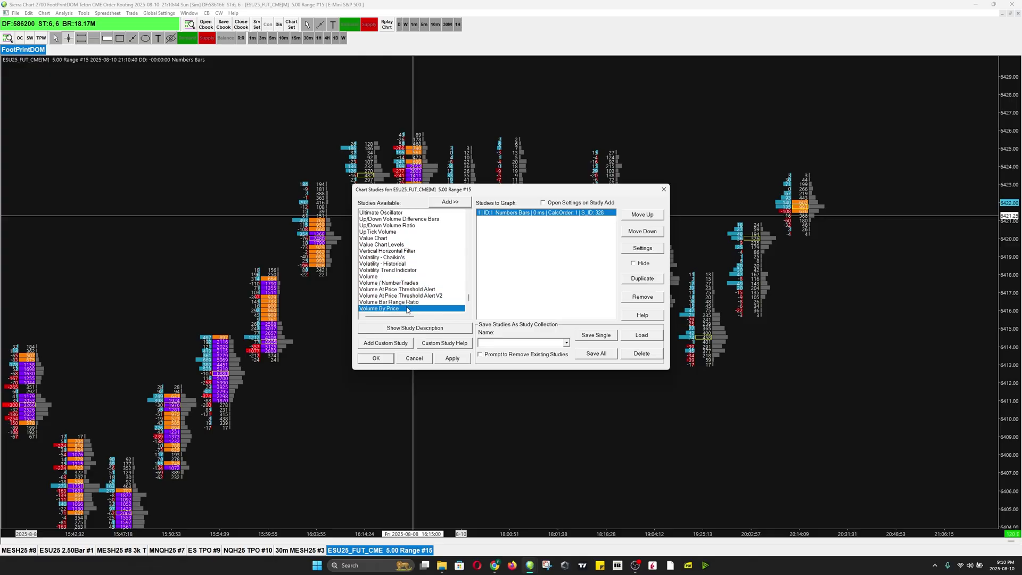
pyautogui.doubleClick(415, 309)
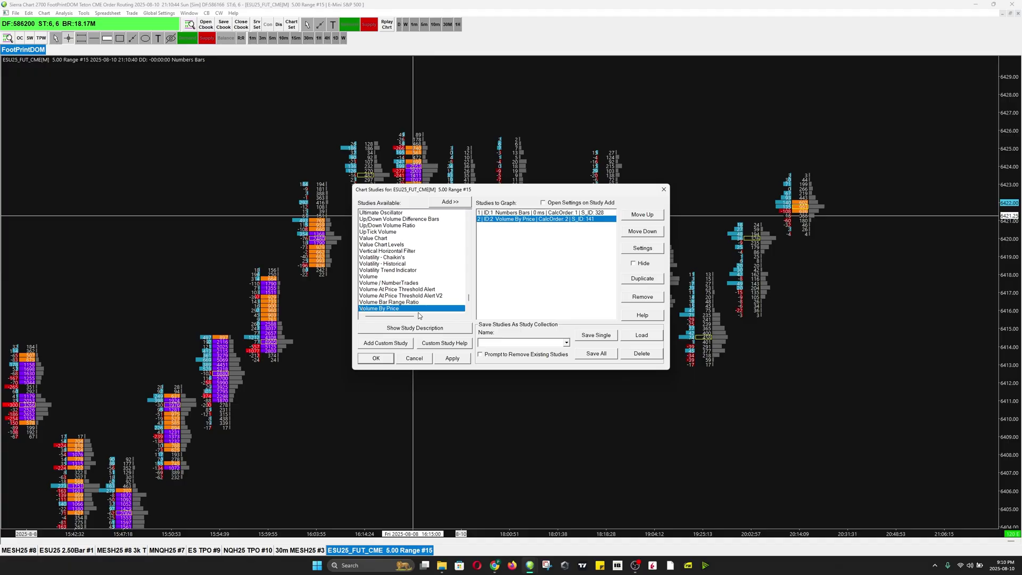
pyautogui.click(453, 358)
# Open the Volume By Price study's settings, set Right Align Volume Bars to Yes and apply it to the chart.
pyautogui.click(642, 248)
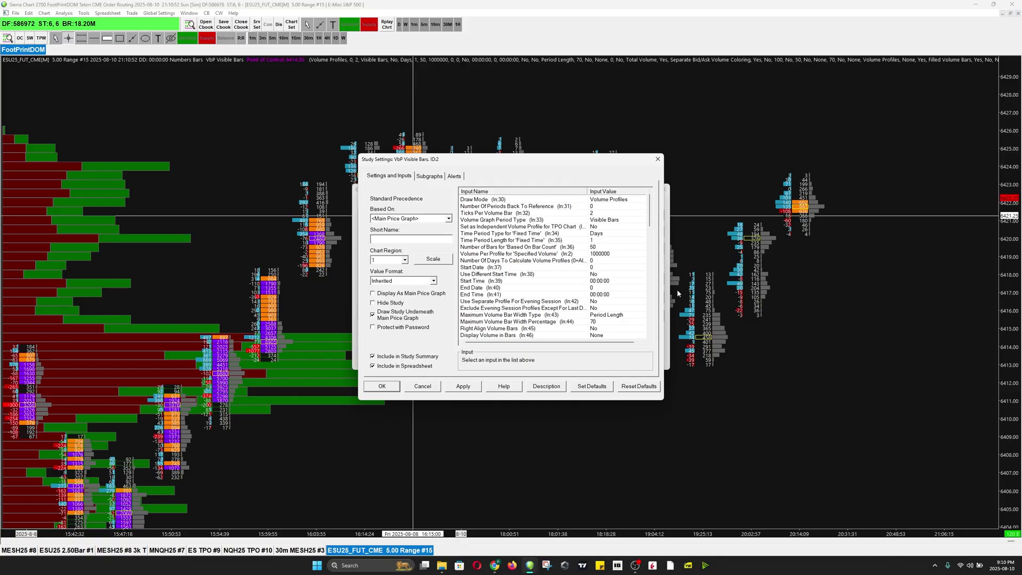
pyautogui.scroll(-3, 574, 257)
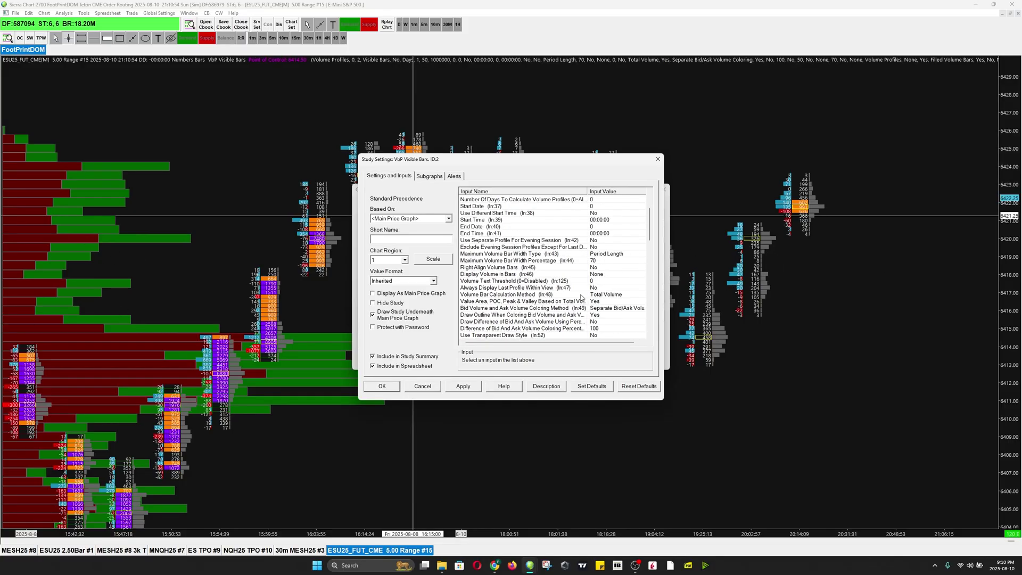
pyautogui.click(506, 267)
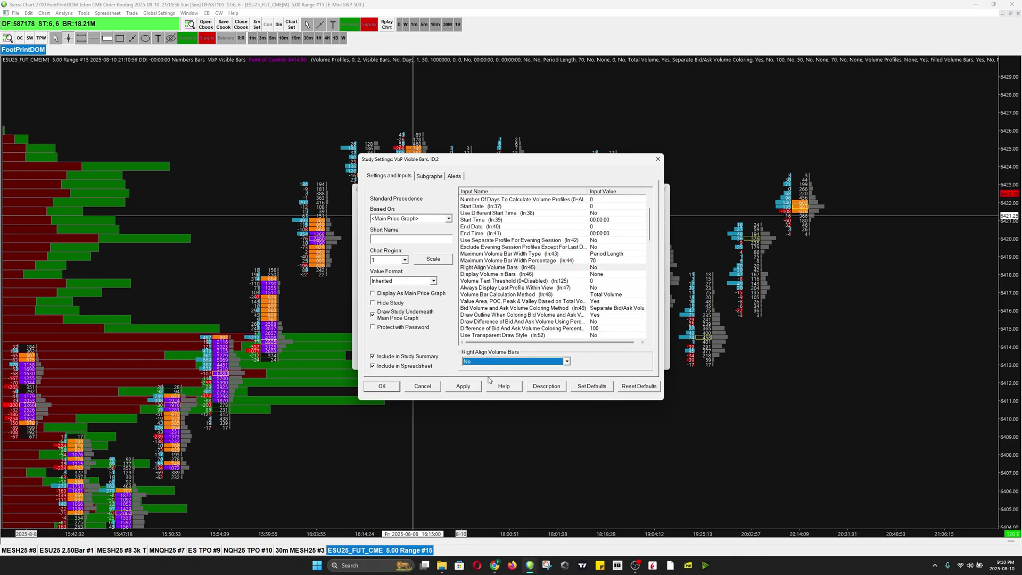
pyautogui.click(484, 362)
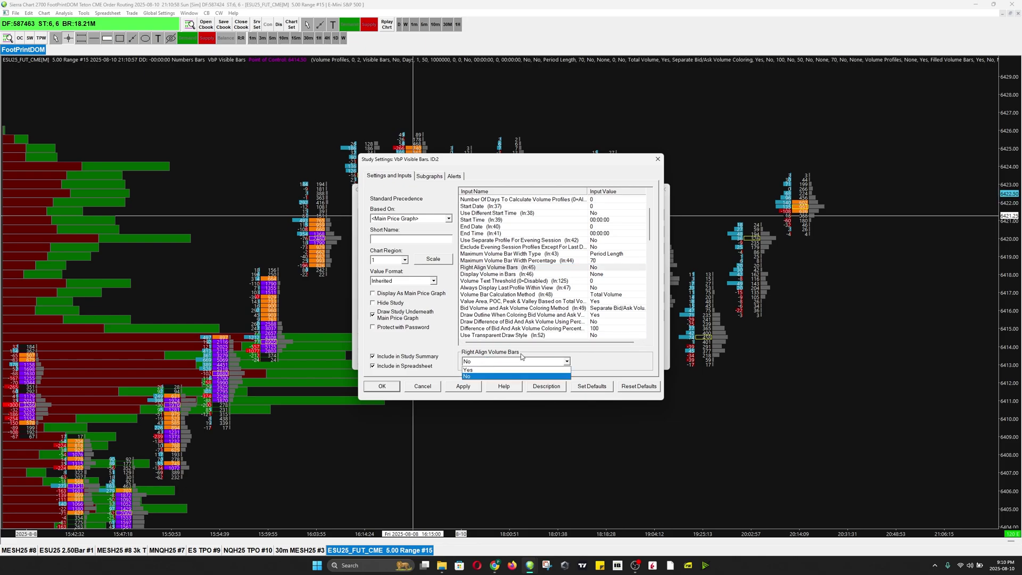
pyautogui.click(485, 375)
pyautogui.click(462, 386)
# Set the volume profile's Ticks Per Volume Bar to 1 and apply it to the chart.
pyautogui.scroll(3, 602, 208)
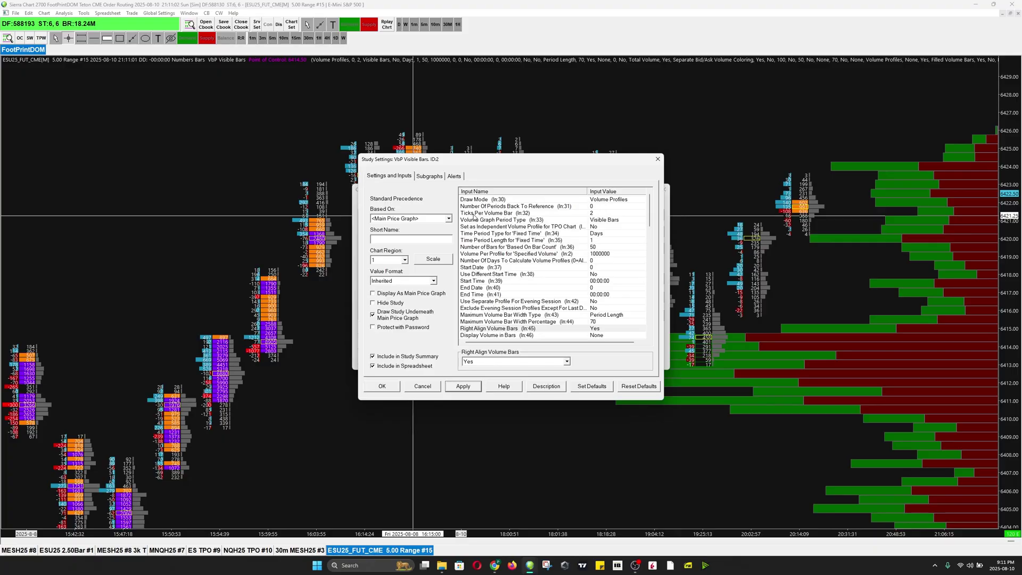
pyautogui.click(600, 215)
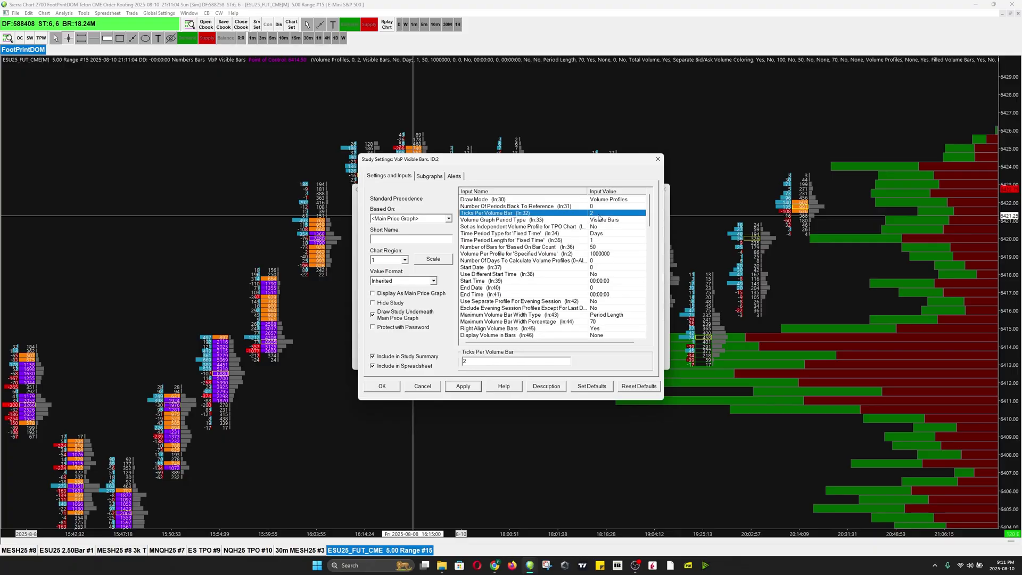
pyautogui.write('1')
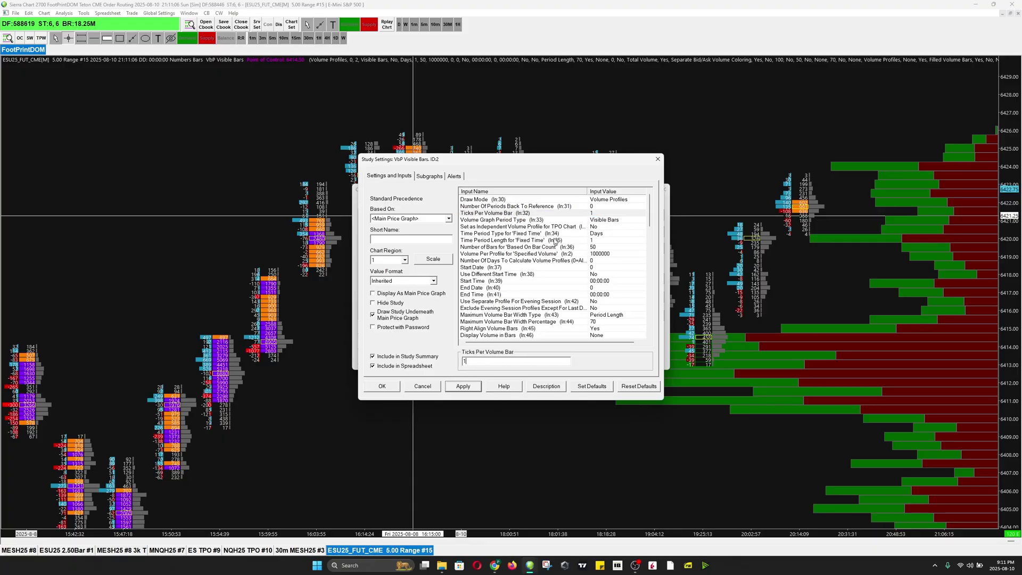
pyautogui.click(471, 390)
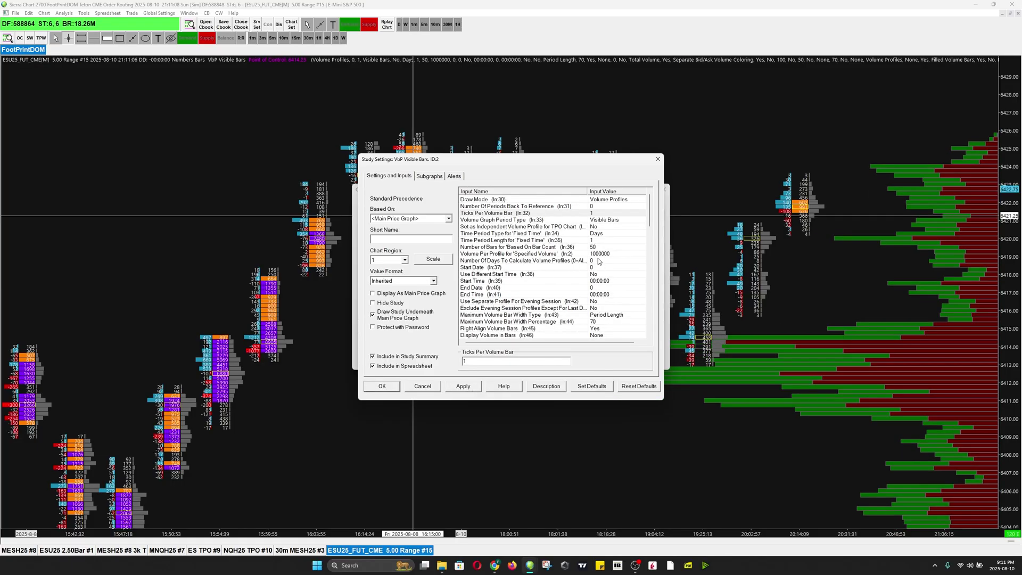
# Set the Maximum Volume Bar Width Type to Window Width with a Maximum Volume Bar Width Percentage of 10, and apply it.
pyautogui.click(601, 219)
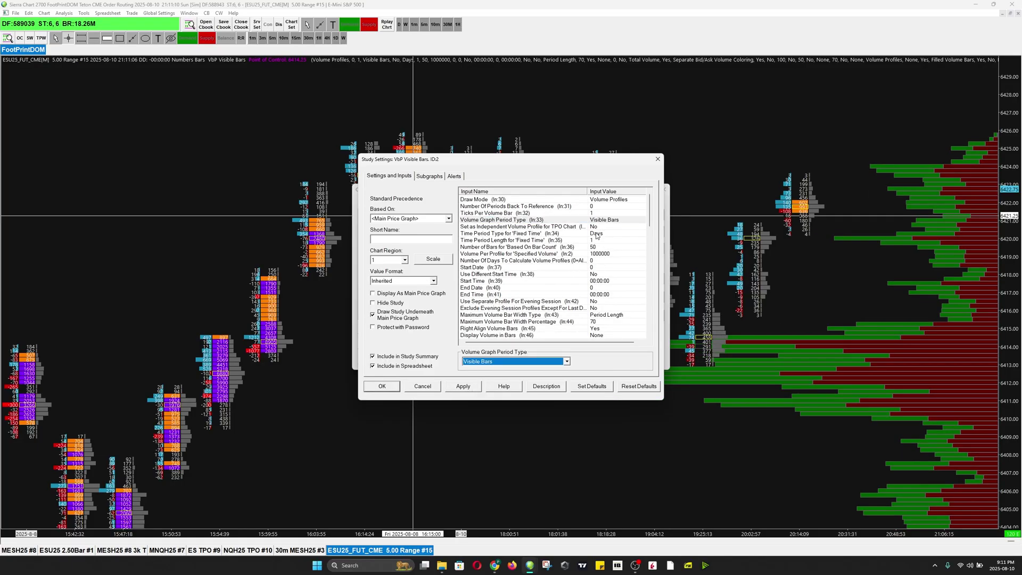
pyautogui.click(596, 319)
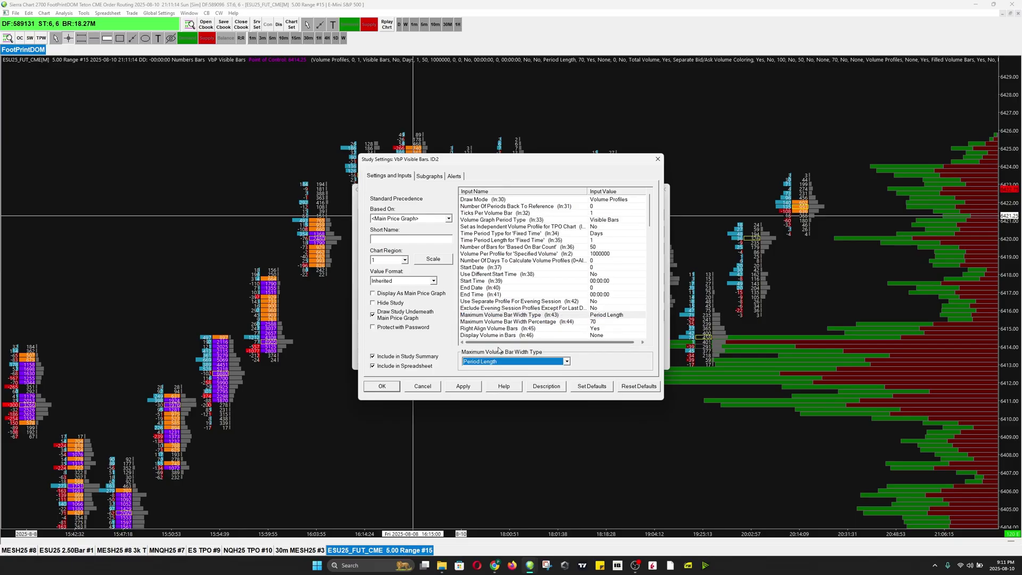
pyautogui.click(501, 362)
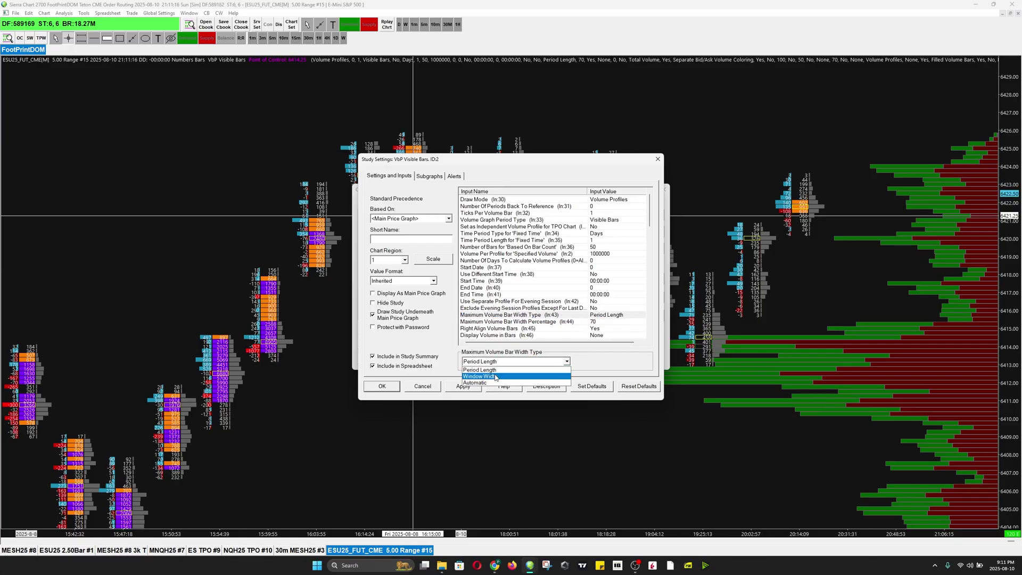
pyautogui.click(496, 377)
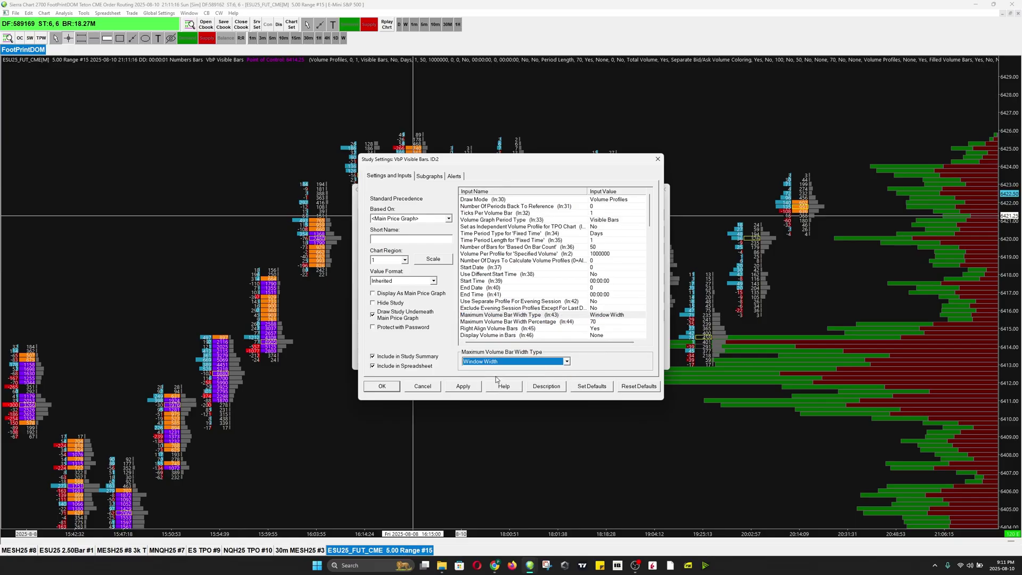
pyautogui.click(597, 323)
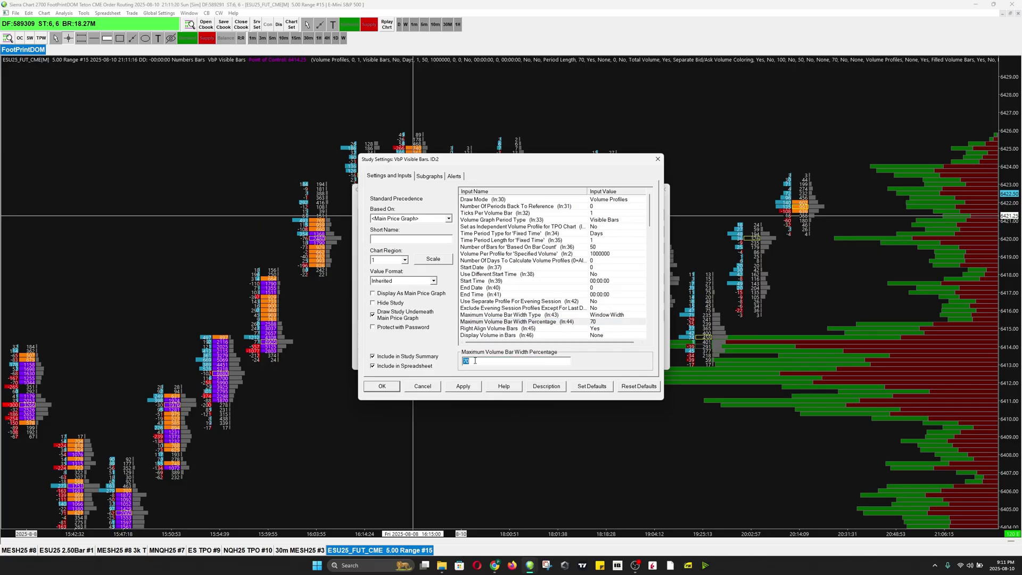
pyautogui.write('10')
pyautogui.click(464, 386)
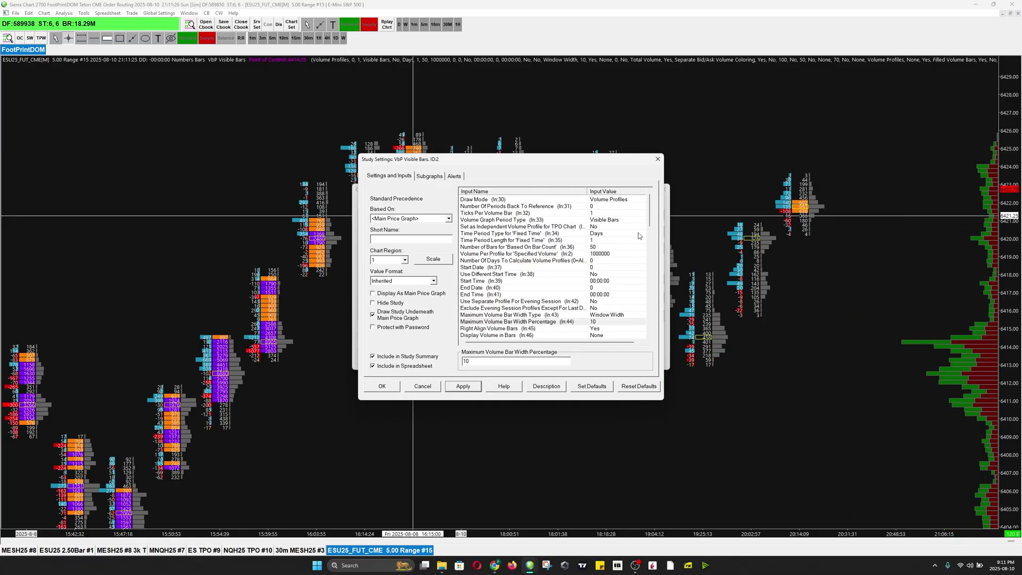
# Set the fill color of the Volume Bars Outline and Fill Colors subgraph to dark gray RGB 80, 80, 80, adding it to the custom colors.
pyautogui.scroll(-3, 589, 304)
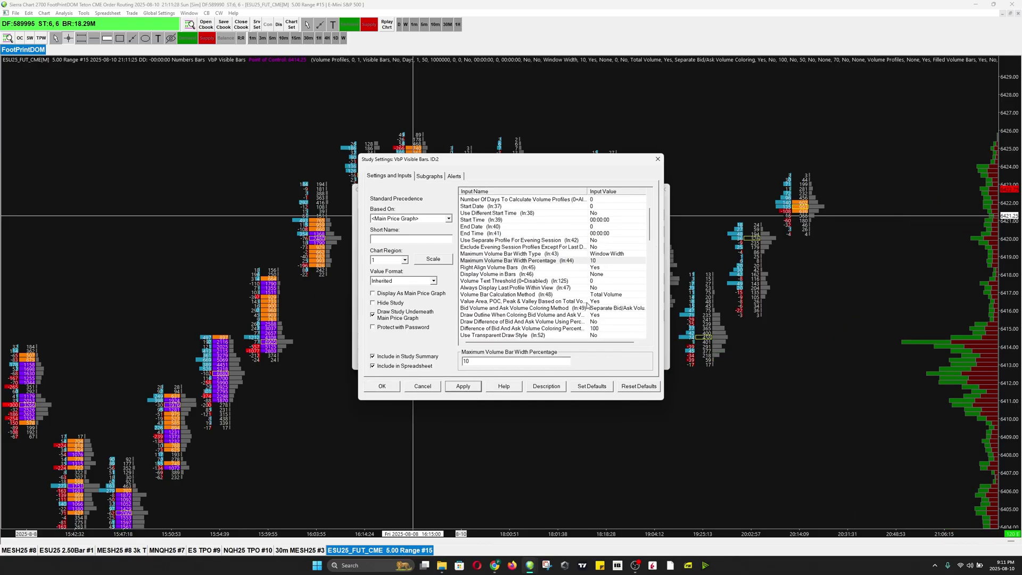
pyautogui.scroll(-1, 505, 285)
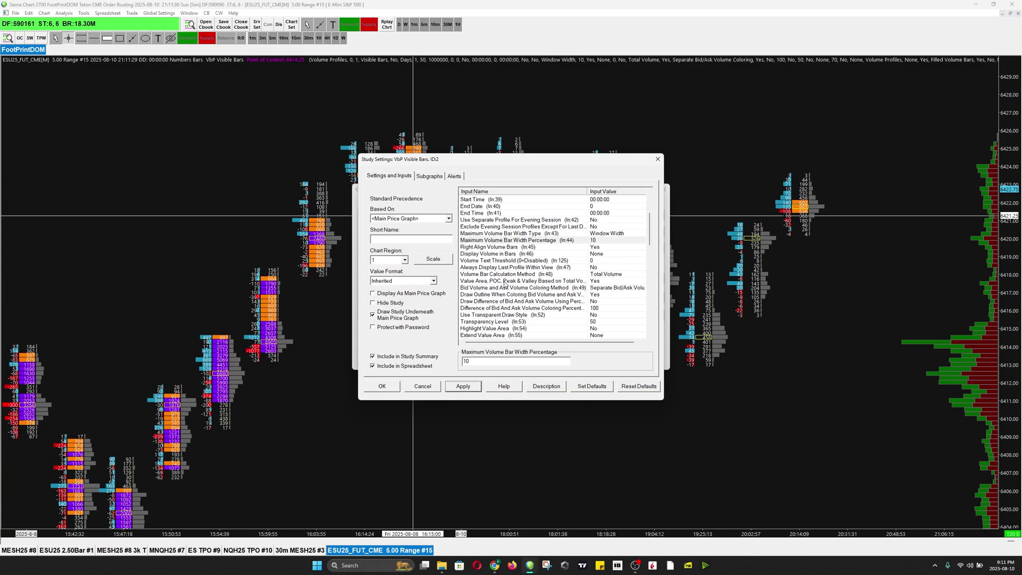
pyautogui.click(427, 176)
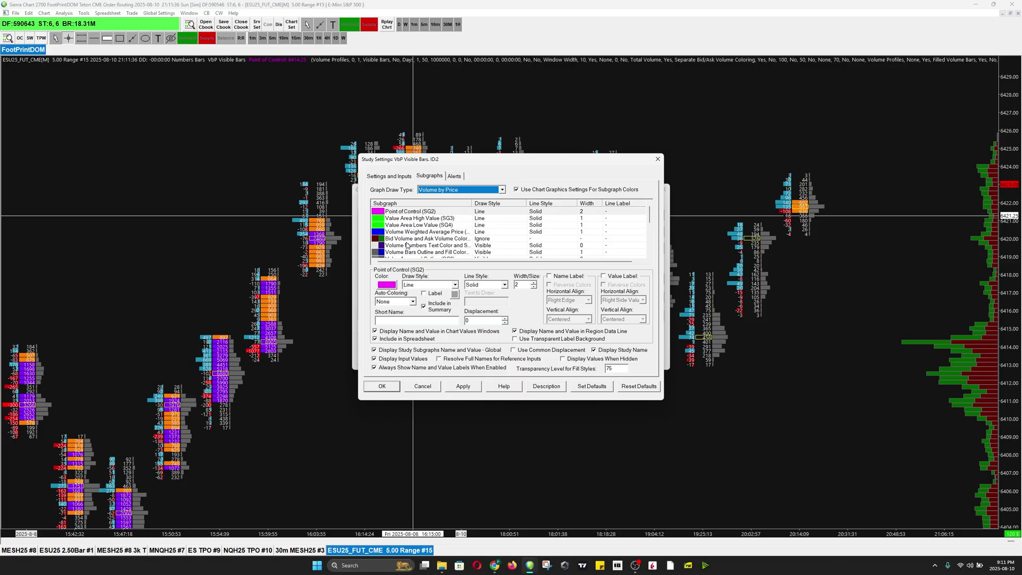
pyautogui.scroll(-1, 407, 246)
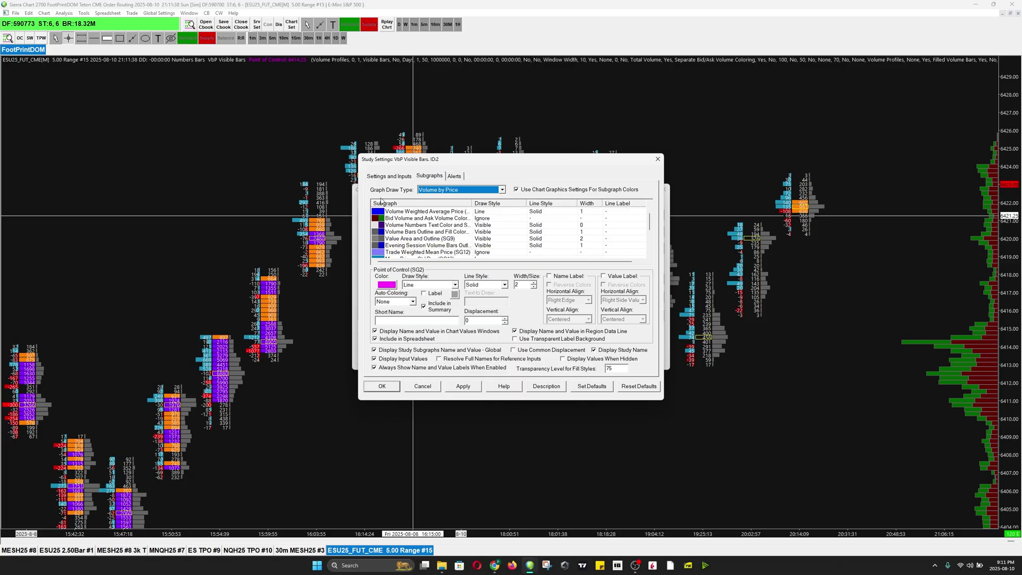
pyautogui.click(396, 232)
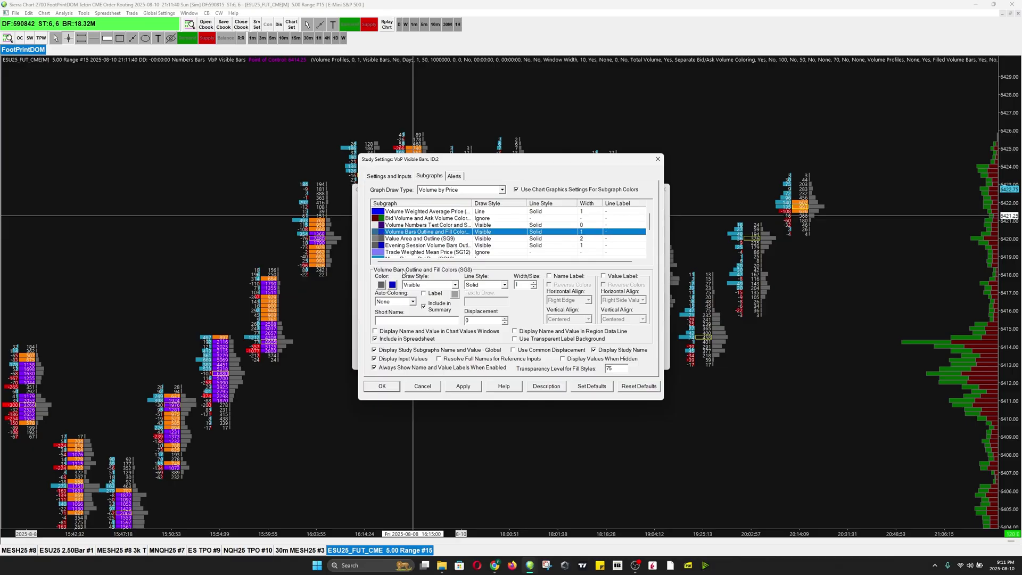
pyautogui.click(392, 285)
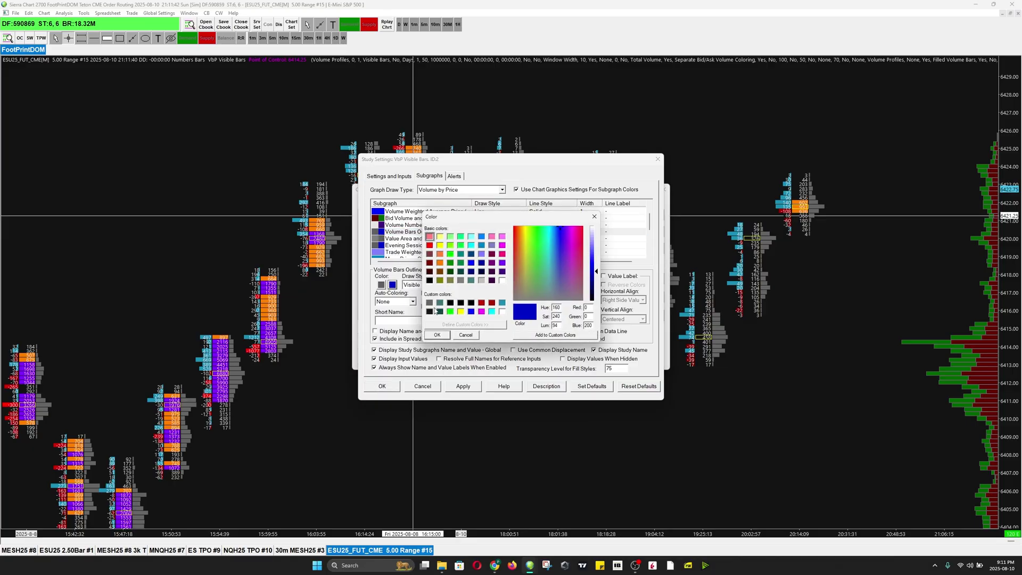
pyautogui.click(429, 303)
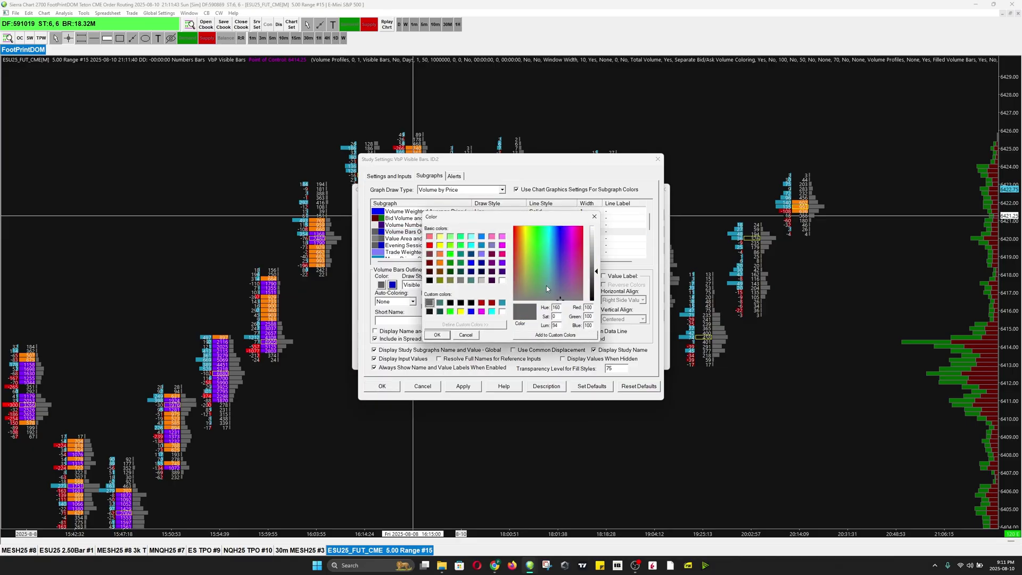
pyautogui.click(597, 274)
pyautogui.moveTo(597, 274); pyautogui.dragTo(596, 278)
pyautogui.doubleClick(587, 307)
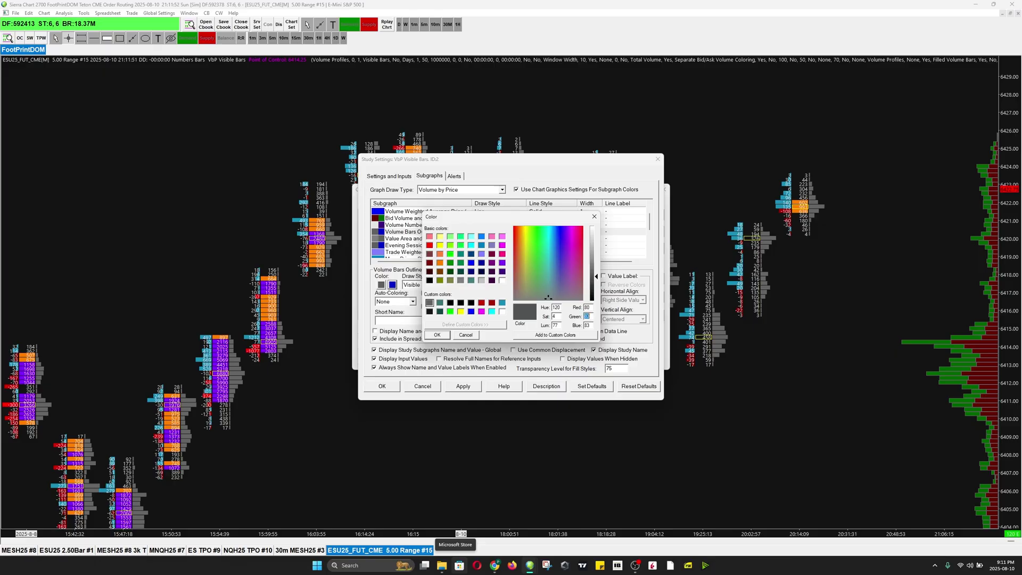
pyautogui.write('8080')
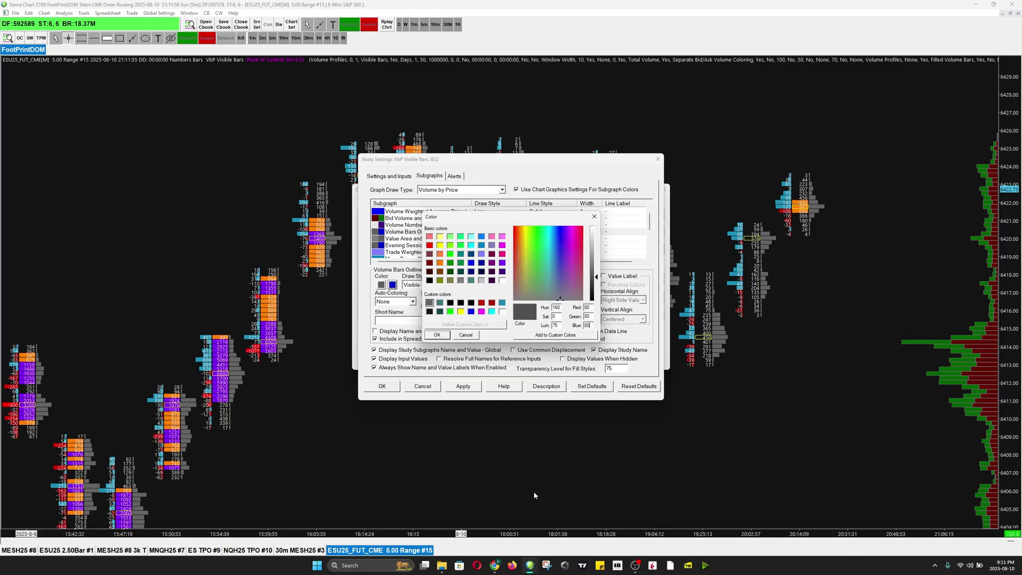
pyautogui.click(565, 335)
pyautogui.click(437, 335)
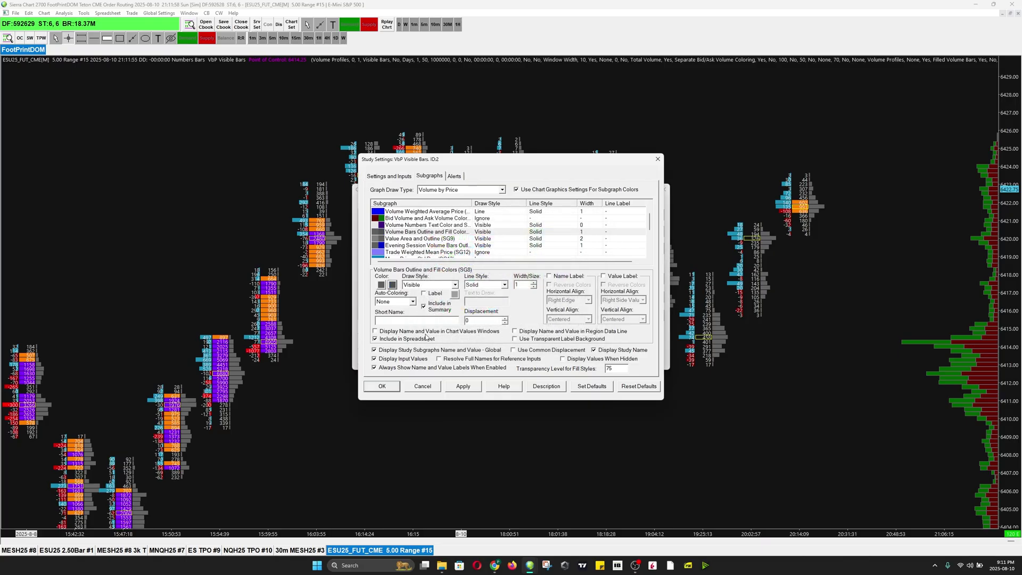
# Try to match the volume bars' outline color to the dark gray fill using the first custom color.
pyautogui.click(381, 284)
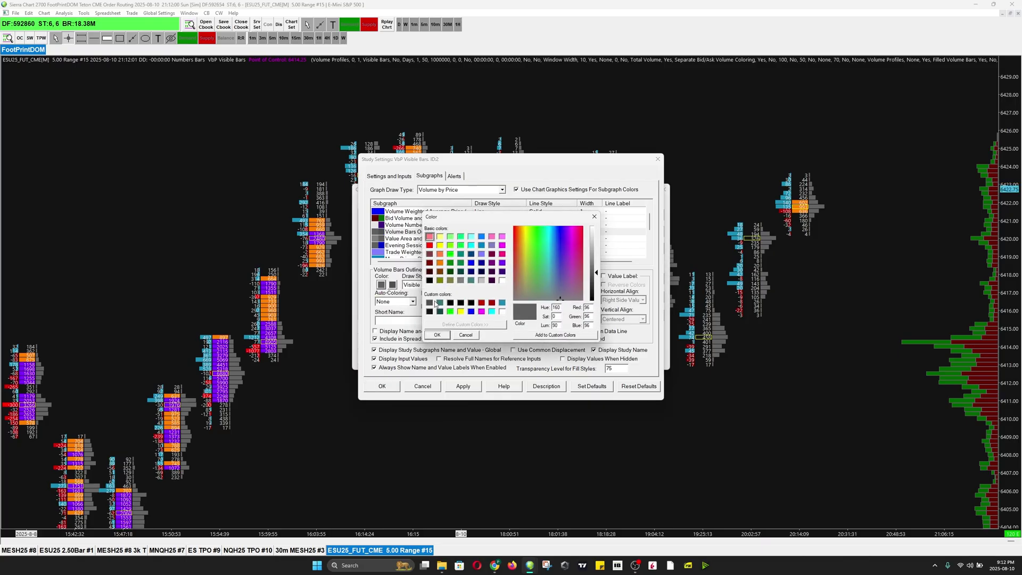
pyautogui.click(430, 302)
pyautogui.click(437, 335)
# Set the Bid Volume and Ask Volume Coloring Method to None and apply it to the volume profile.
pyautogui.click(389, 176)
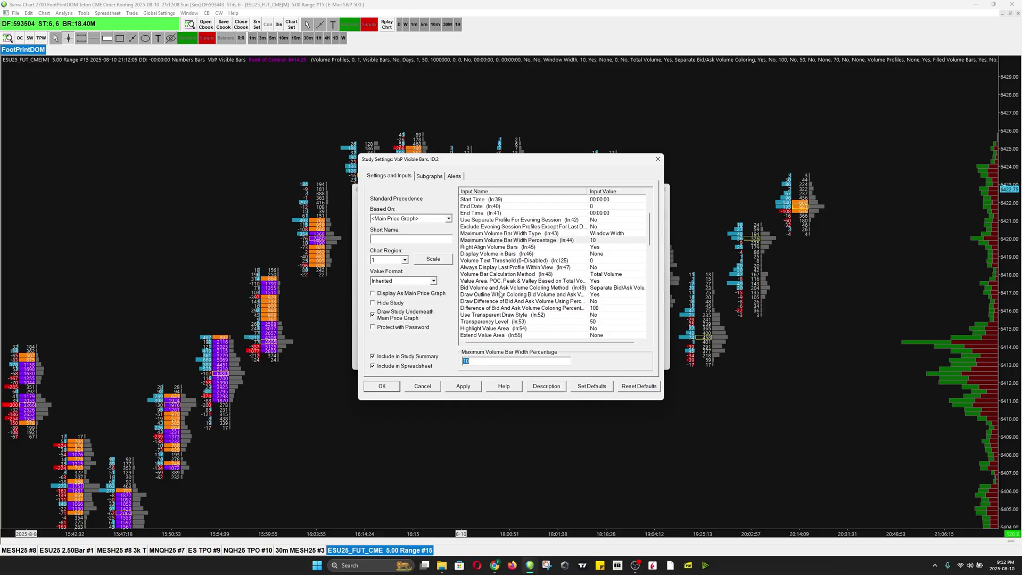
pyautogui.click(602, 289)
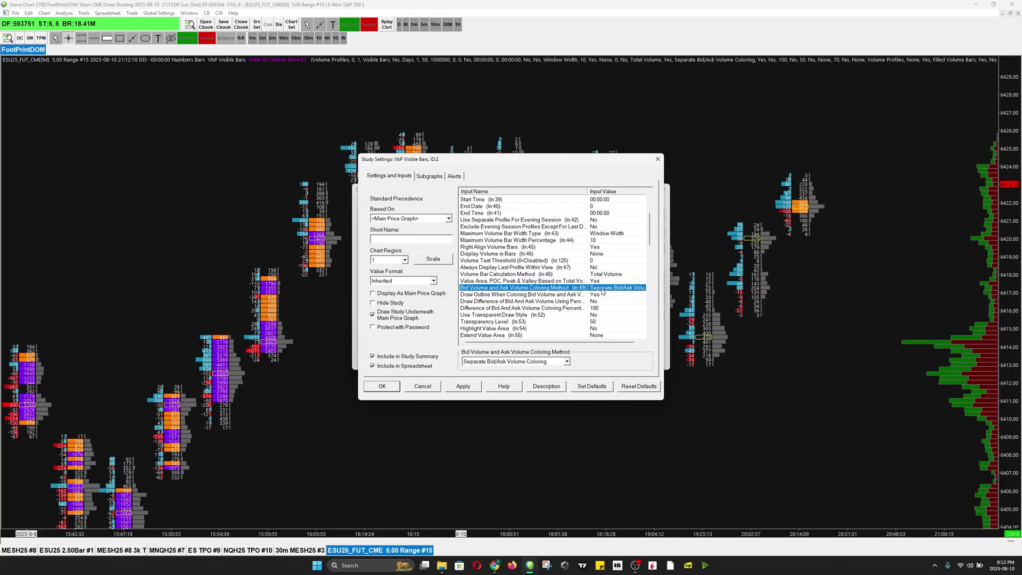
pyautogui.click(513, 362)
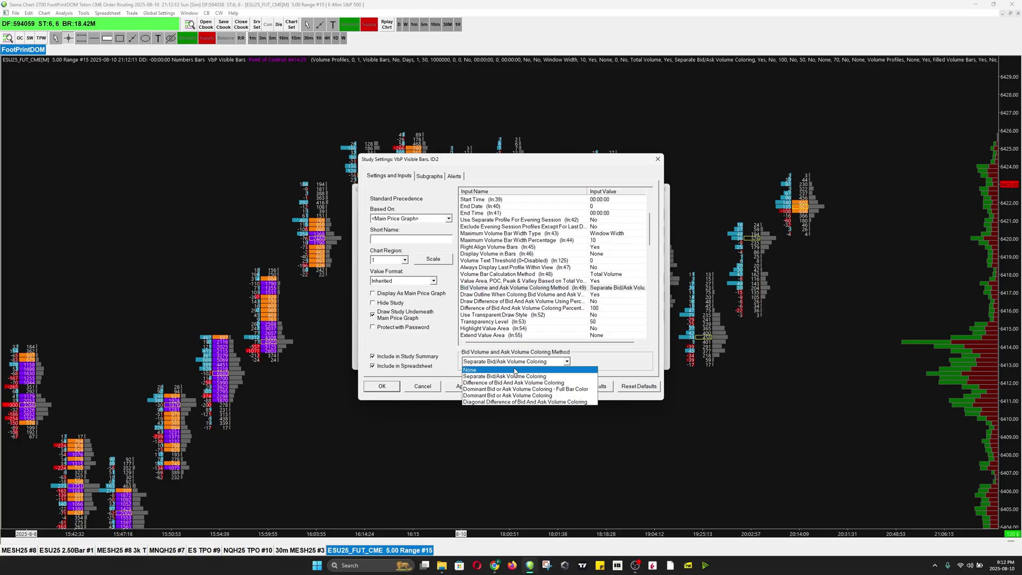
pyautogui.click(516, 371)
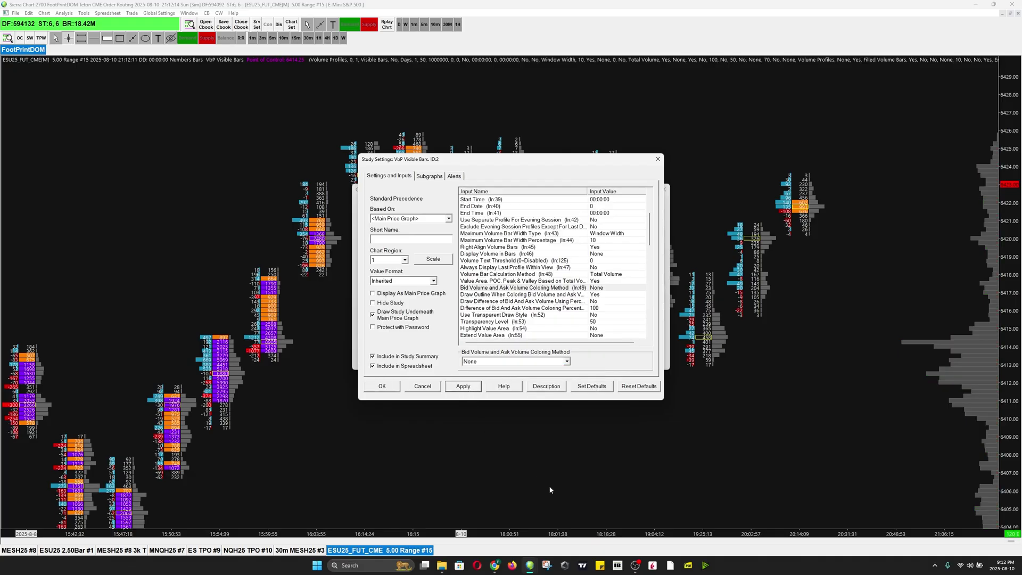
# Set the volume bars' outline color to the first custom dark gray and apply it to the profile.
pyautogui.click(429, 176)
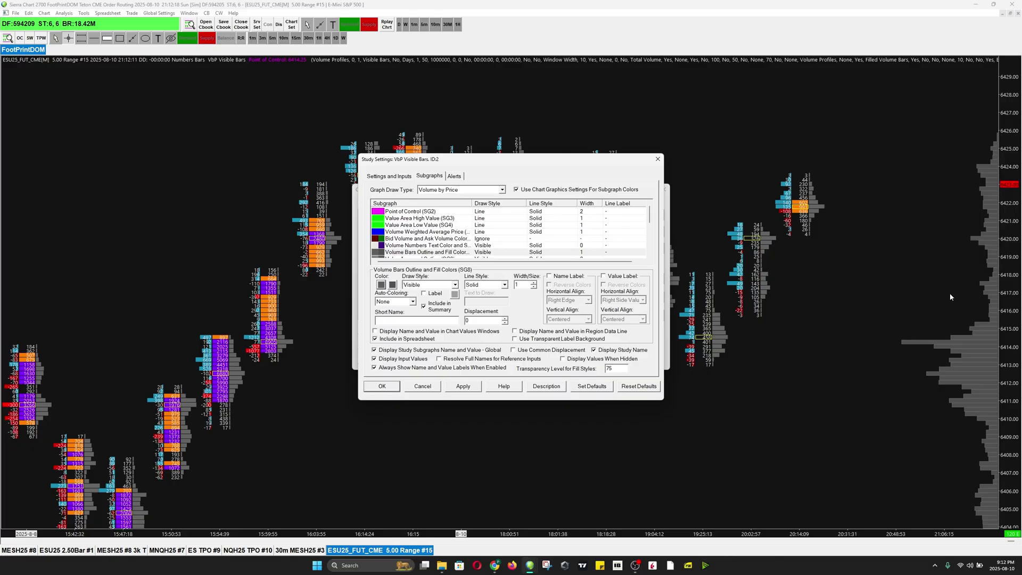
pyautogui.click(381, 285)
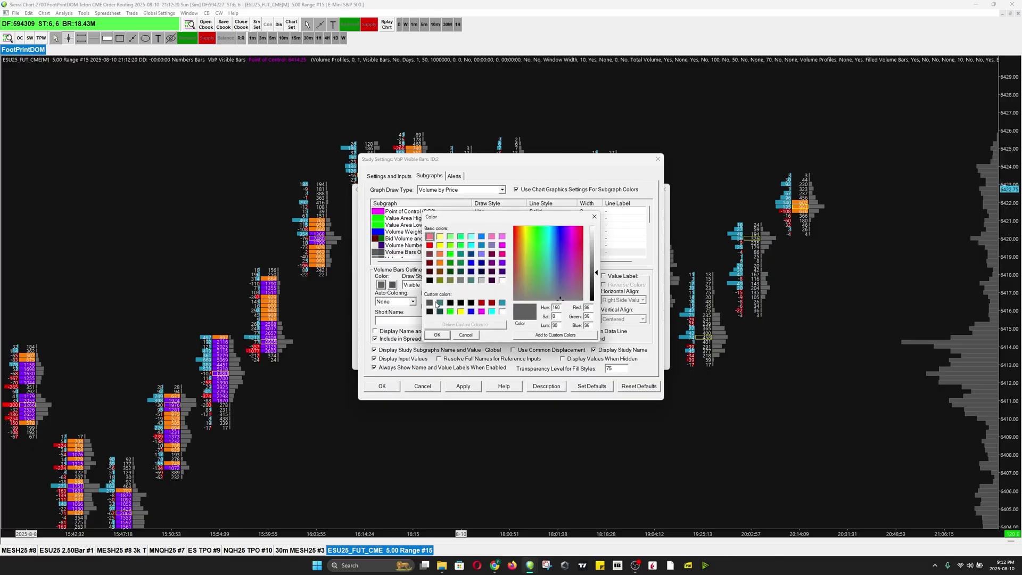
pyautogui.click(429, 302)
pyautogui.click(436, 335)
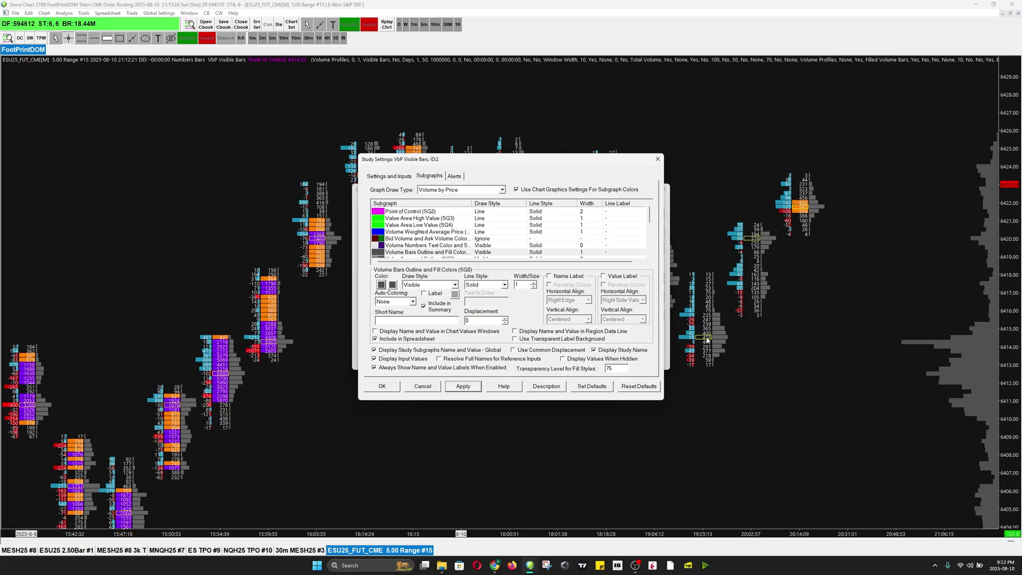
# Try a width of 0 for the Volume Bars Outline and Fill Colors subgraph, and restore the width to 1, applying each value.
pyautogui.click(533, 286)
pyautogui.click(462, 387)
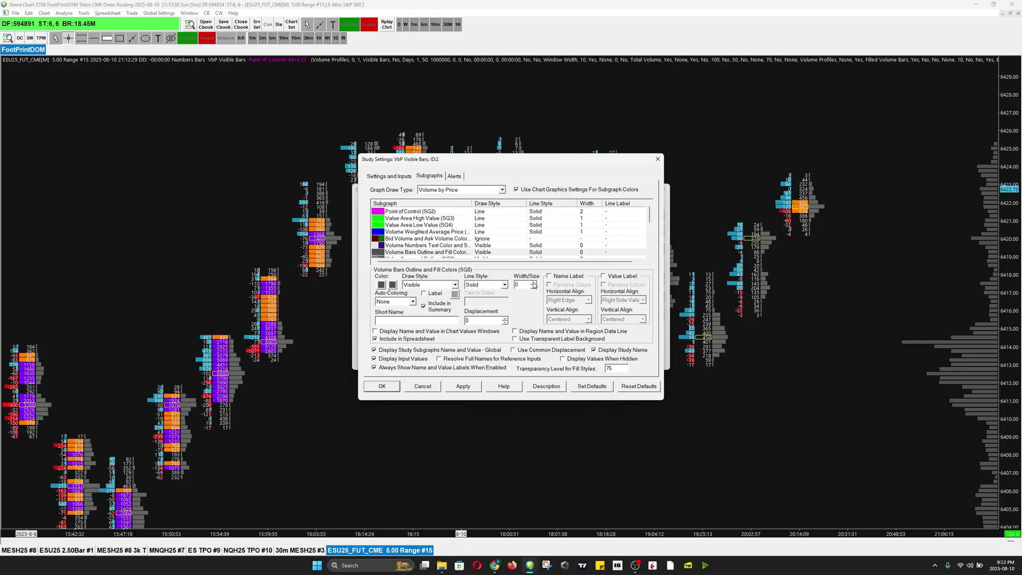
pyautogui.click(534, 283)
pyautogui.click(462, 388)
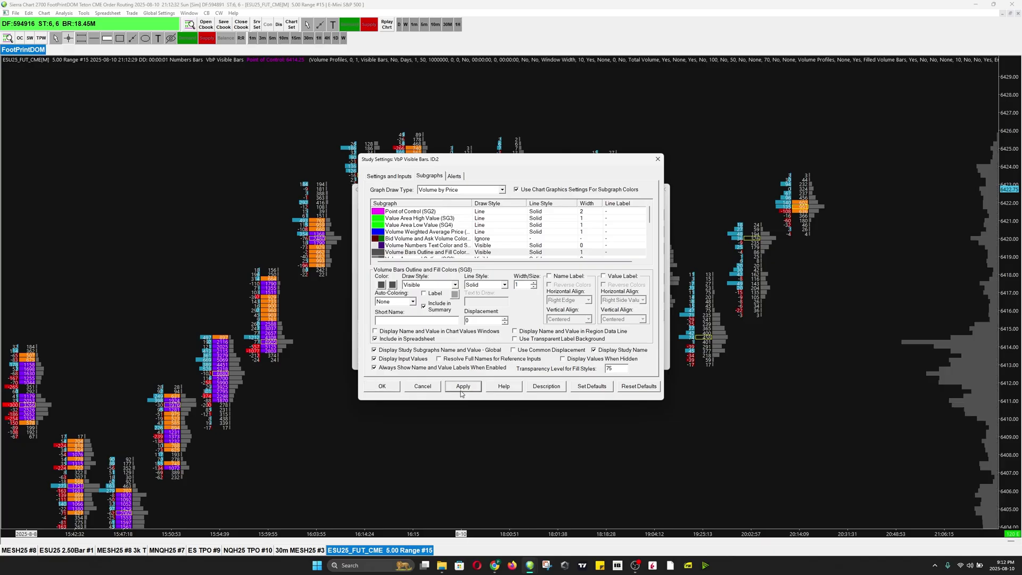
# Try Total Volume for the Display Volume in Bars input, and set it to Ask Volume - Bid Volume, applying each value.
pyautogui.click(397, 176)
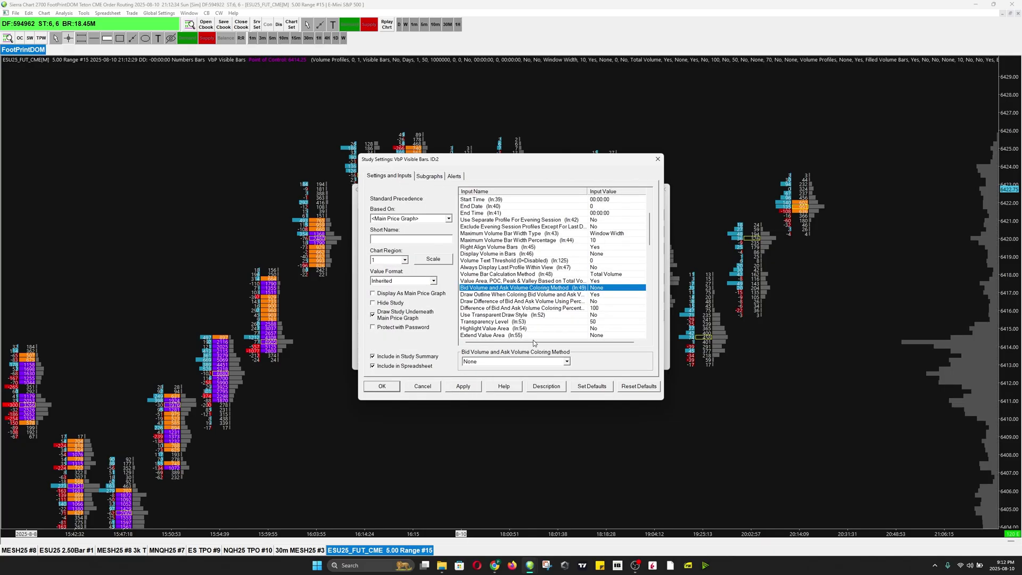
pyautogui.click(564, 288)
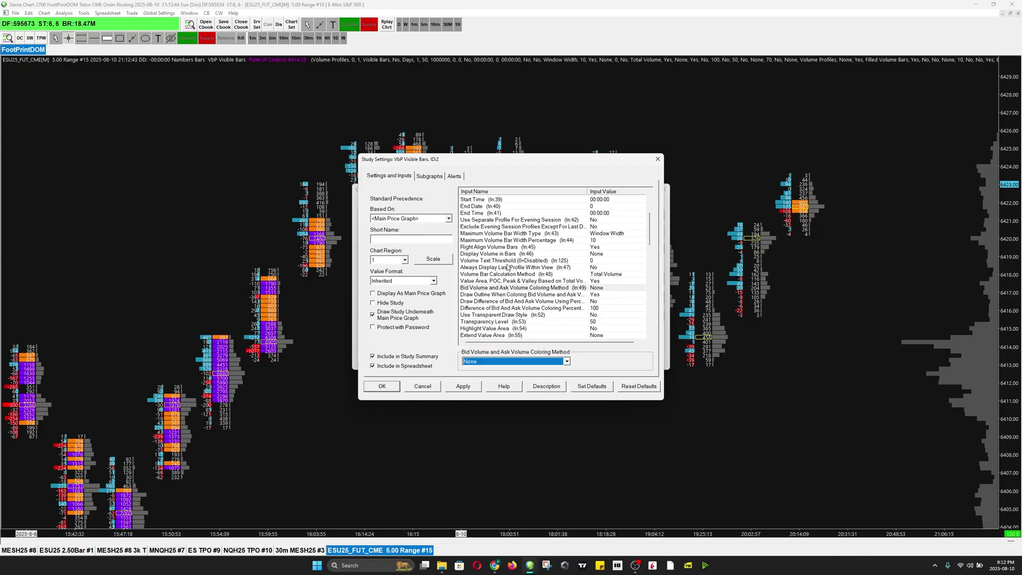
pyautogui.click(600, 254)
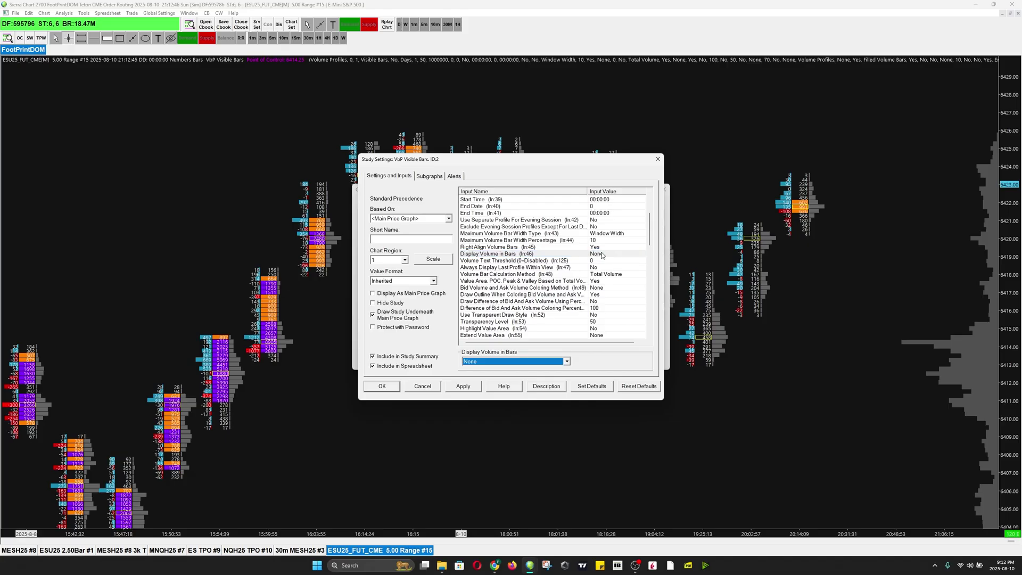
pyautogui.click(506, 362)
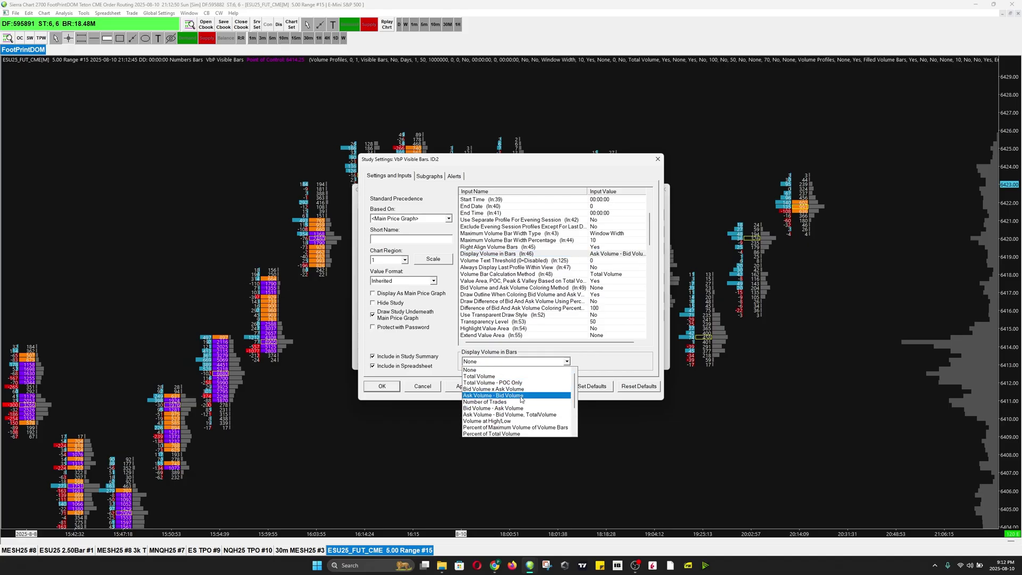
pyautogui.click(489, 377)
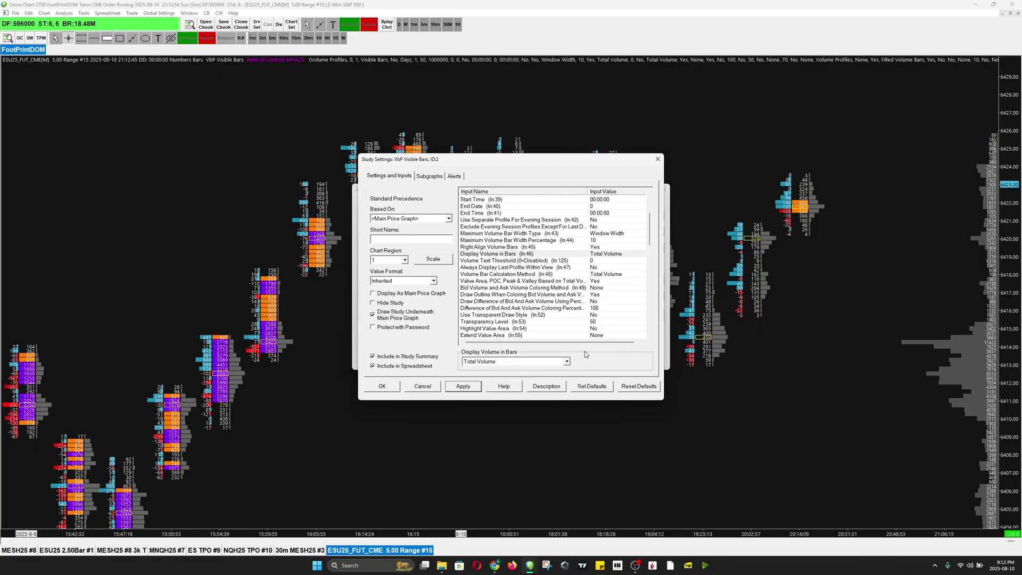
pyautogui.click(490, 363)
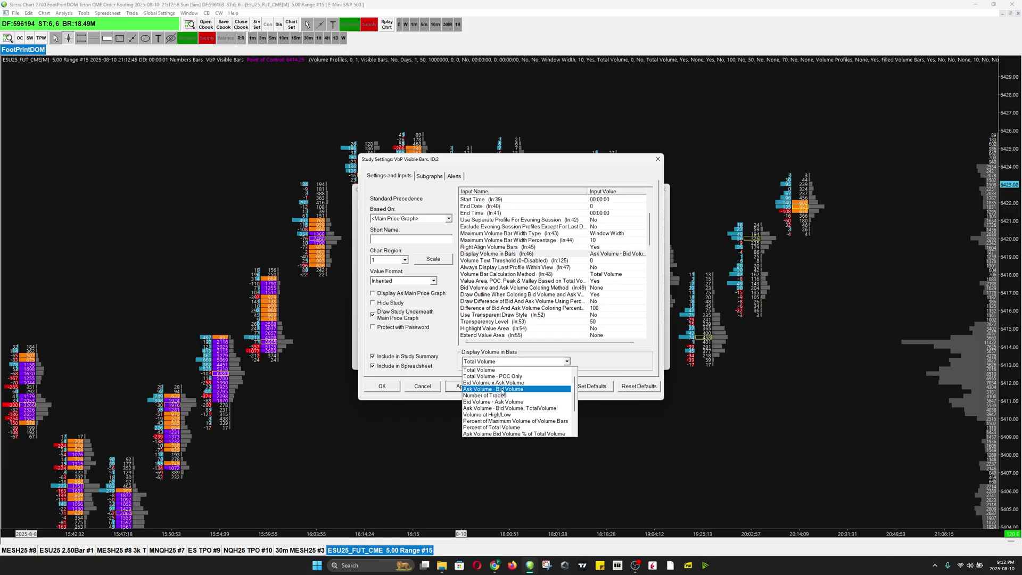
pyautogui.click(506, 389)
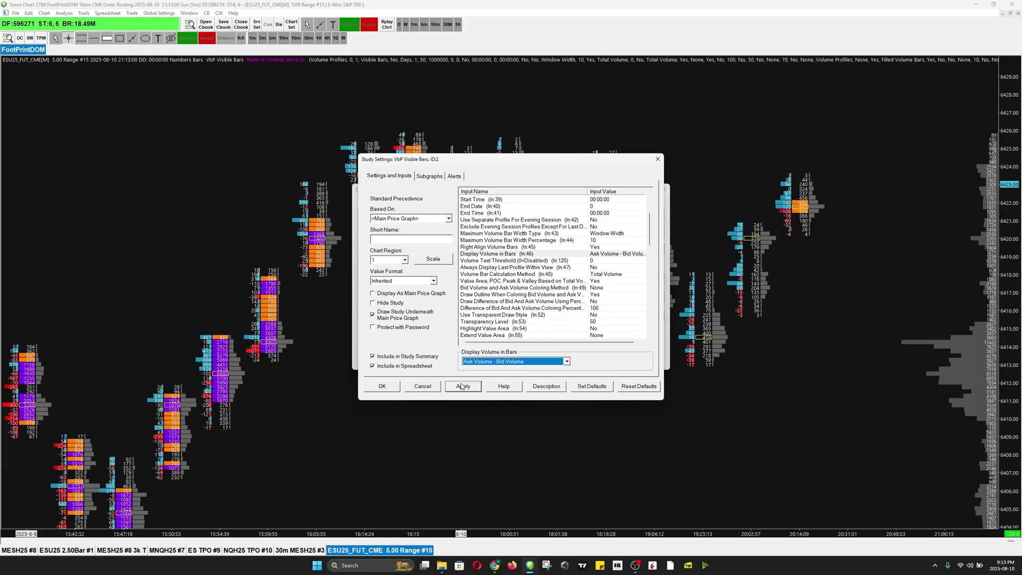
# Set the profile's Volume Text Threshold to 200 and apply it.
pyautogui.click(524, 260)
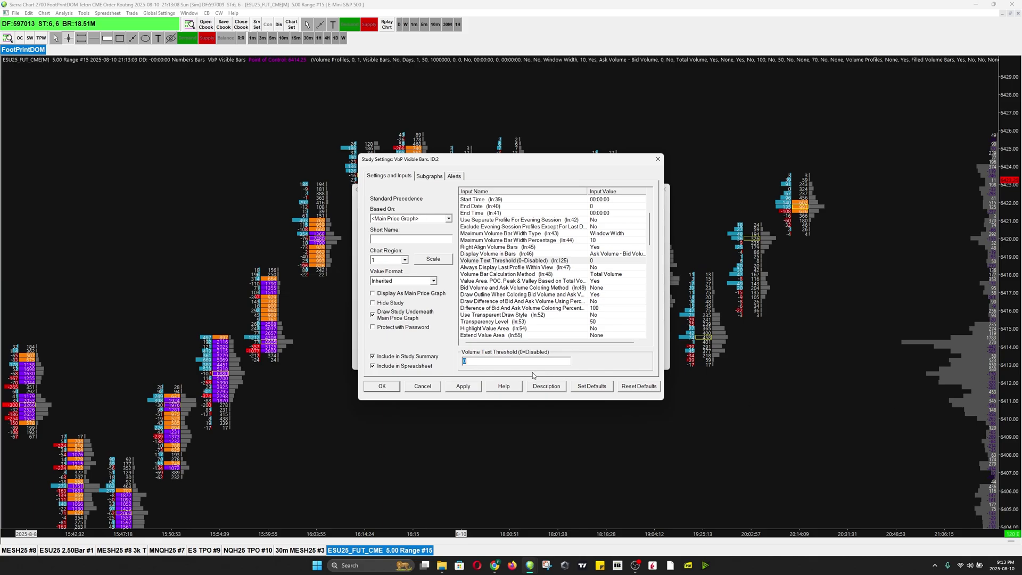
pyautogui.write('200')
pyautogui.click(474, 385)
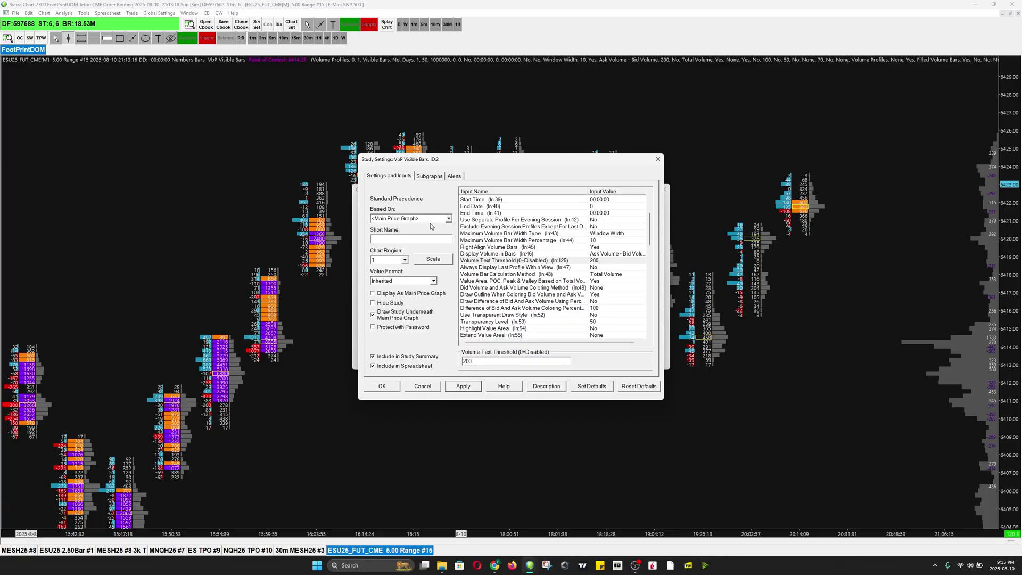
# Color the volume numbers text with the custom teal blue as primary and red as secondary color, and apply it.
pyautogui.click(429, 177)
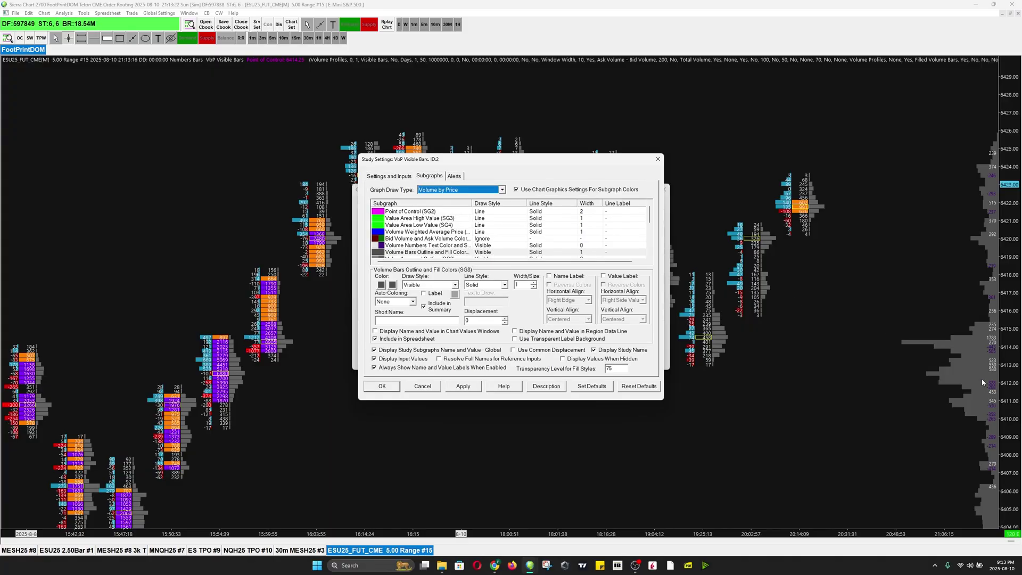
pyautogui.click(408, 246)
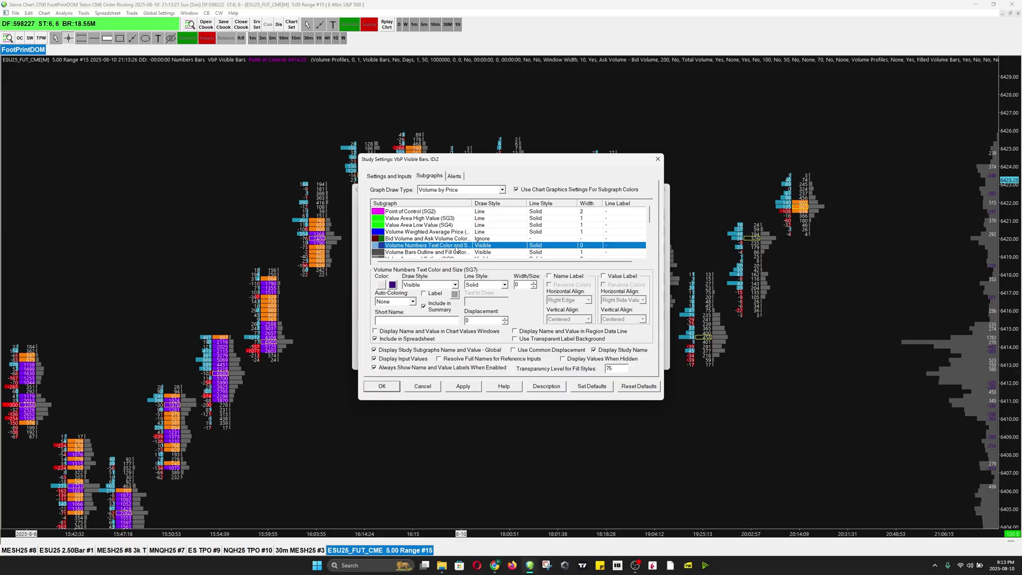
pyautogui.click(393, 285)
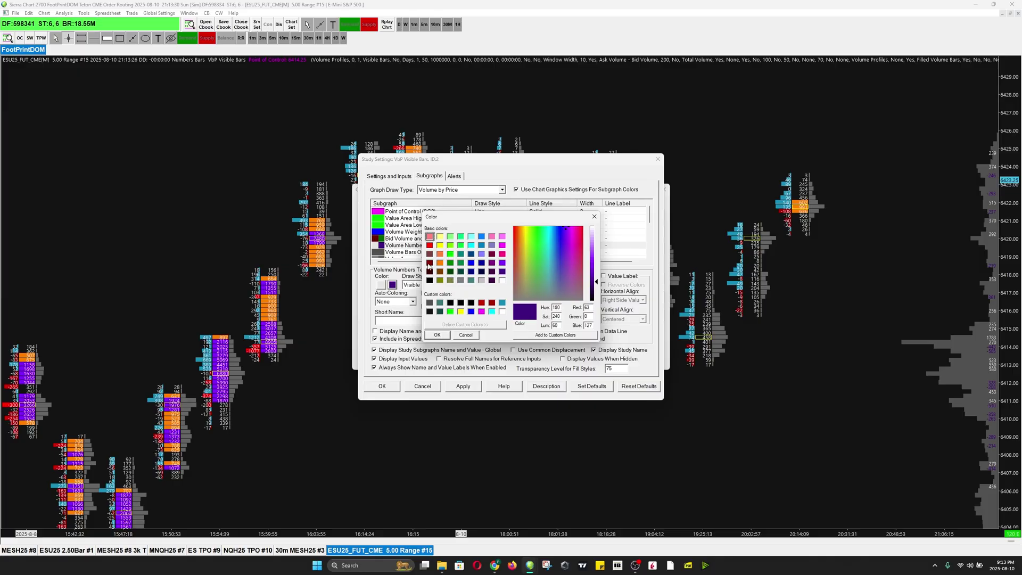
pyautogui.click(430, 245)
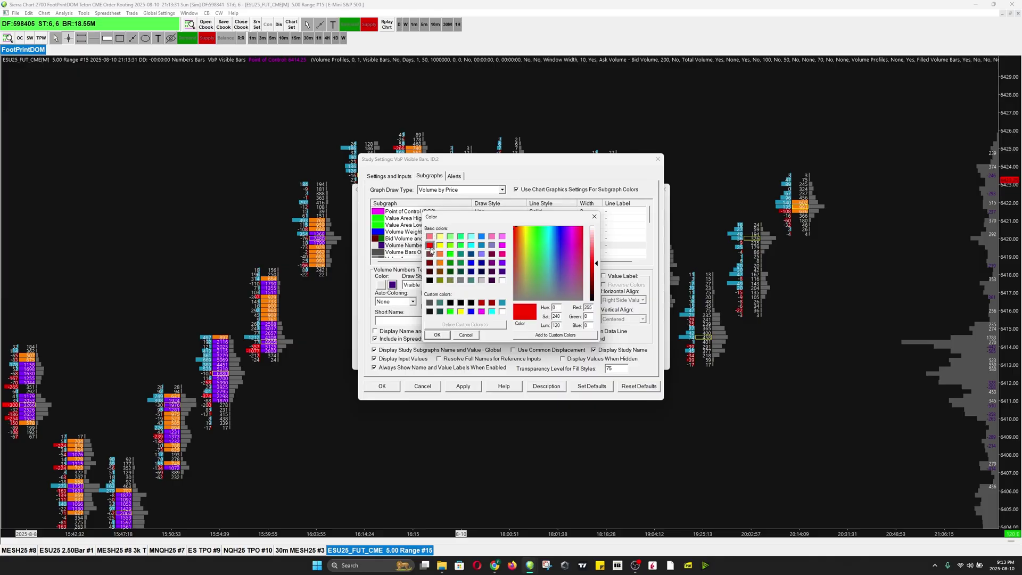
pyautogui.click(435, 334)
pyautogui.click(378, 248)
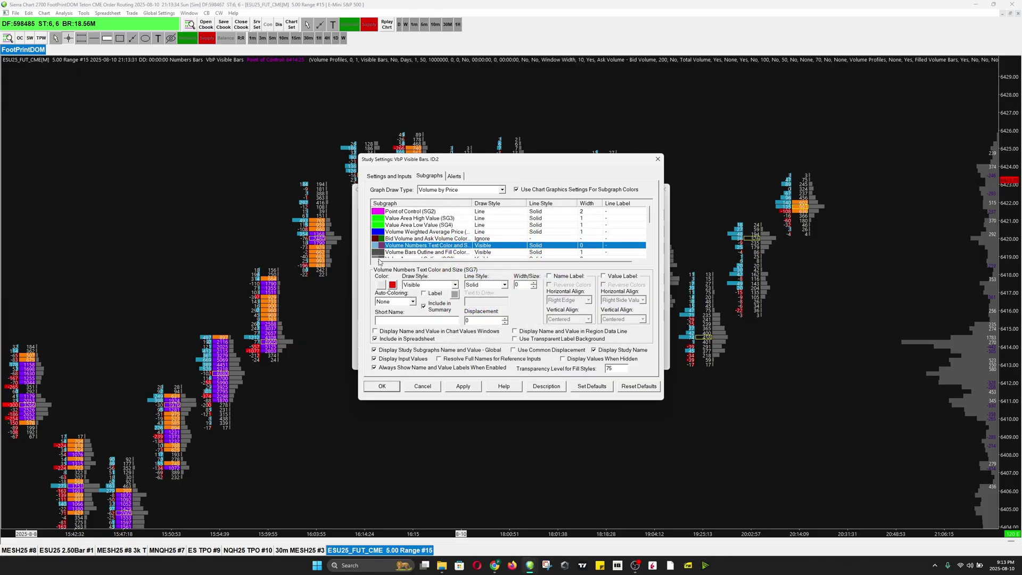
pyautogui.click(381, 284)
pyautogui.click(502, 303)
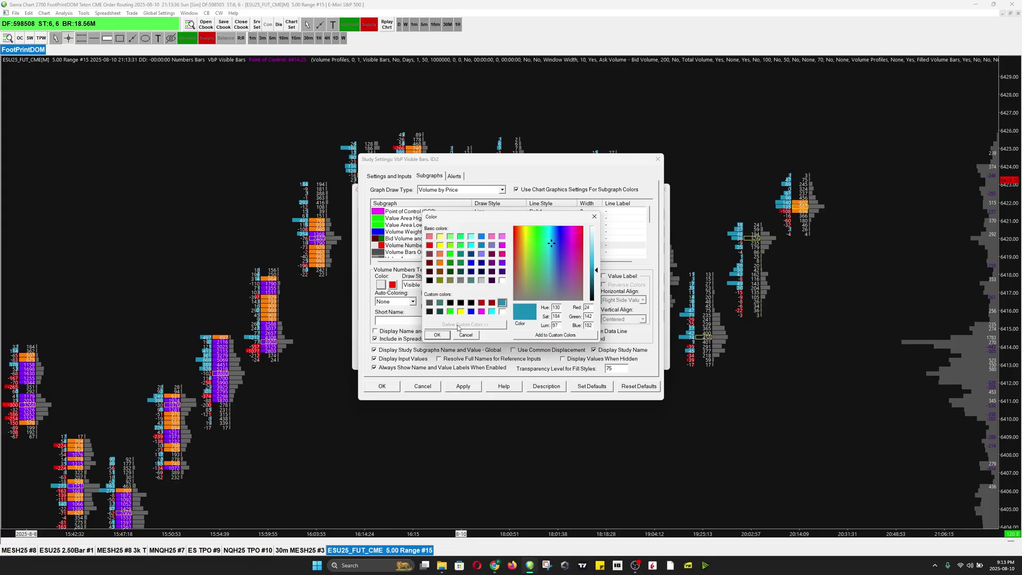
pyautogui.click(437, 334)
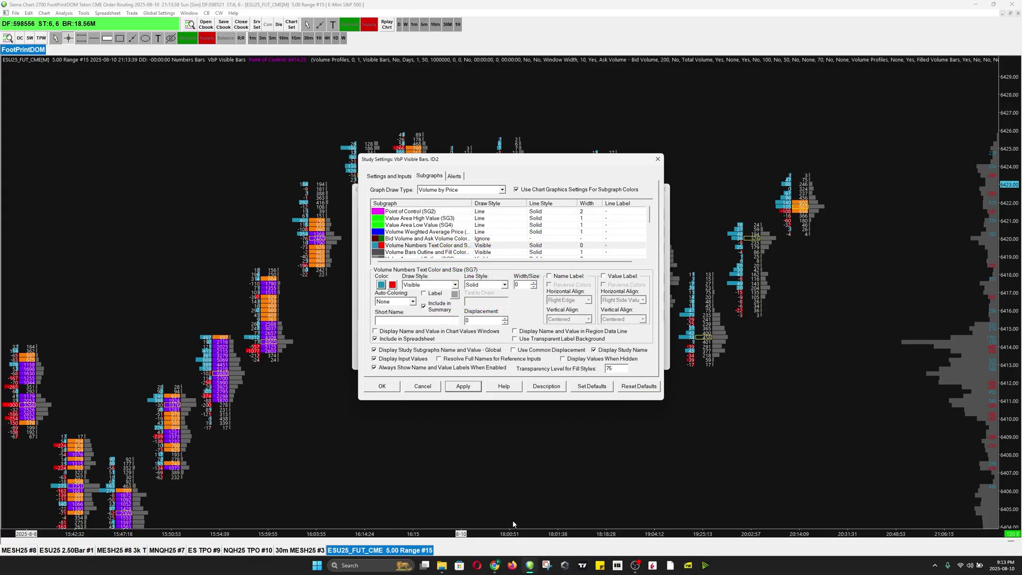
# Set the profile's Highlight Point Of Control input to Yes and apply it.
pyautogui.click(399, 178)
pyautogui.scroll(-5, 594, 285)
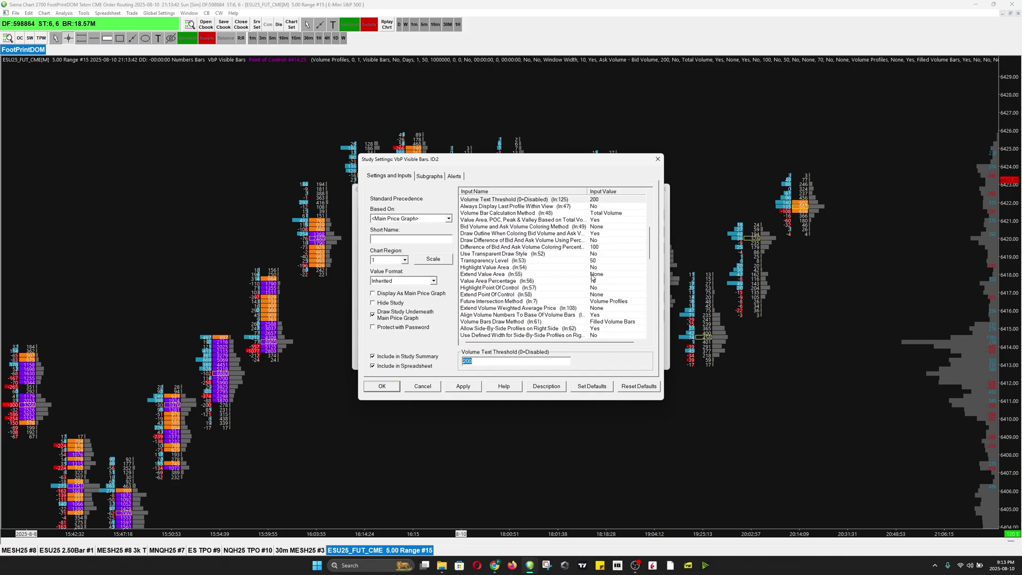
pyautogui.scroll(-2, 538, 274)
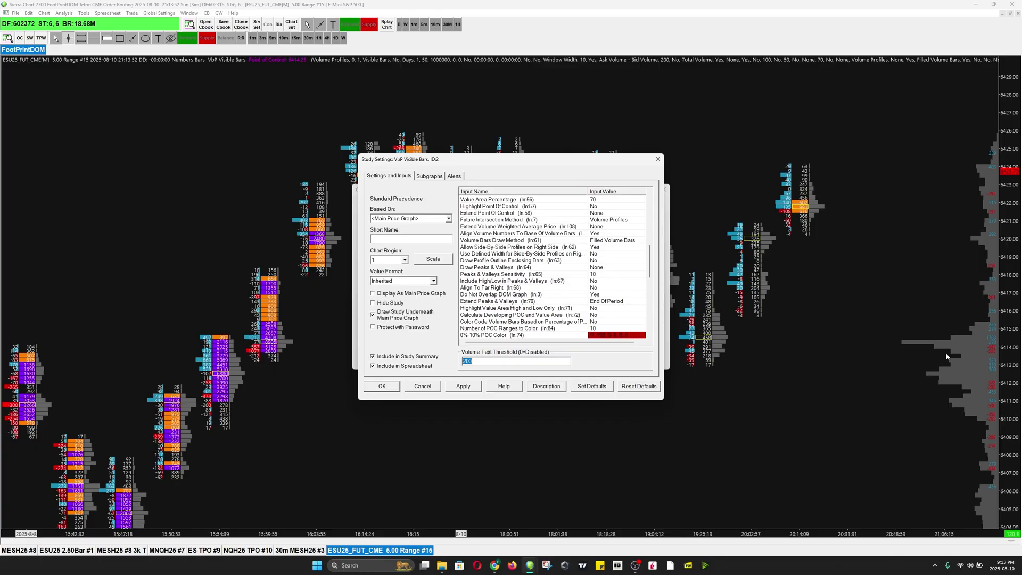
pyautogui.scroll(2, 539, 297)
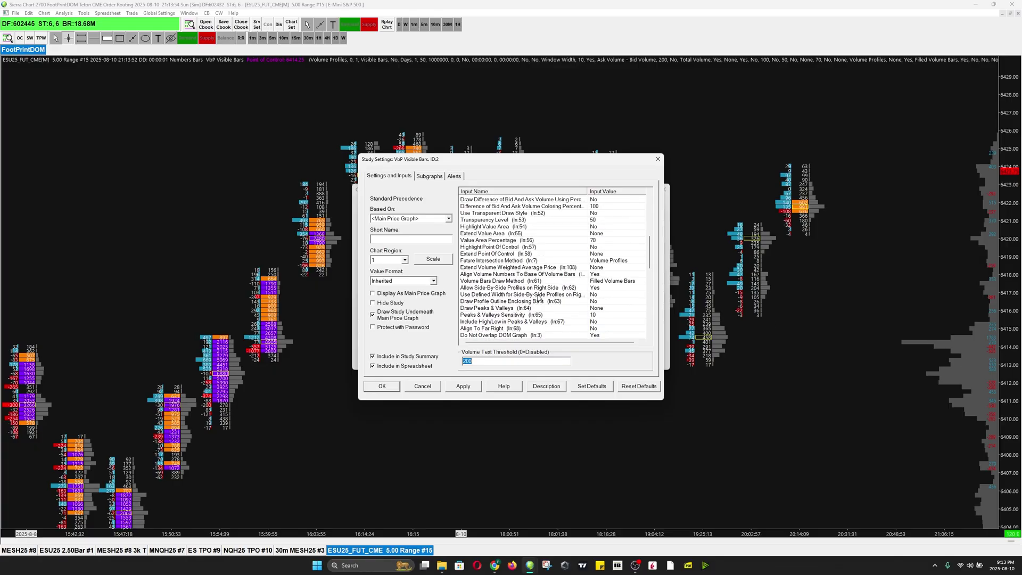
pyautogui.scroll(-1, 554, 294)
pyautogui.scroll(-2, 558, 296)
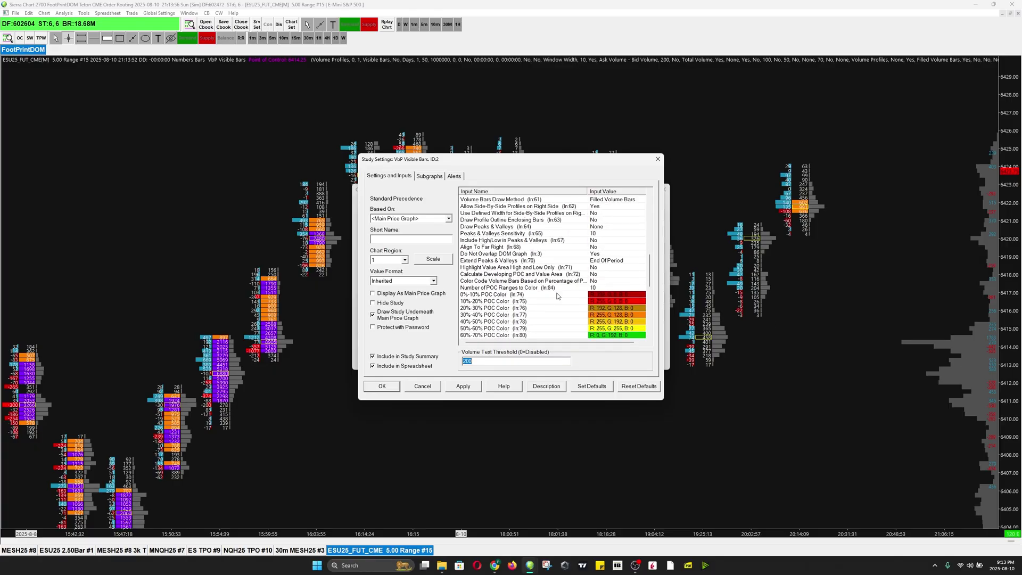
pyautogui.scroll(3, 557, 296)
pyautogui.click(484, 227)
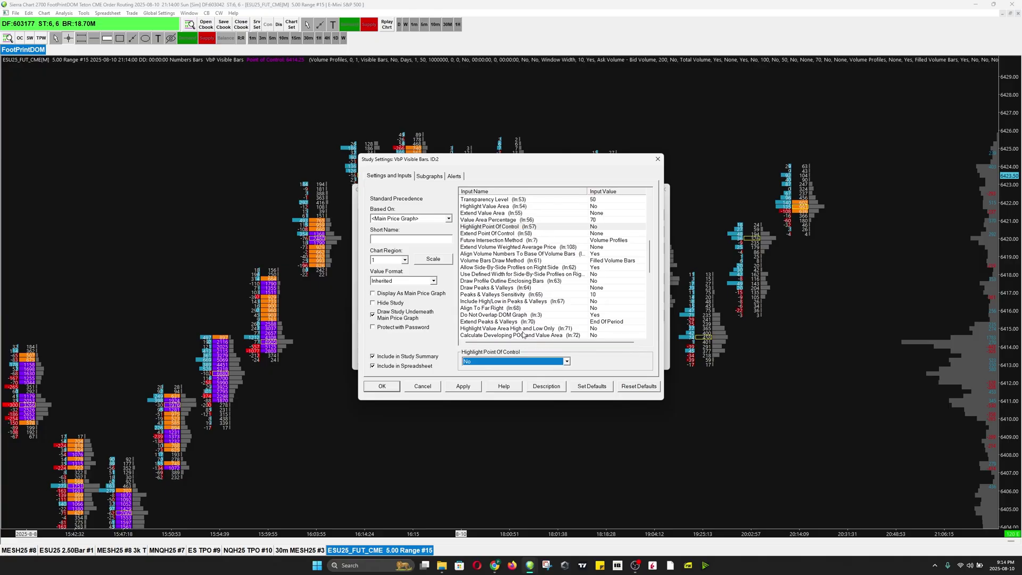
pyautogui.click(518, 362)
pyautogui.click(509, 370)
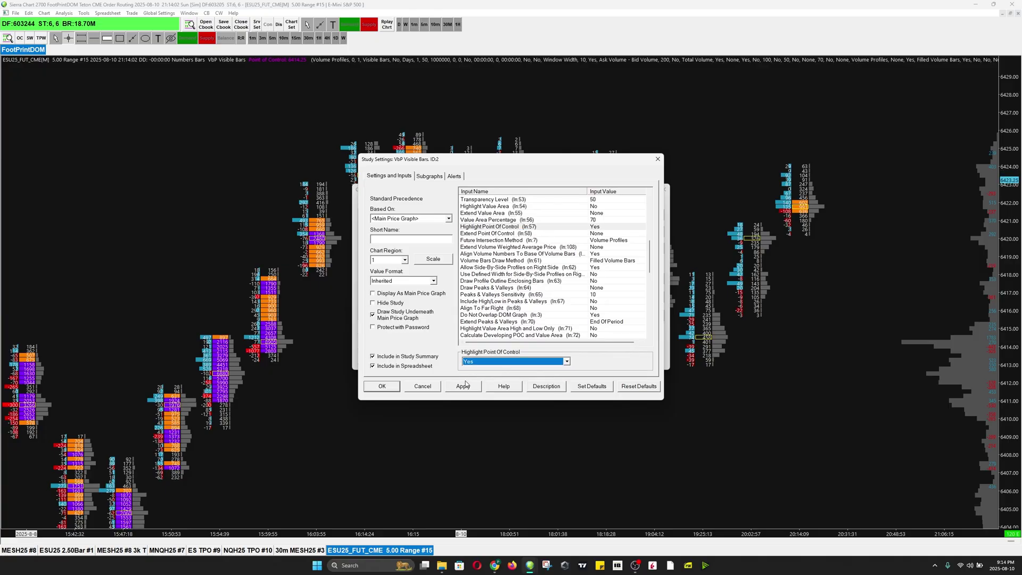
pyautogui.click(463, 386)
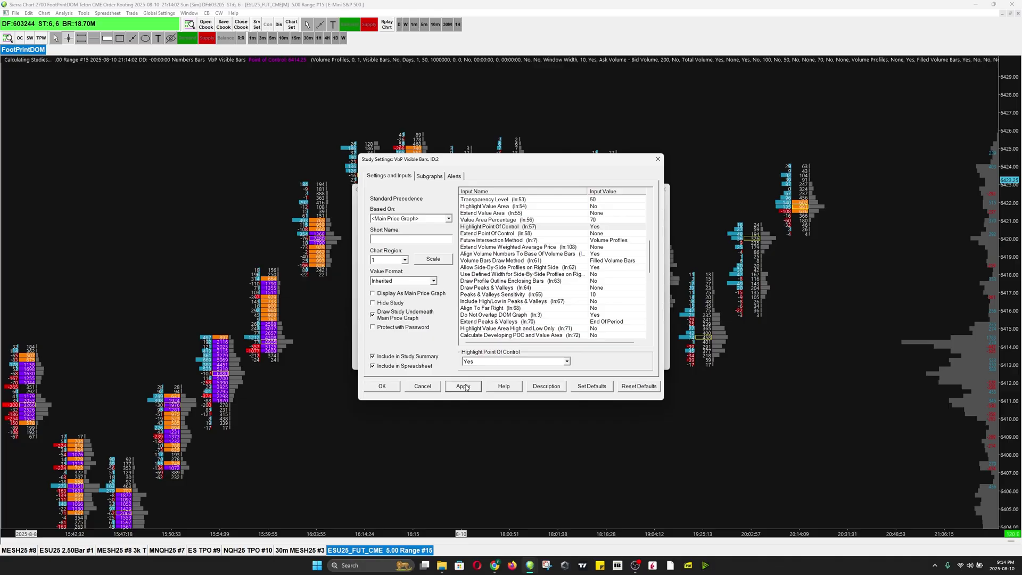
# Set the Point of Control subgraph color to orange, apply it, and close the study settings and chart studies dialogs.
pyautogui.click(429, 177)
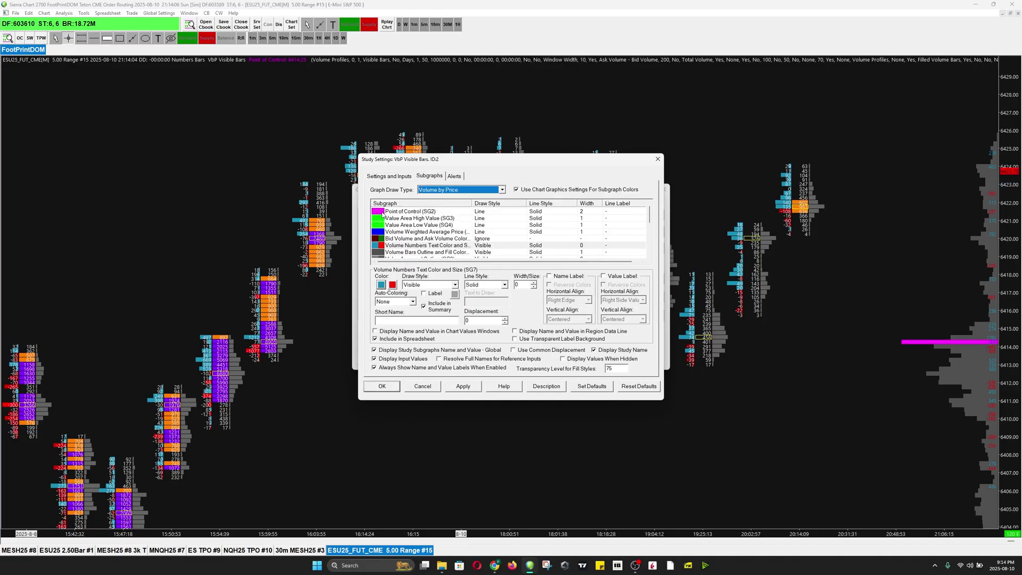
pyautogui.click(404, 211)
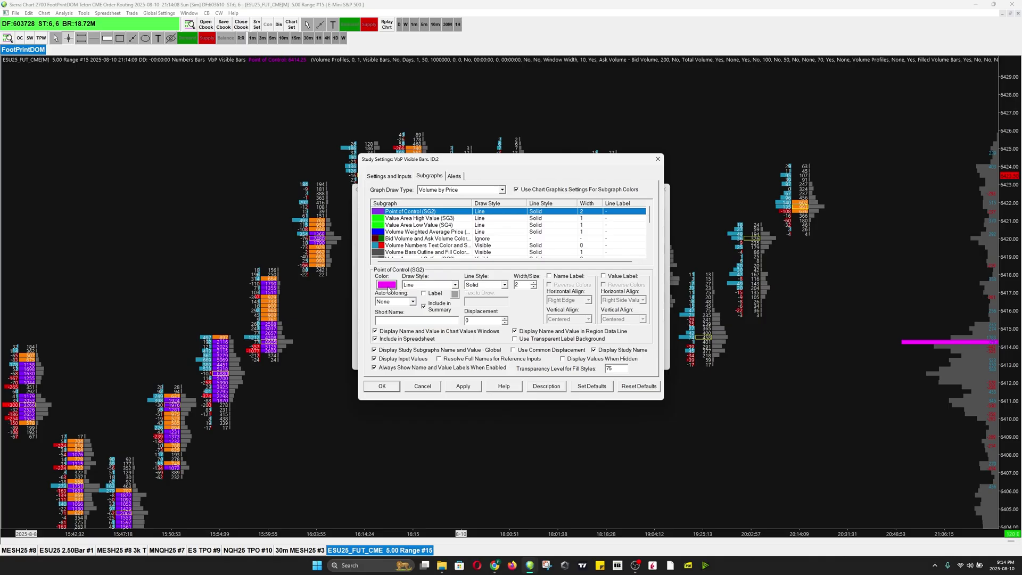
pyautogui.click(388, 285)
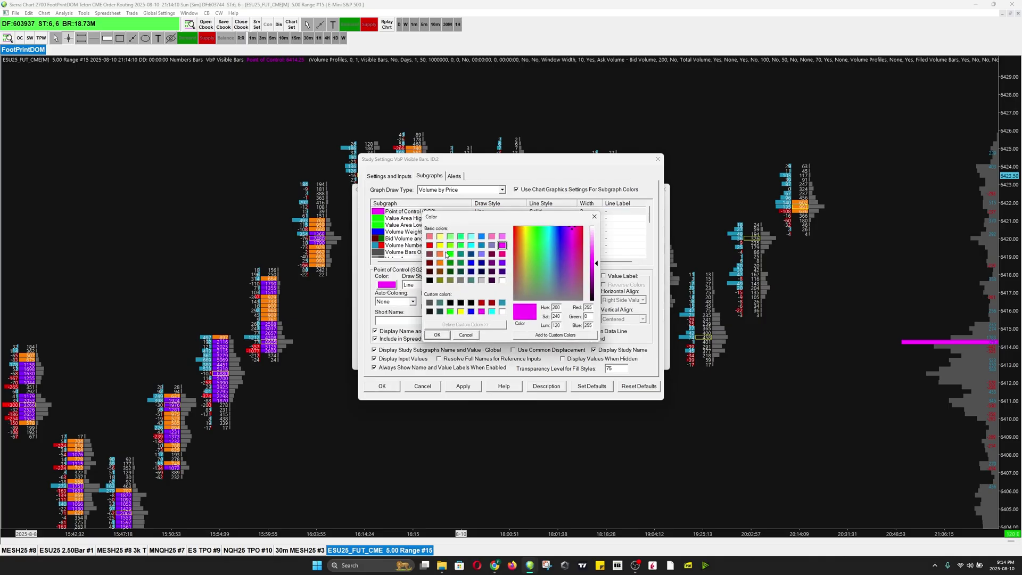
pyautogui.click(441, 254)
pyautogui.click(437, 334)
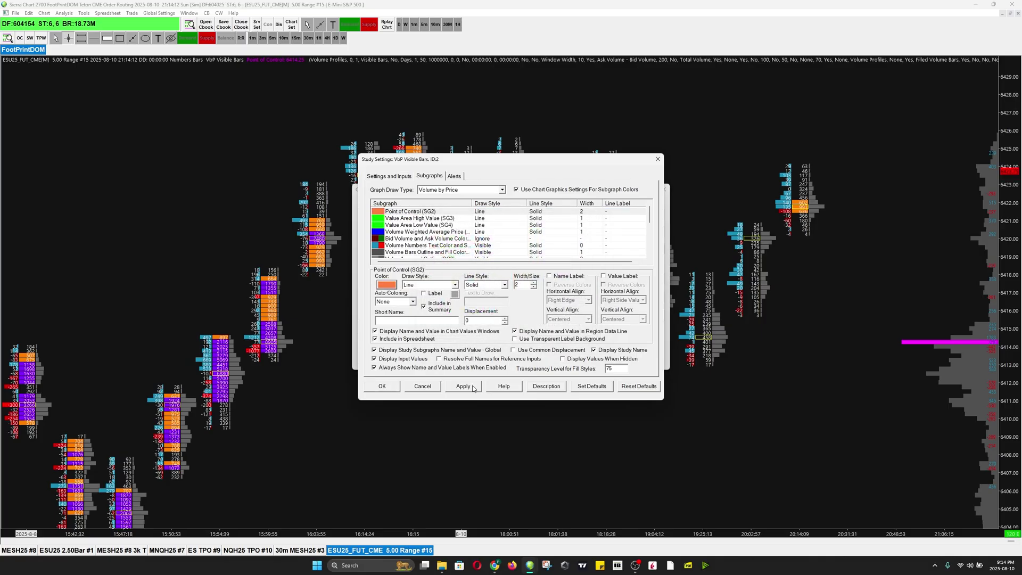
pyautogui.click(463, 386)
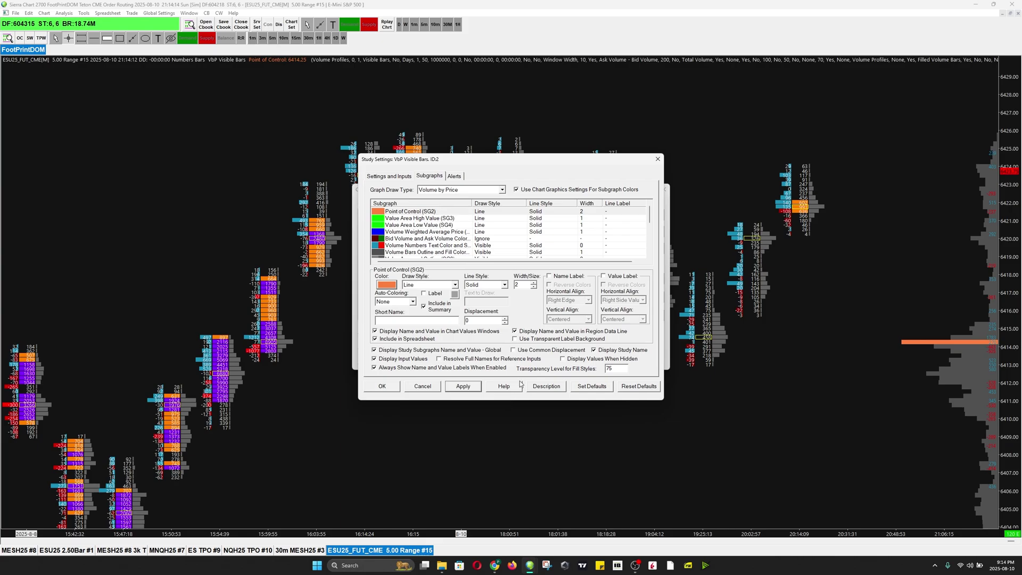
pyautogui.click(384, 387)
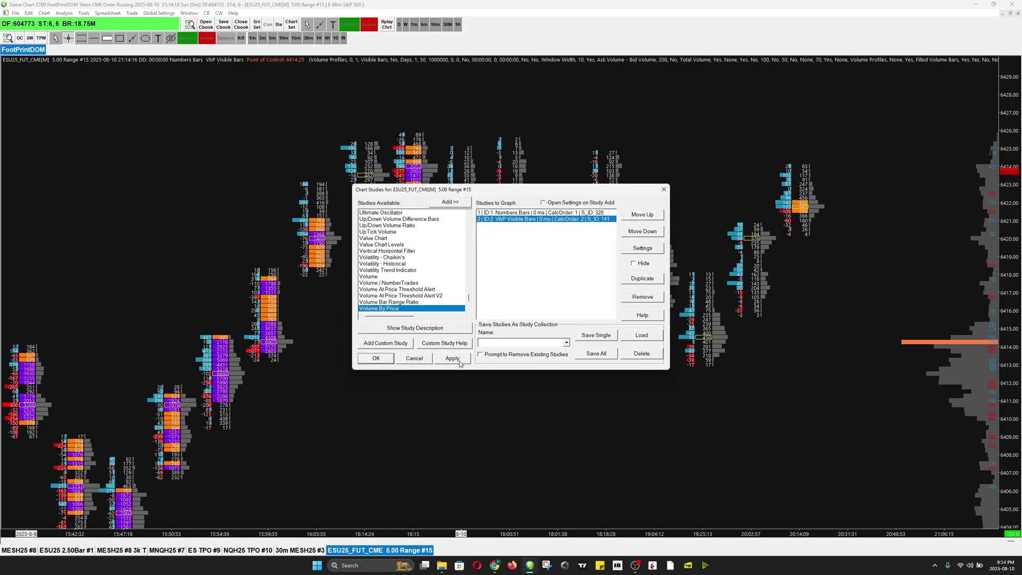
pyautogui.click(452, 358)
pyautogui.click(390, 361)
# Add the Clock - RealTime study to the chart, apply it and close the chart studies dialog.
pyautogui.moveTo(778, 318); pyautogui.dragTo(605, 198)
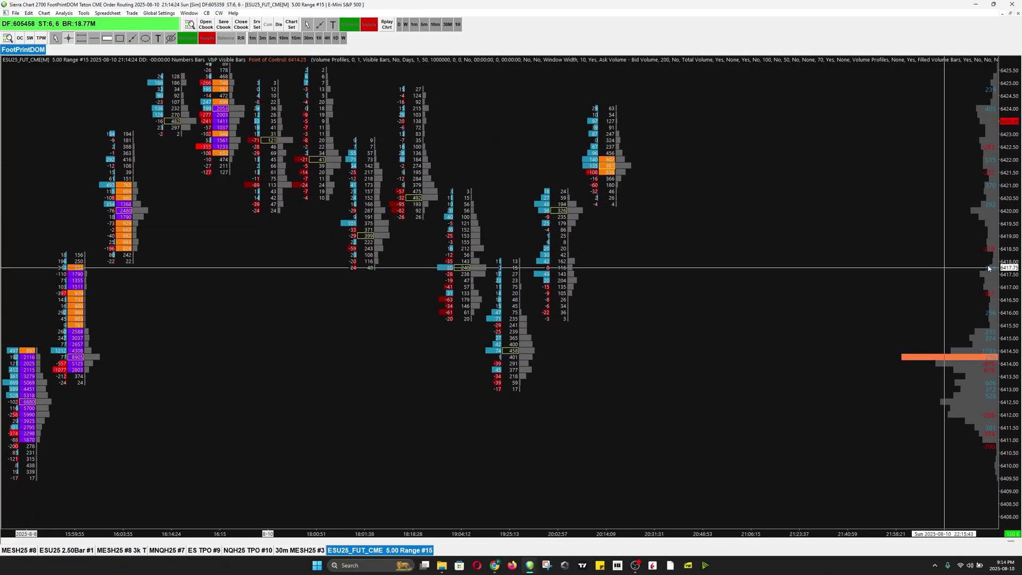
pyautogui.moveTo(1001, 340)
pyautogui.mouseDown()
pyautogui.moveTo(1001, 290)
pyautogui.moveTo(1002, 336)
pyautogui.mouseUp()
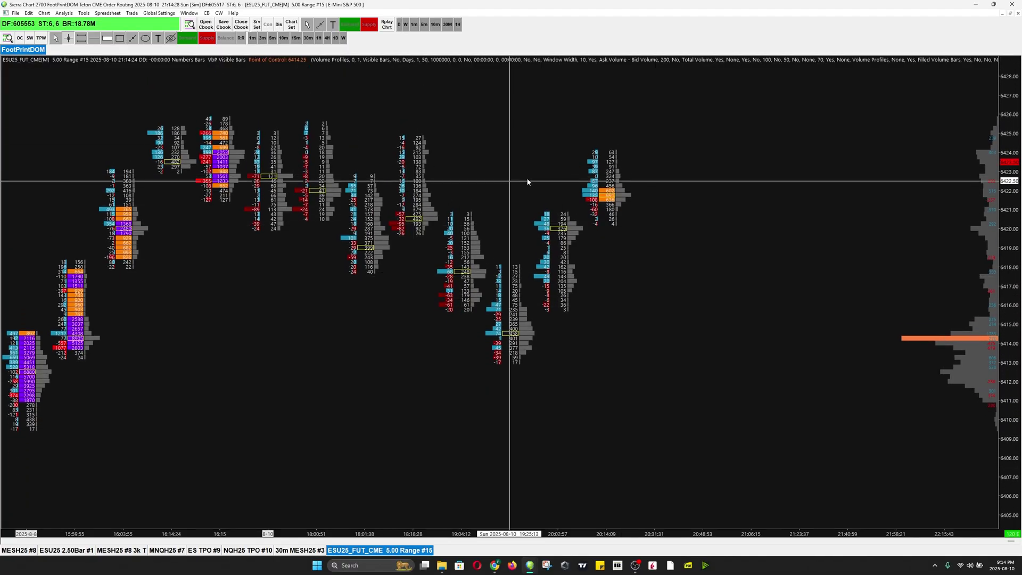
pyautogui.rightClick(509, 109)
pyautogui.click(538, 153)
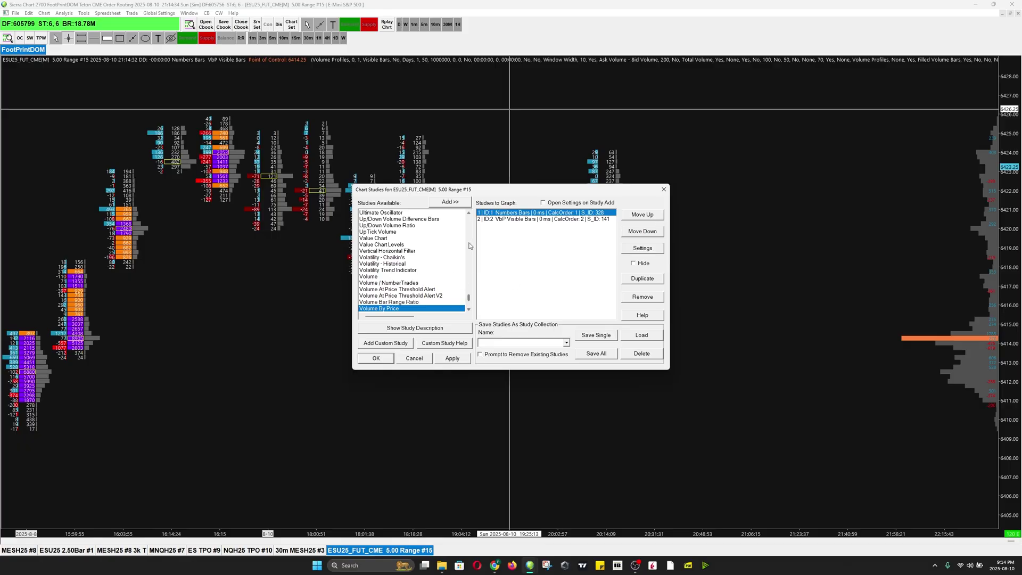
pyautogui.click(426, 257)
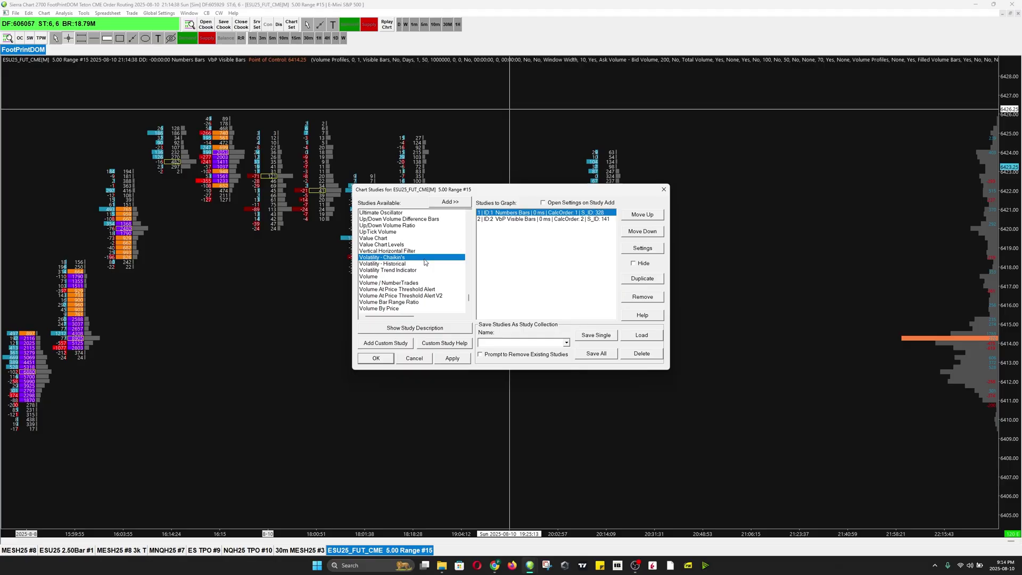
pyautogui.write('cc')
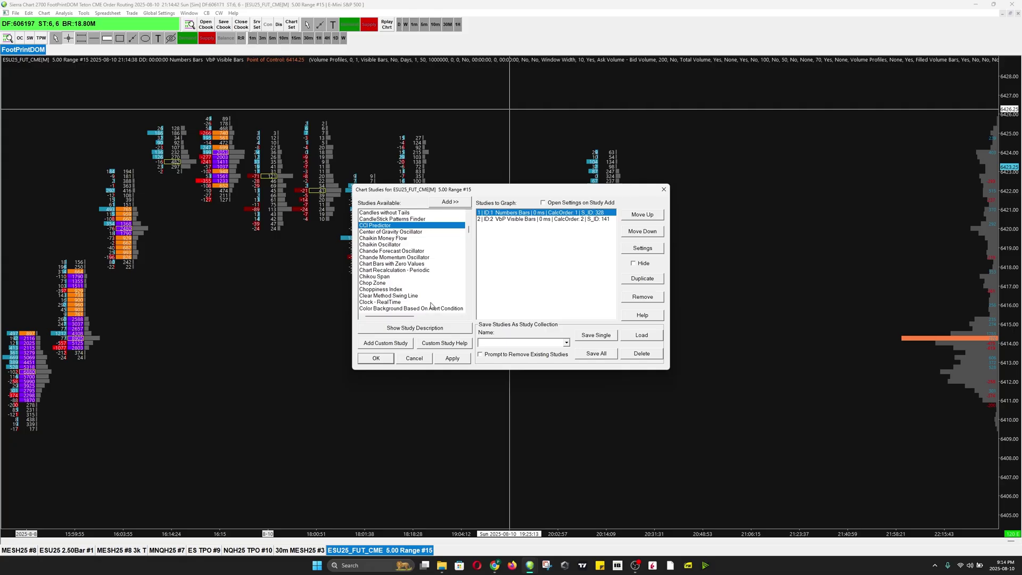
pyautogui.doubleClick(393, 301)
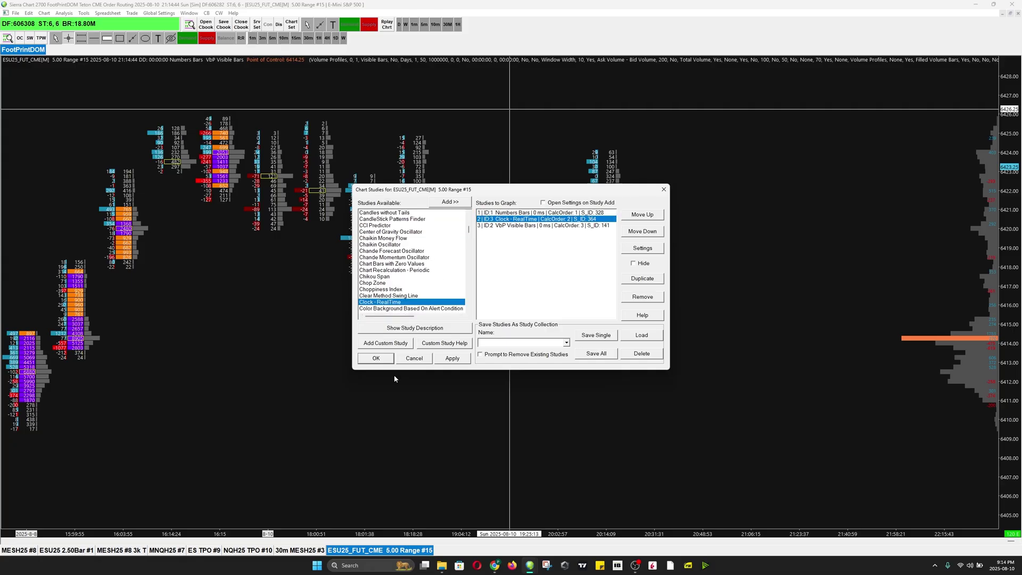
pyautogui.click(449, 358)
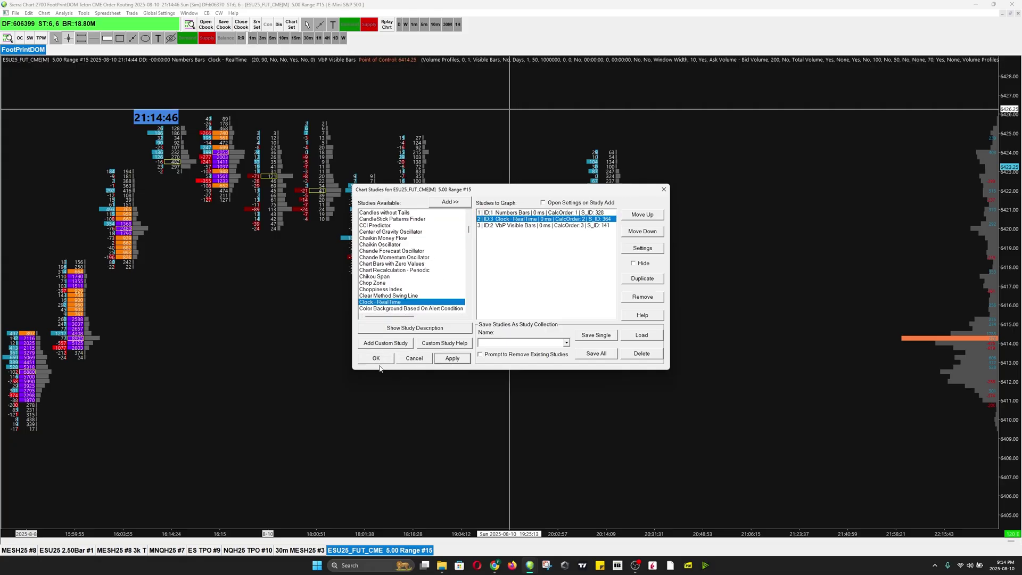
pyautogui.click(377, 360)
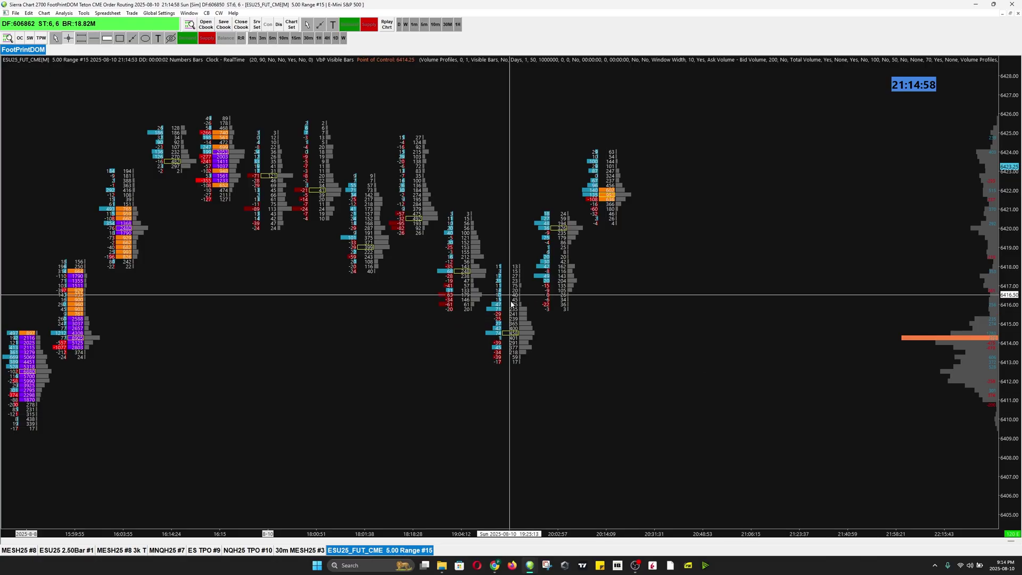
pyautogui.scroll(2, 541, 351)
pyautogui.scroll(-2, 772, 341)
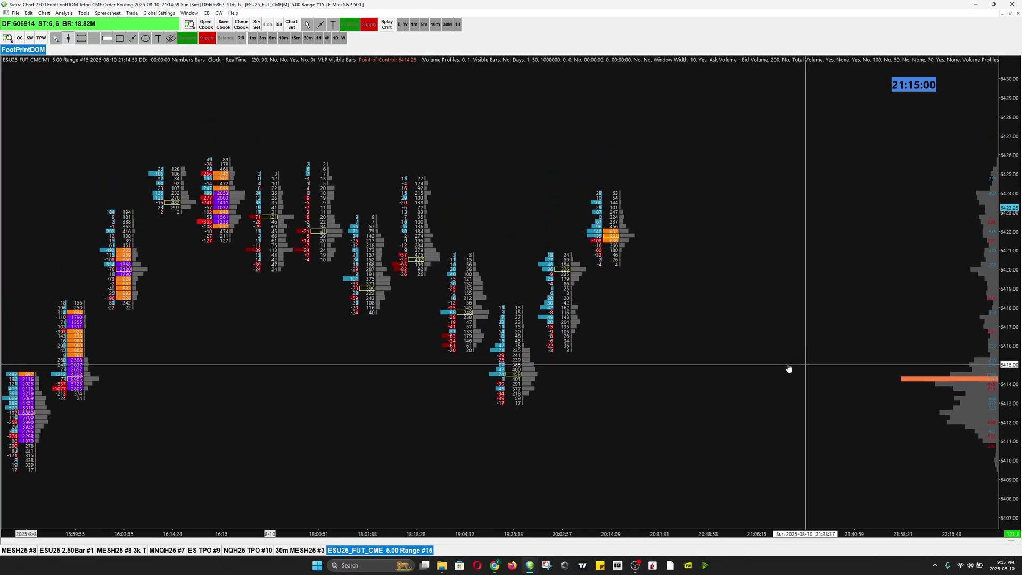
pyautogui.scroll(1, 479, 287)
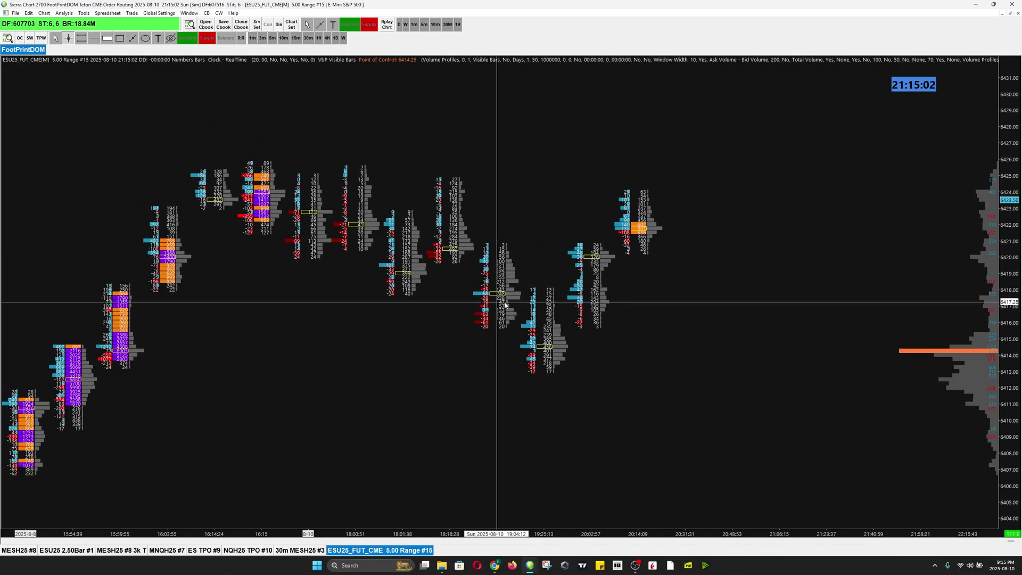
pyautogui.scroll(-1, 533, 346)
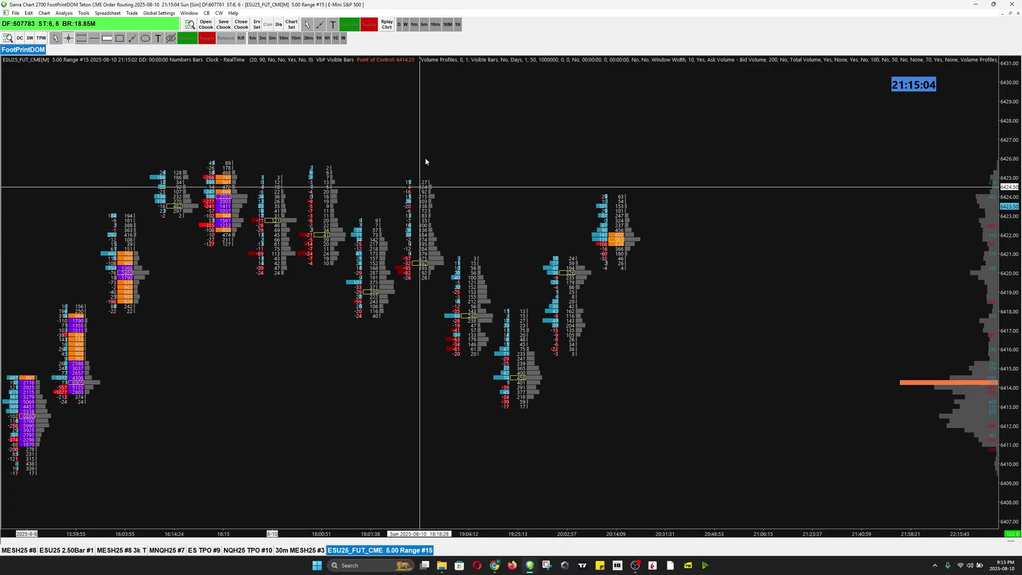